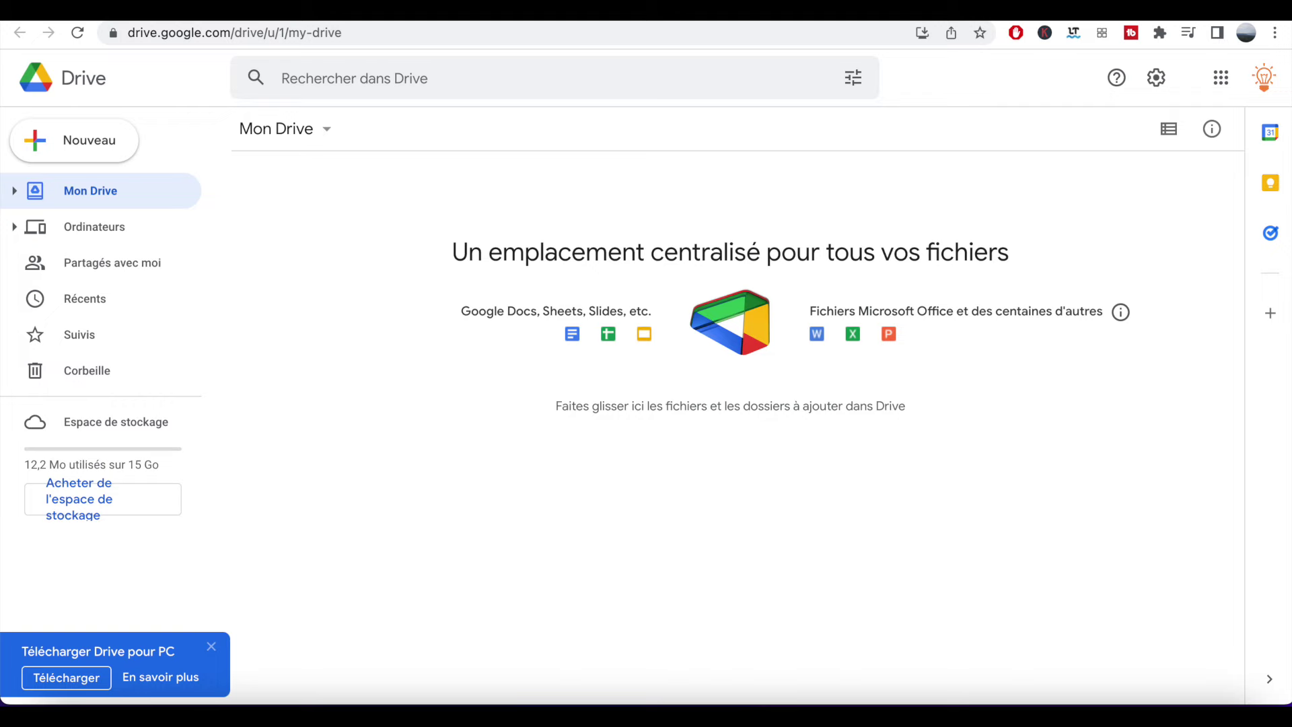
# - Create a form in Google Forms from the "Vos coordonnées" template after browsing the template gallery
pyautogui.click(74, 140)
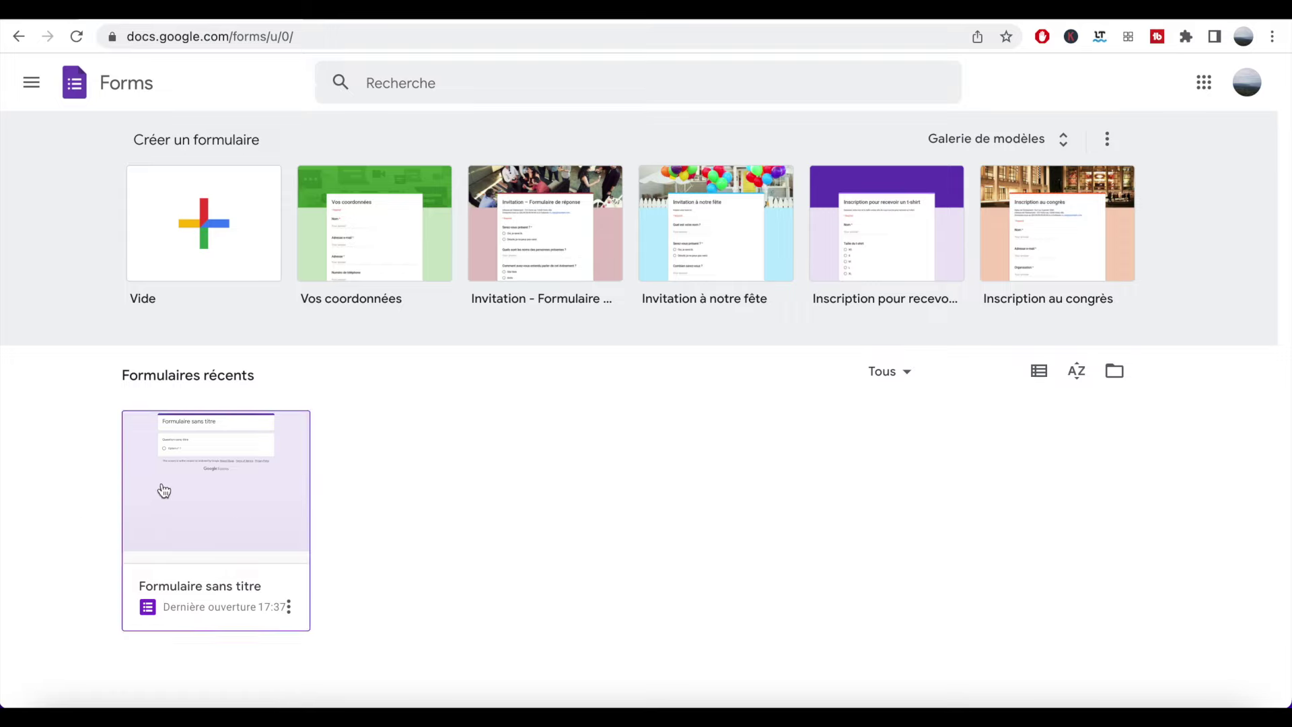
pyautogui.click(969, 142)
pyautogui.scroll(-1, 867, 272)
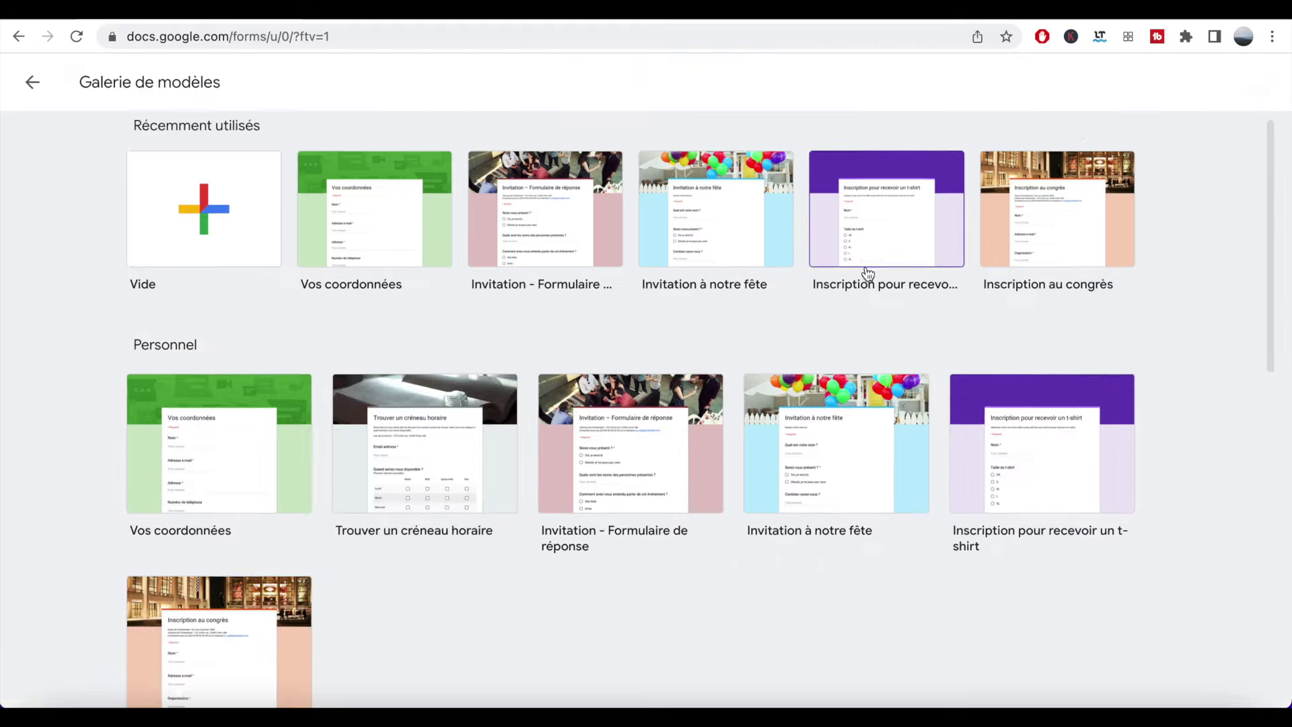
pyautogui.scroll(-7, 868, 272)
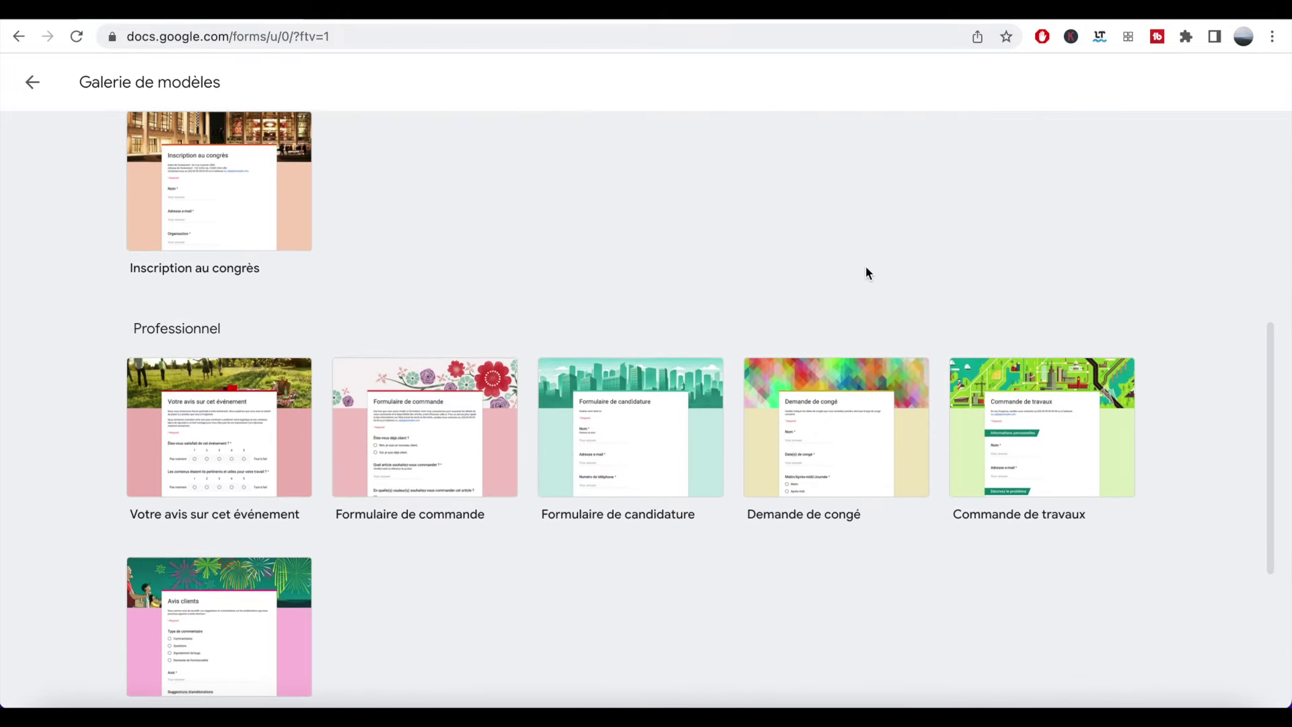
pyautogui.scroll(8, 865, 273)
pyautogui.click(395, 241)
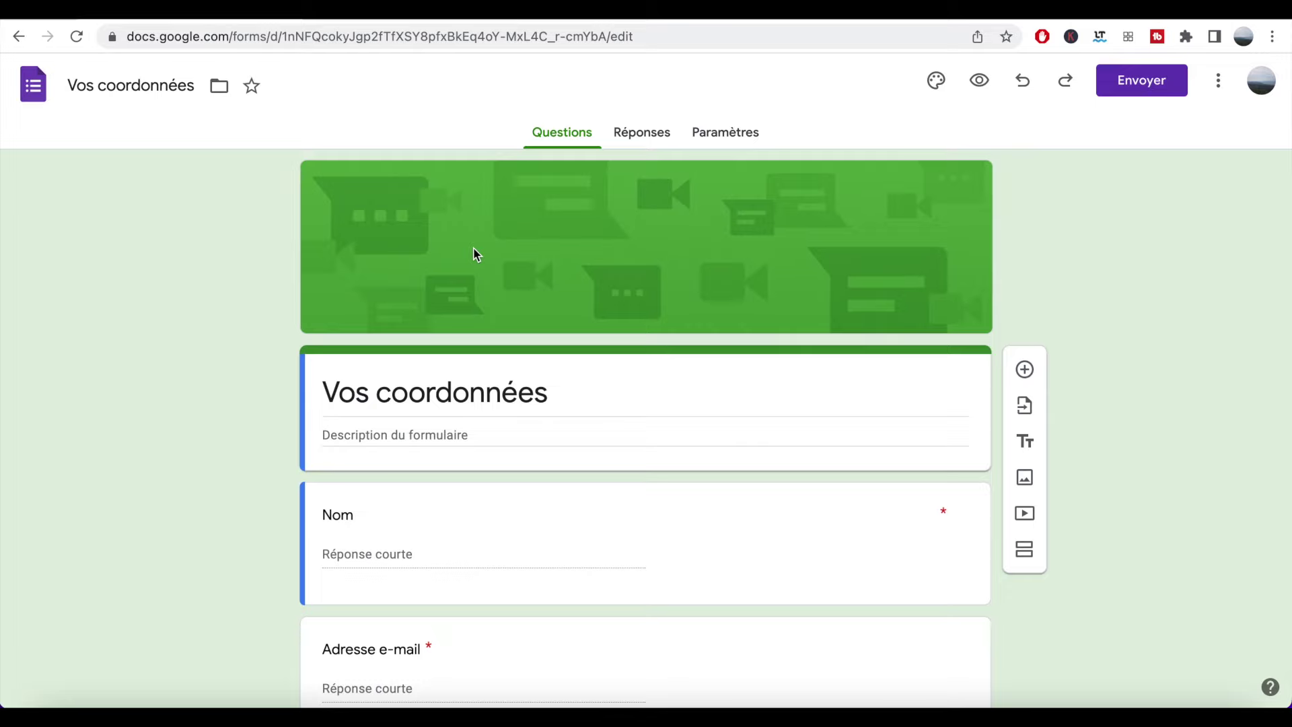
# - Set the form's description to "Fiche inscription"
pyautogui.scroll(-3, 476, 254)
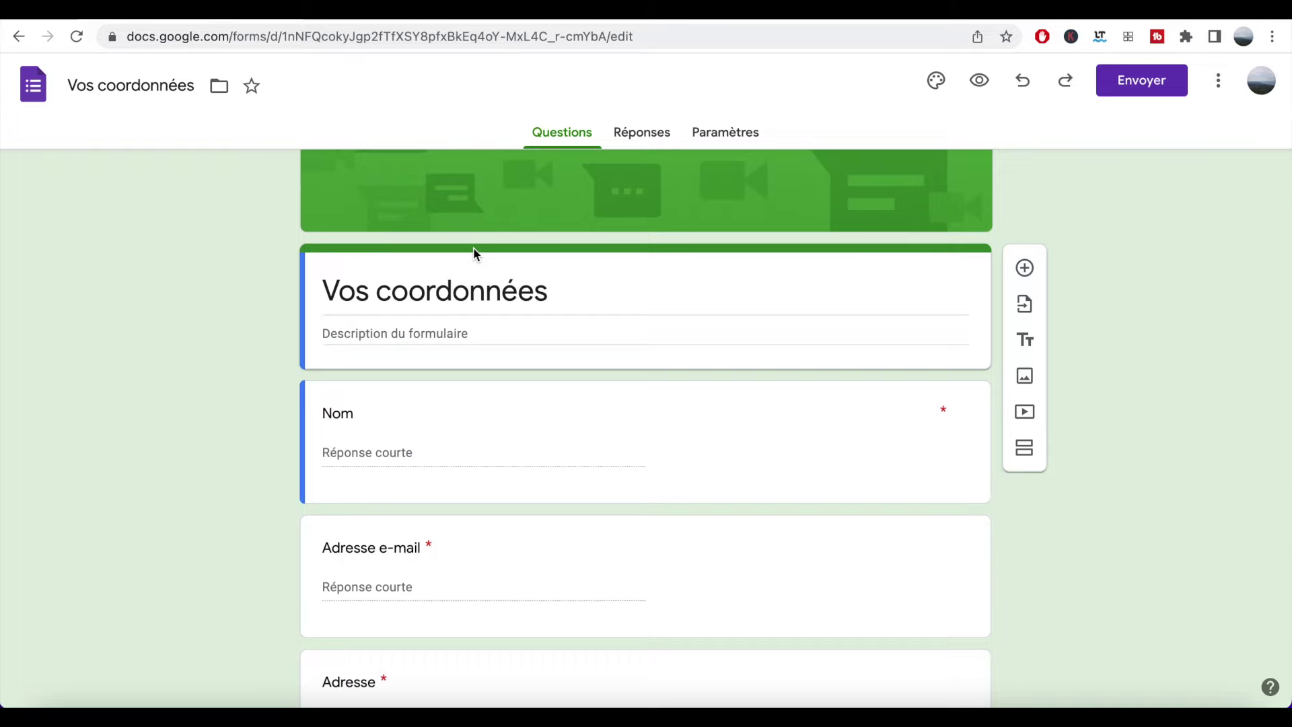
pyautogui.click(407, 336)
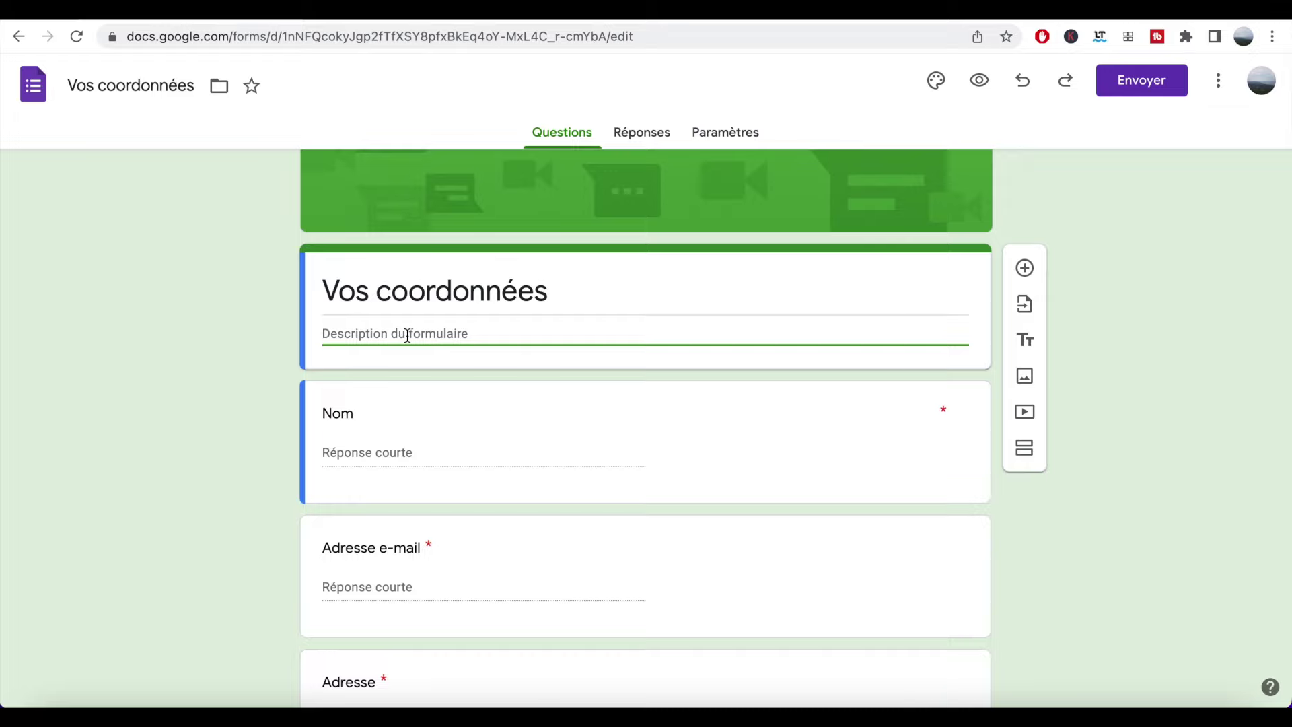
pyautogui.write('Fiche inscription')
# - Rename the "Nom" question as "Prénom et Nom"
pyautogui.scroll(-2, 366, 317)
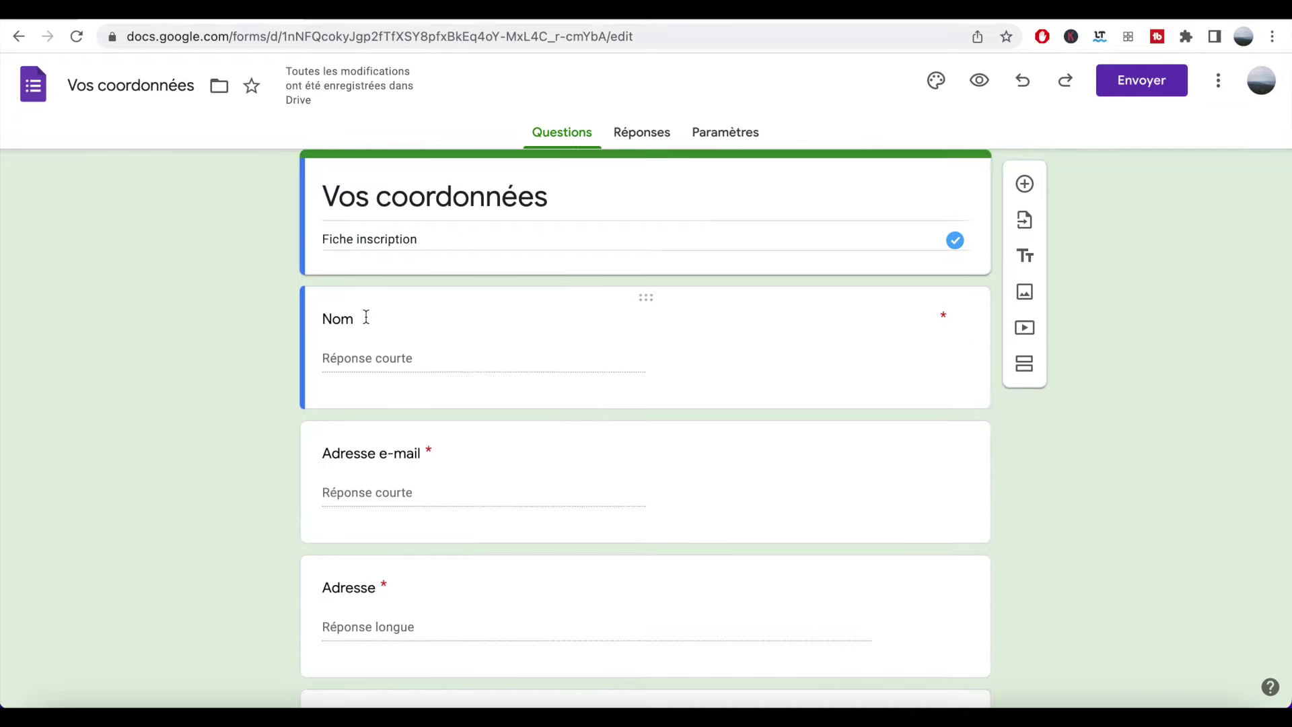
pyautogui.scroll(-5, 366, 317)
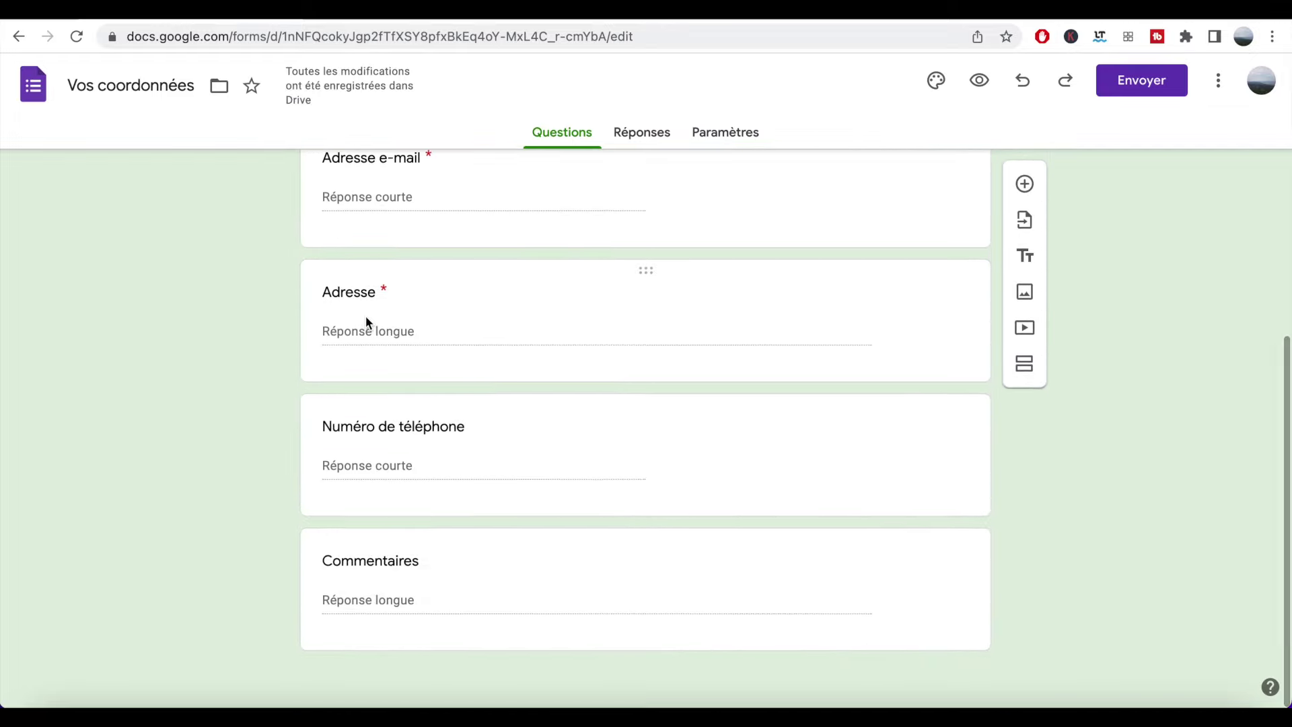
pyautogui.scroll(7, 365, 317)
pyautogui.click(537, 374)
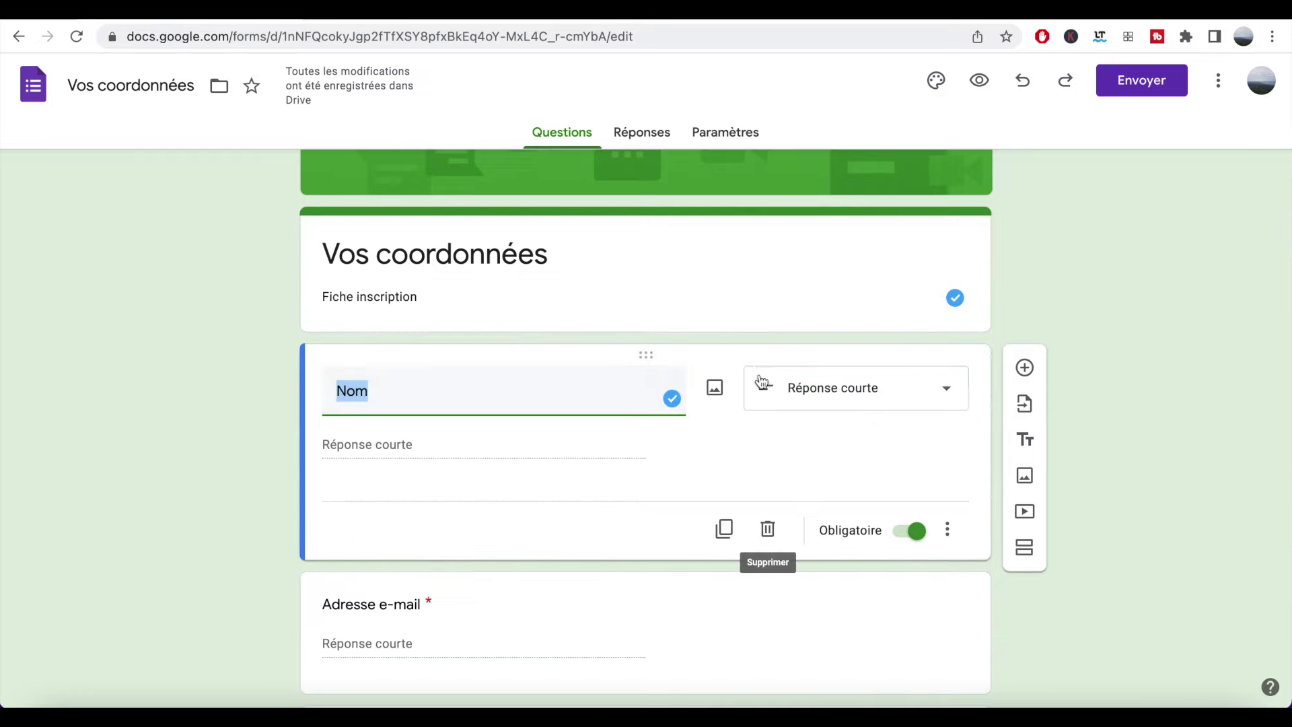
pyautogui.click(338, 391)
pyautogui.write('Prénom et')
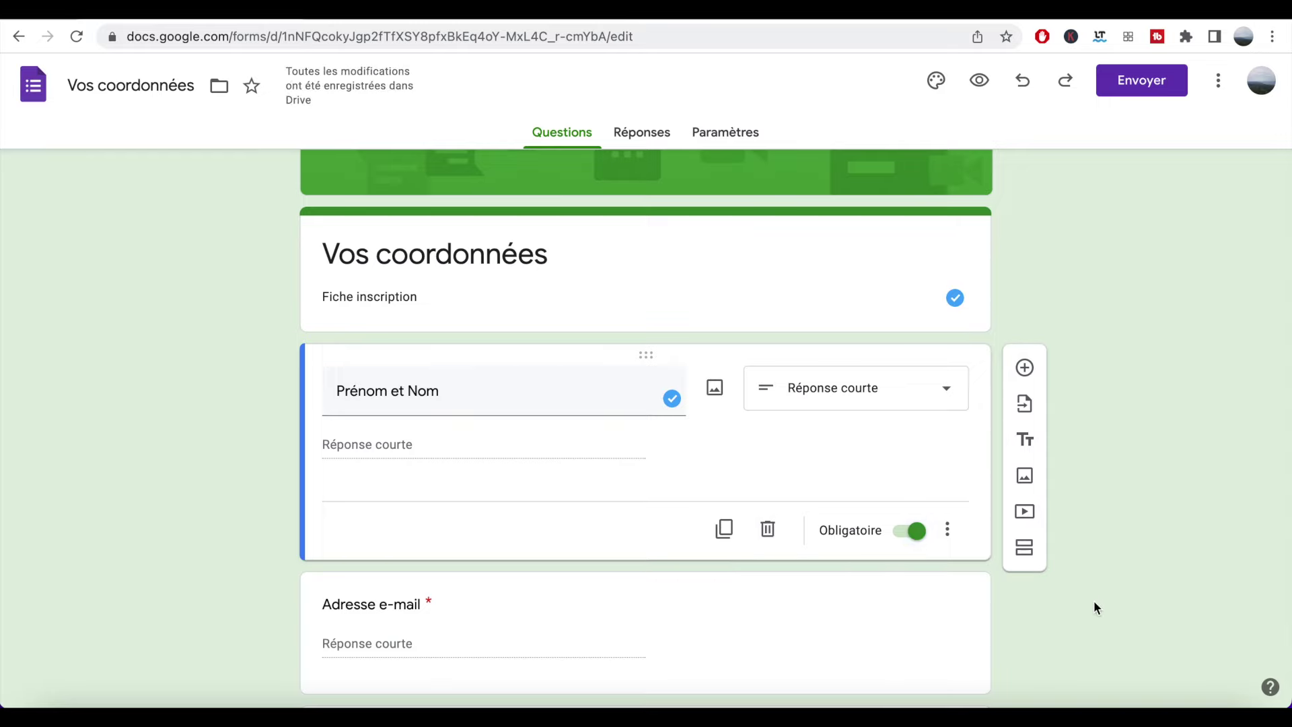
# - Add a new question and place it between "Numéro de téléphone" and "Commentaires"
pyautogui.scroll(-7, 1093, 600)
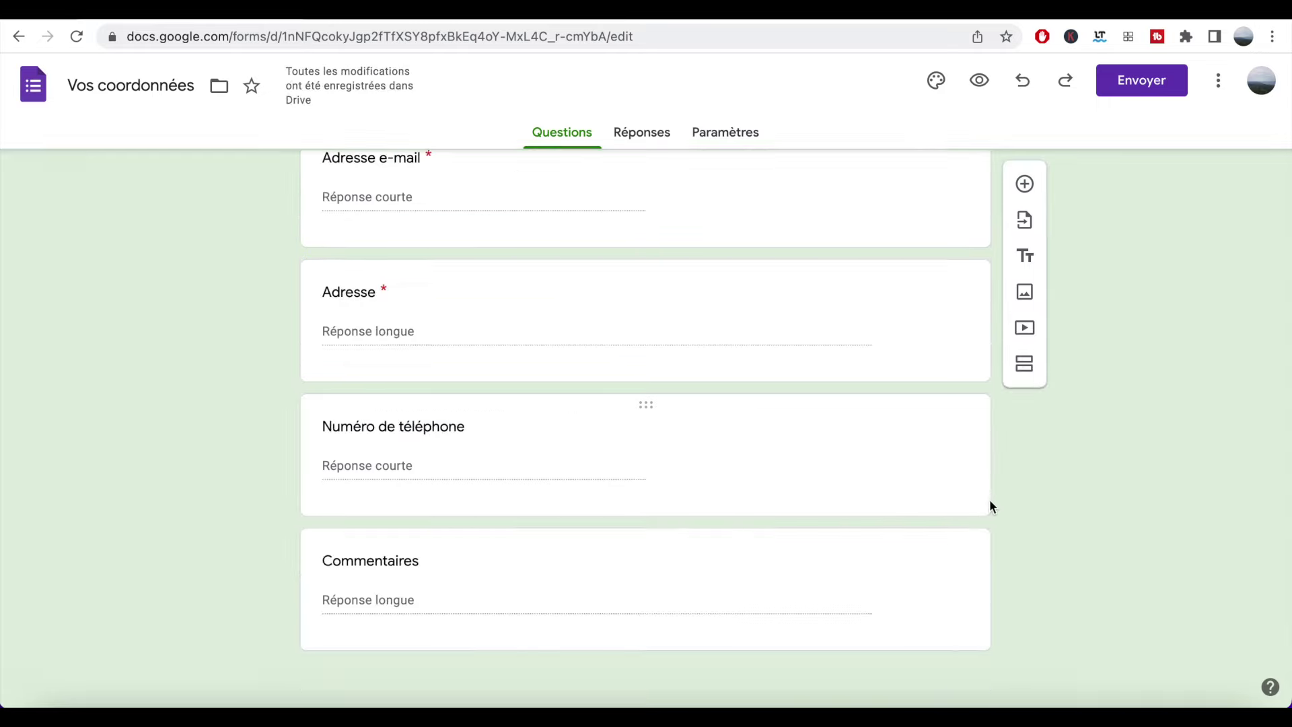
pyautogui.click(1025, 185)
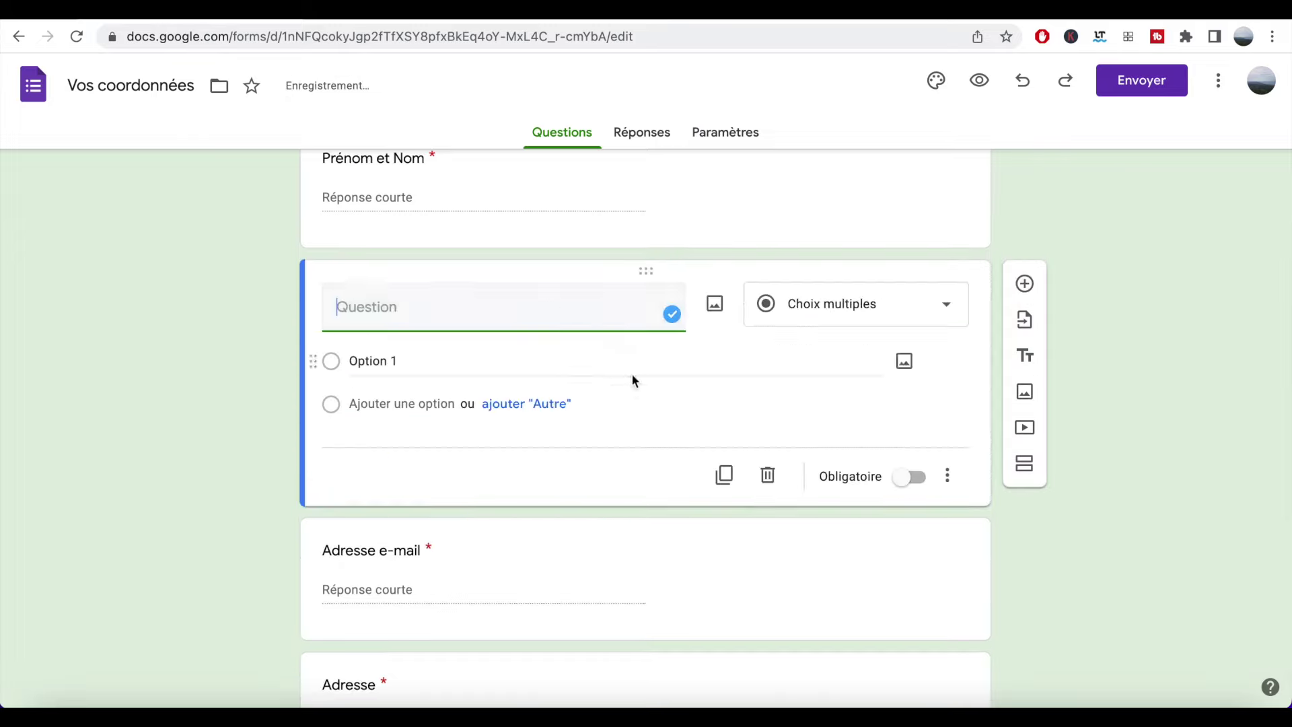
pyautogui.moveTo(659, 269); pyautogui.dragTo(662, 636)
pyautogui.moveTo(646, 405); pyautogui.dragTo(649, 351)
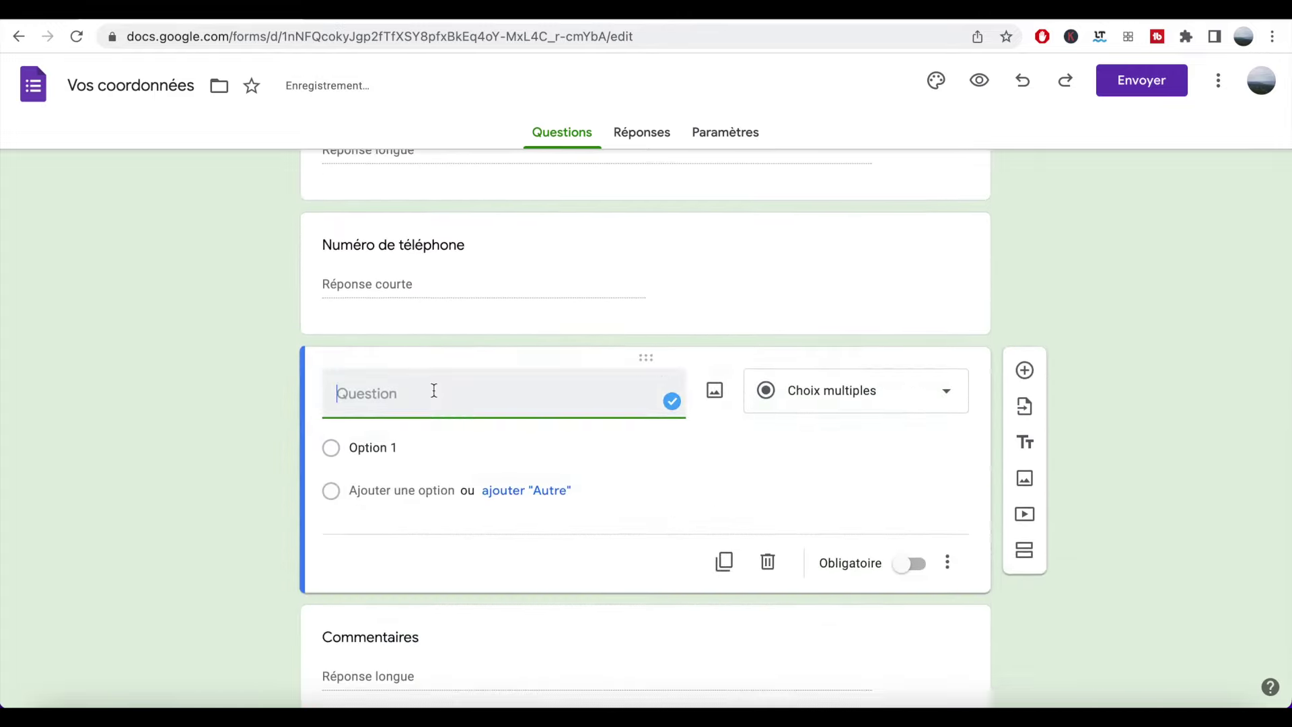
# - Title the new question "Contact et Numéro à contacter en cas d'urgence" and make it a required short answer (Réponse courte)
pyautogui.write('Contact et')
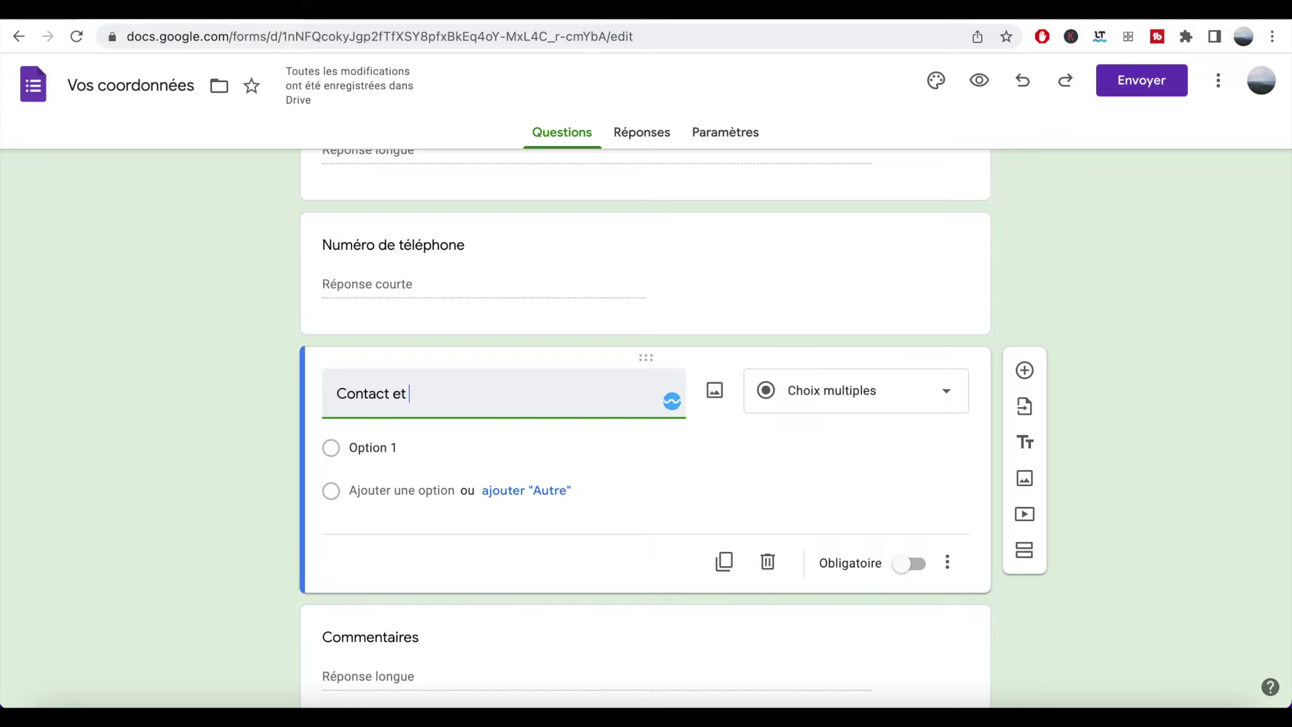
pyautogui.write("Numéro à contacter en cas d'urgence")
pyautogui.click(875, 392)
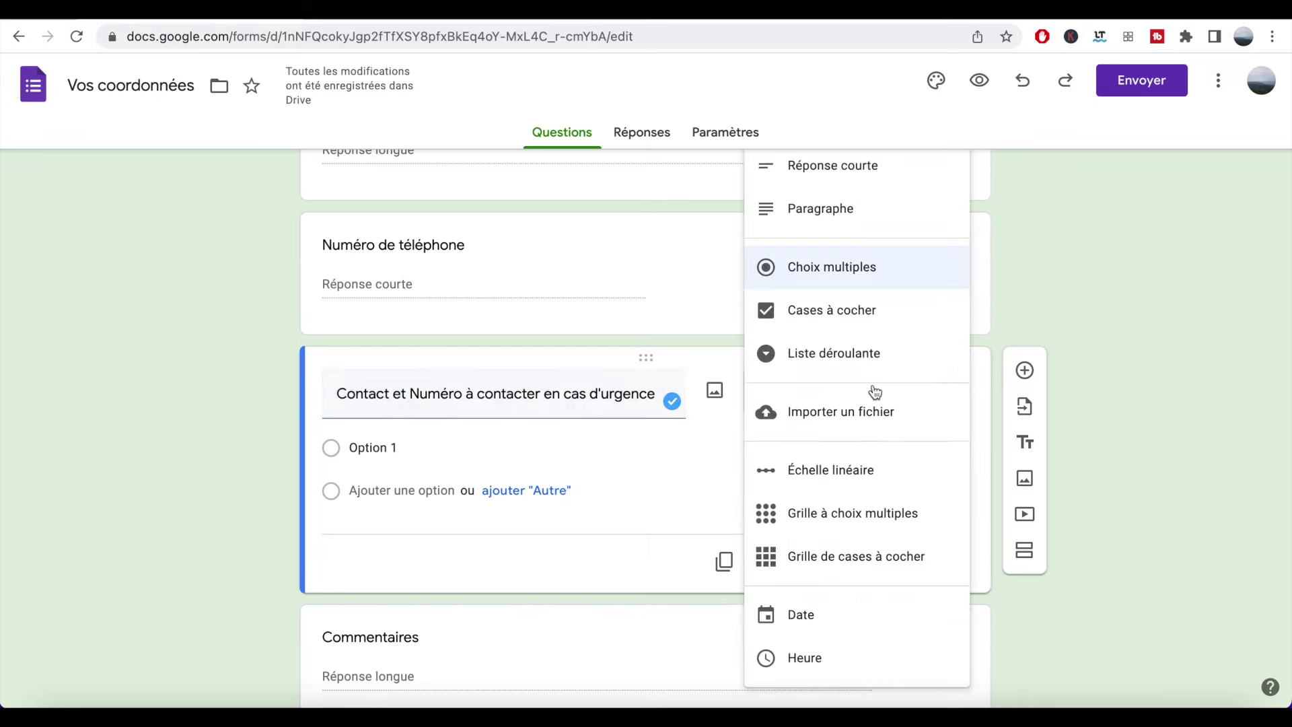
pyautogui.click(855, 181)
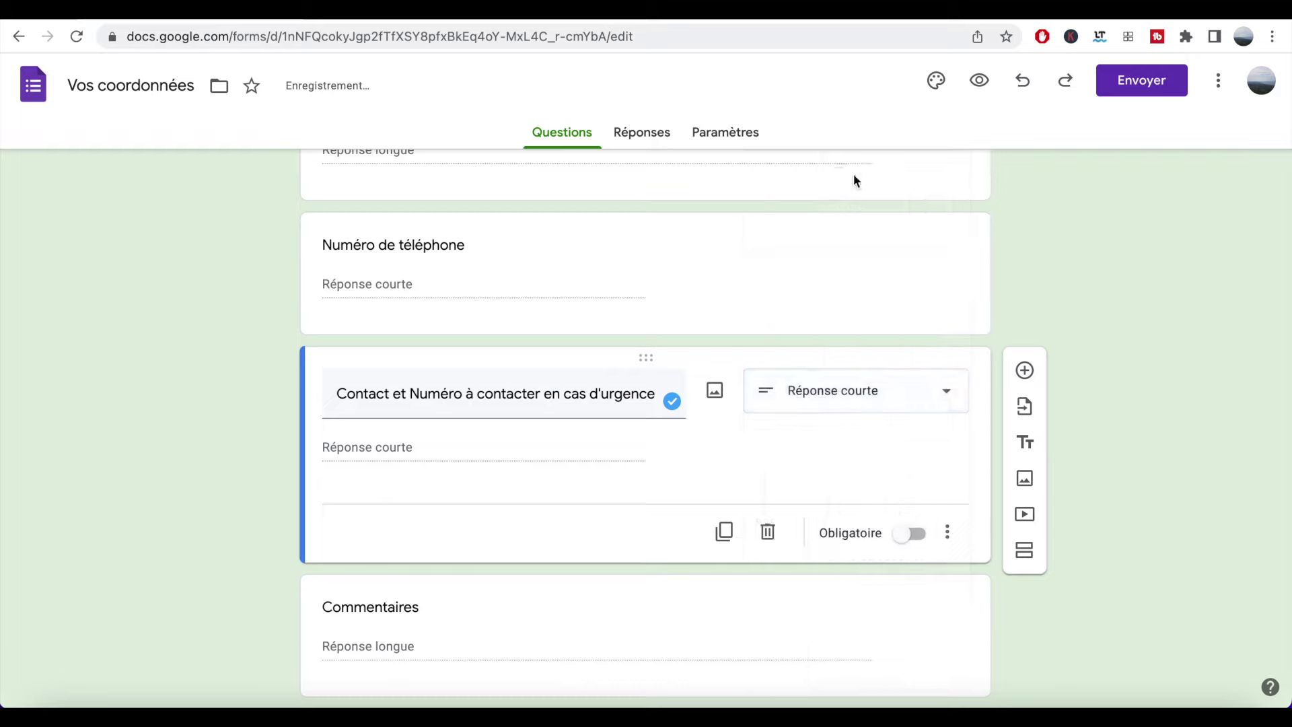
pyautogui.click(908, 533)
# - View the responses collected by the form
pyautogui.scroll(15, 1196, 433)
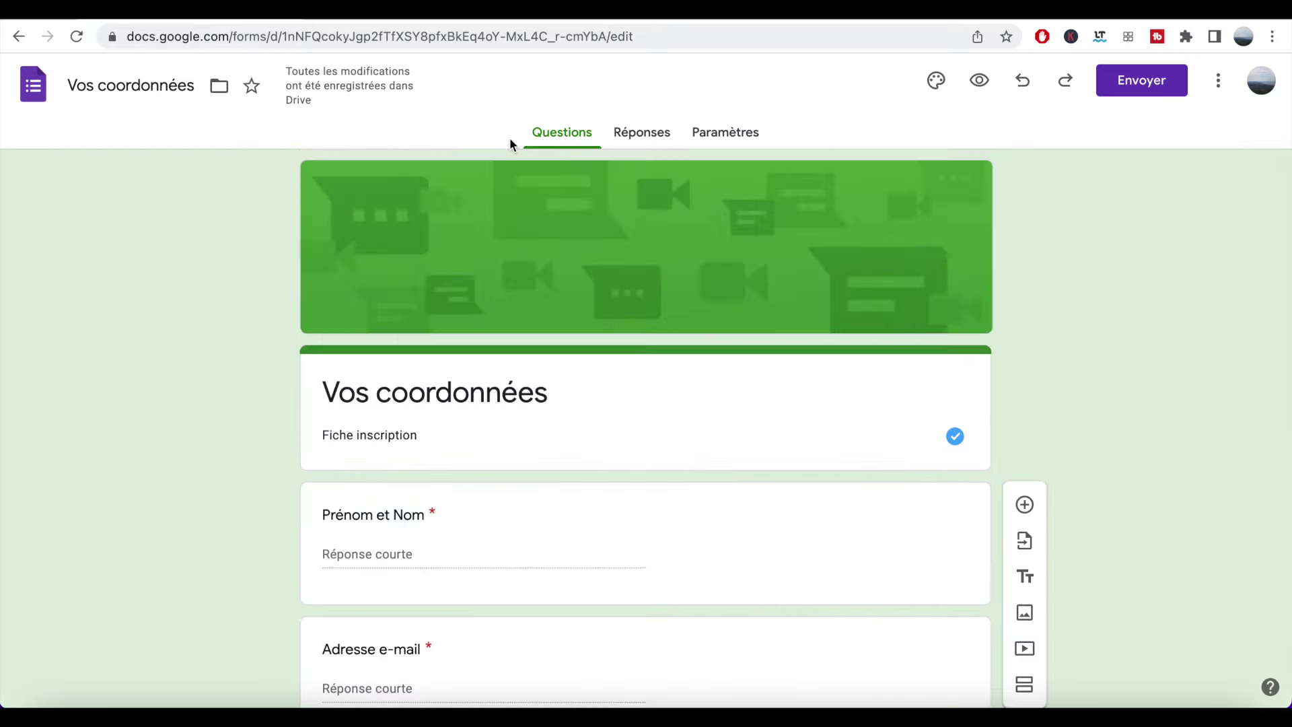
pyautogui.click(639, 135)
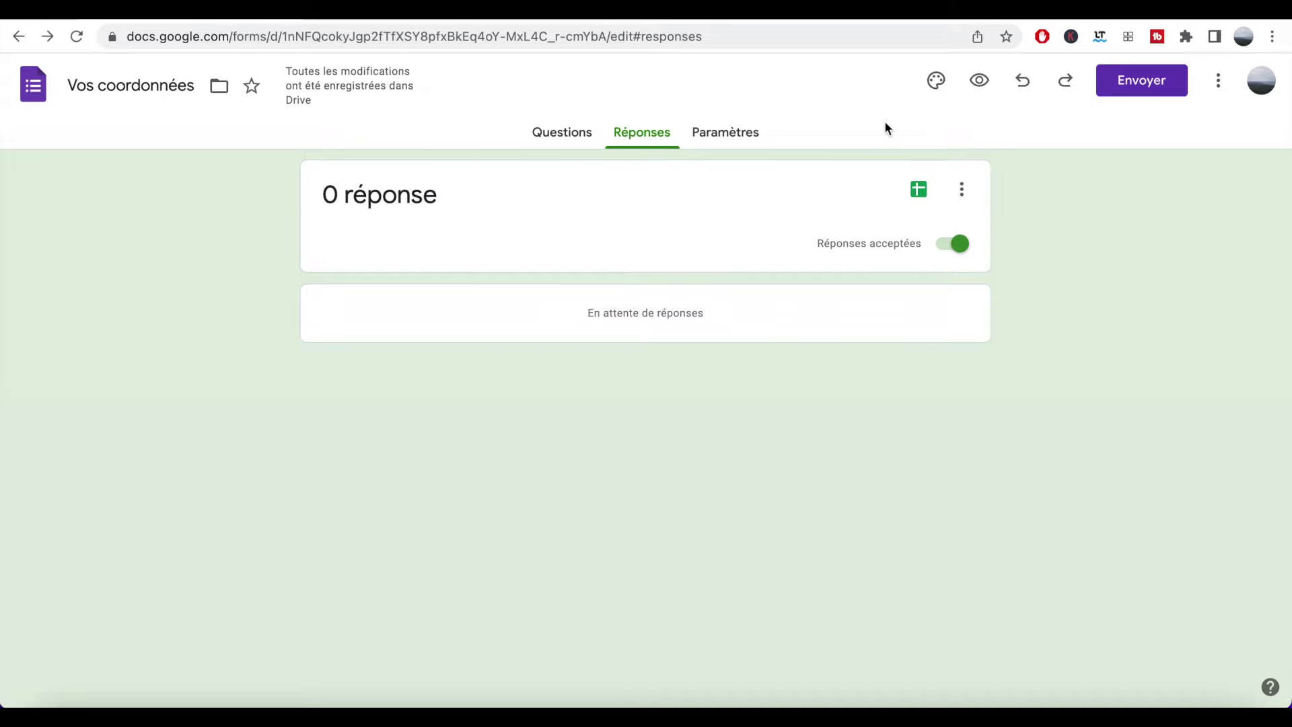
# - Generate a shortened sharing link for the form and copy its HTML embed code
pyautogui.click(1135, 84)
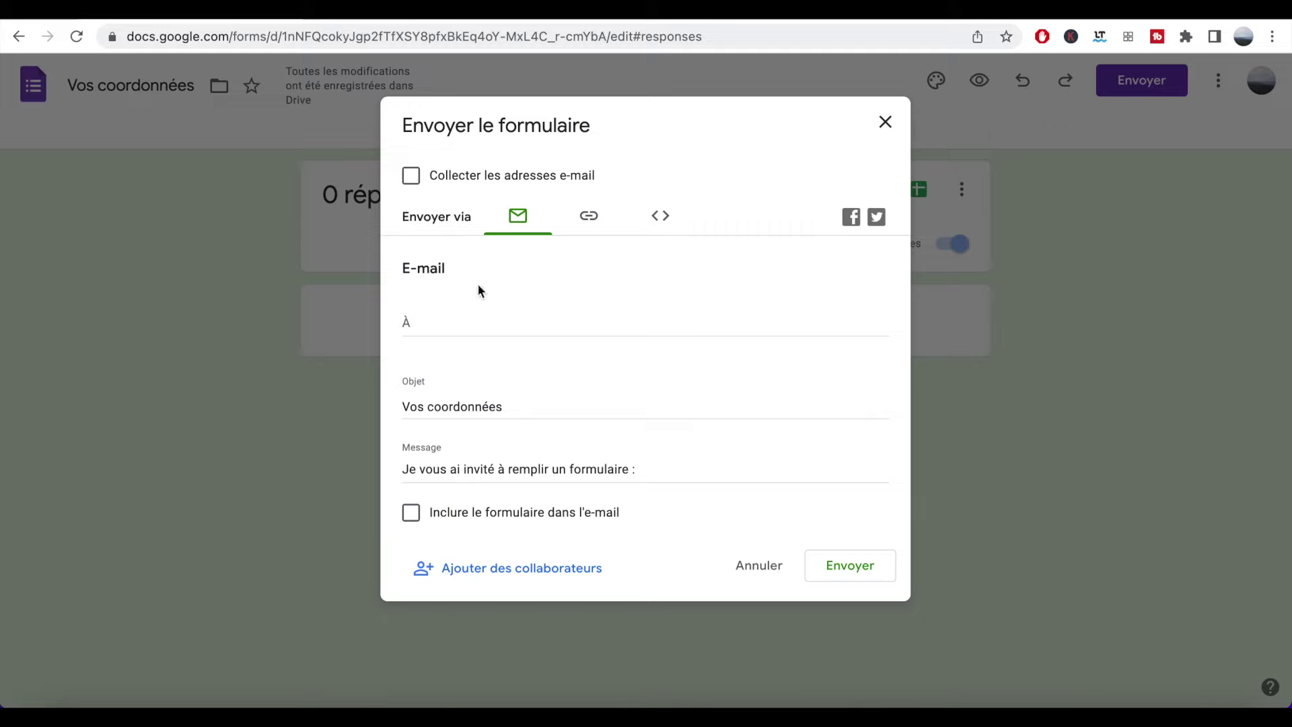
pyautogui.click(576, 237)
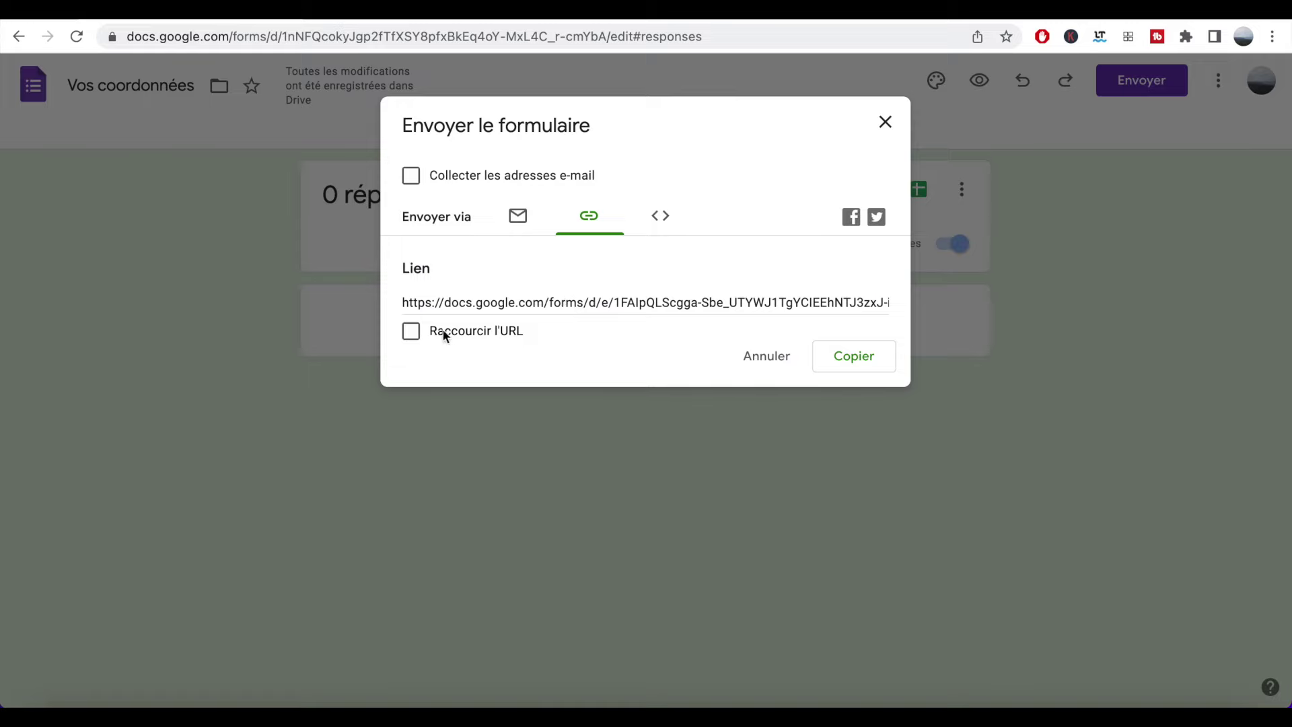
pyautogui.click(410, 330)
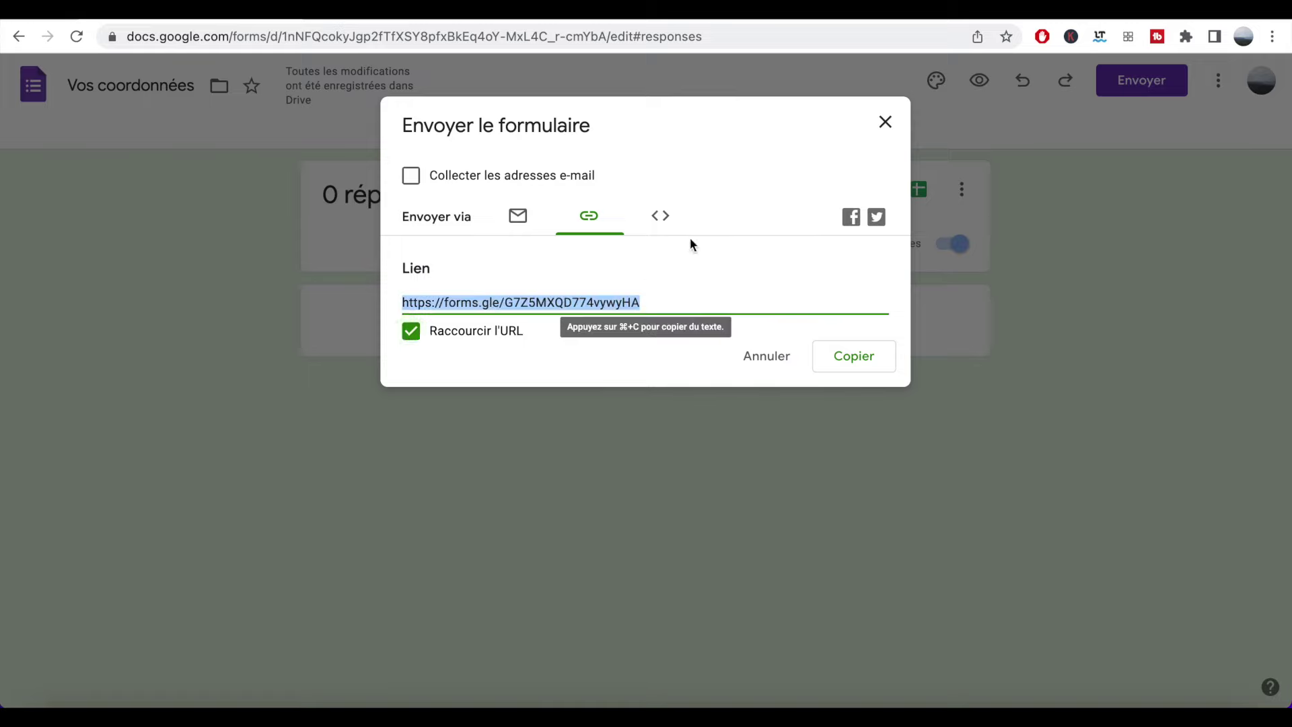
pyautogui.click(660, 216)
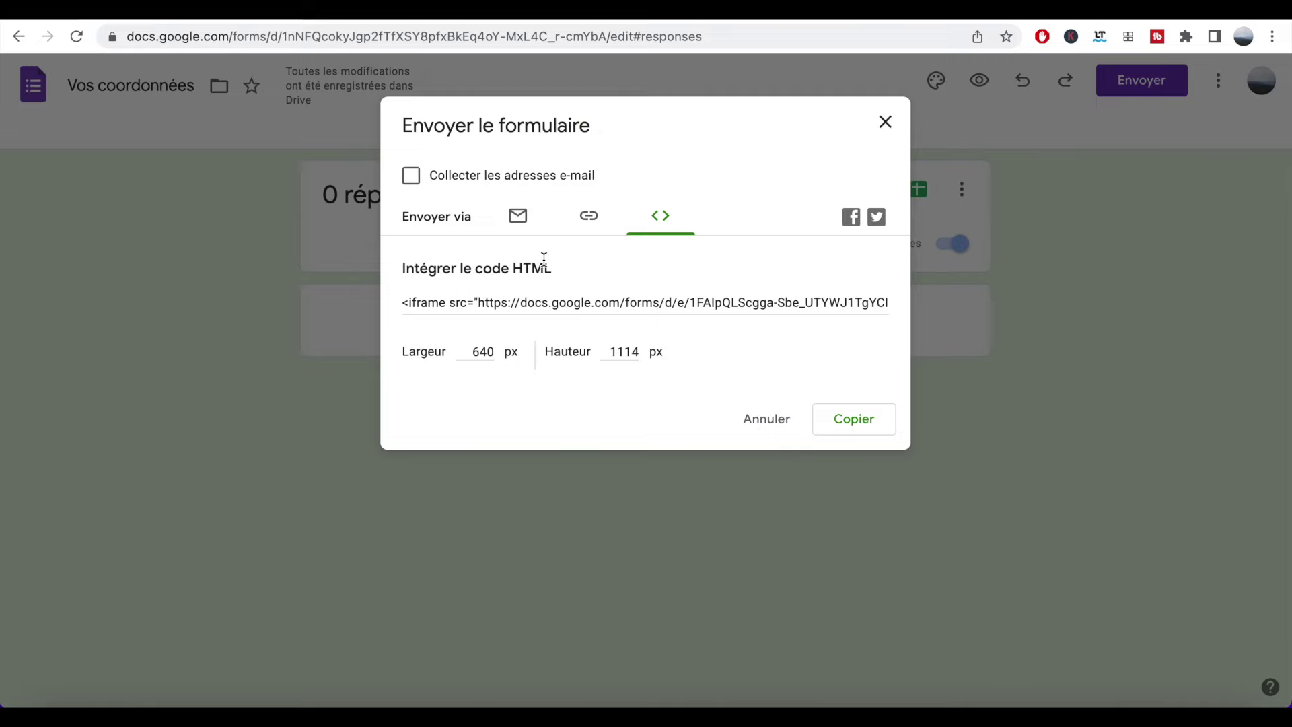
pyautogui.click(830, 418)
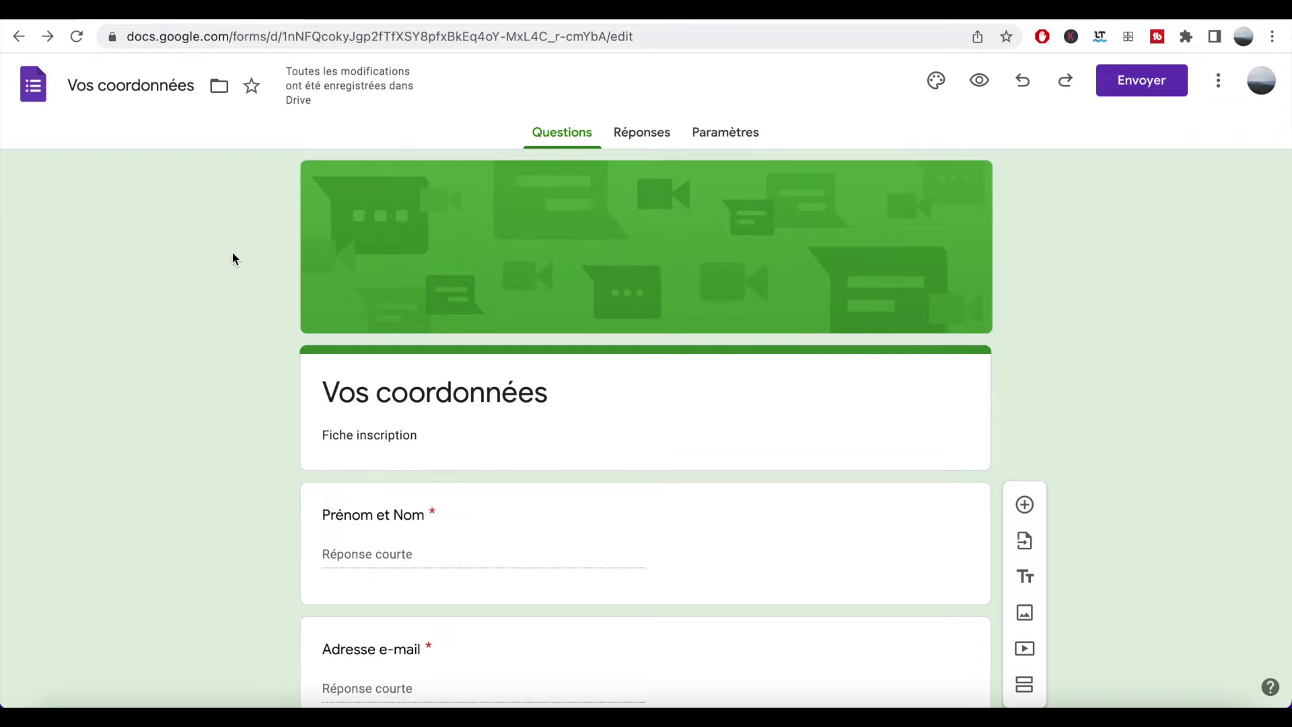
# - Create a blank form and use the Feb 20, 2019 atom photo from the photo library as its header image
pyautogui.click(27, 90)
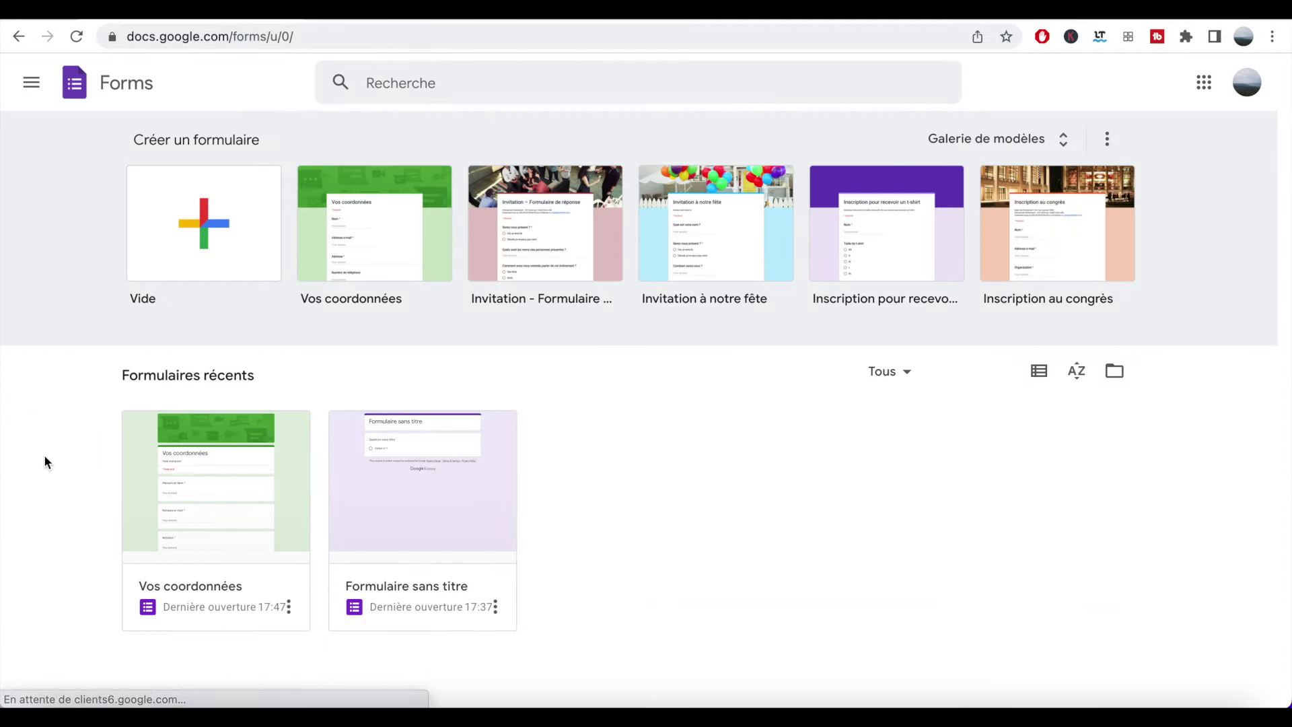
pyautogui.click(177, 250)
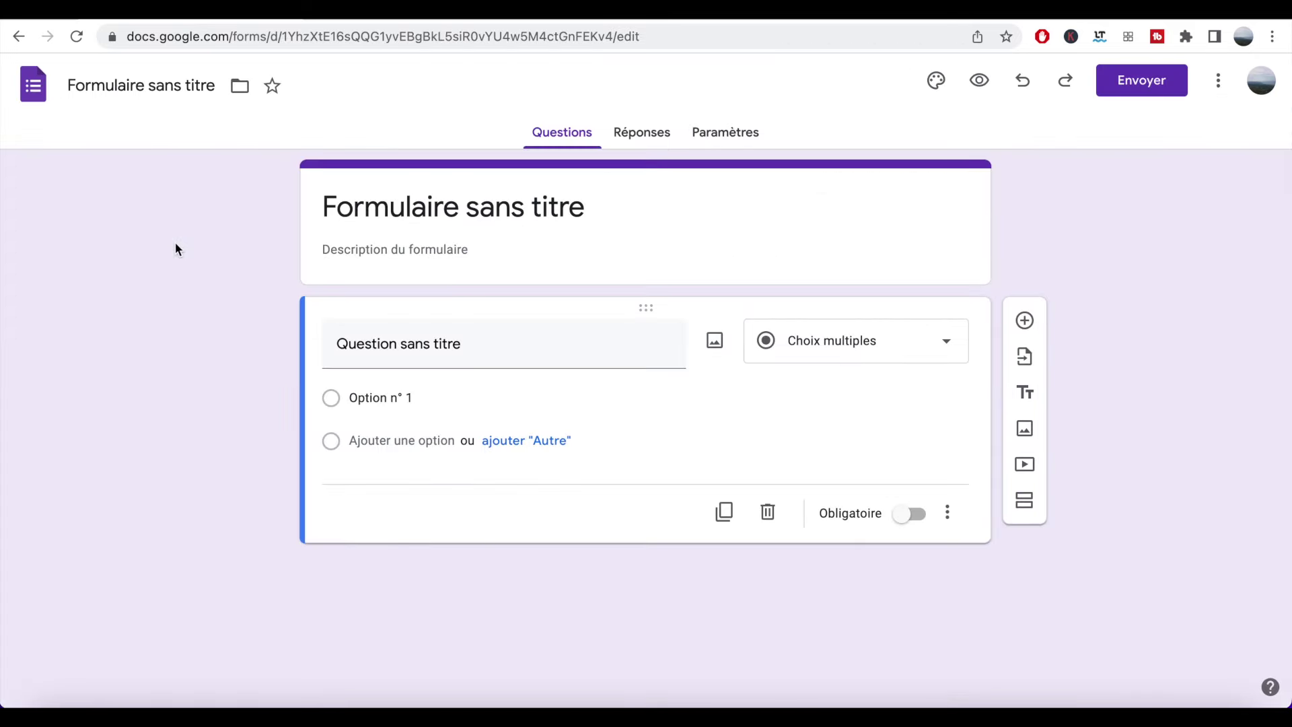
pyautogui.click(936, 82)
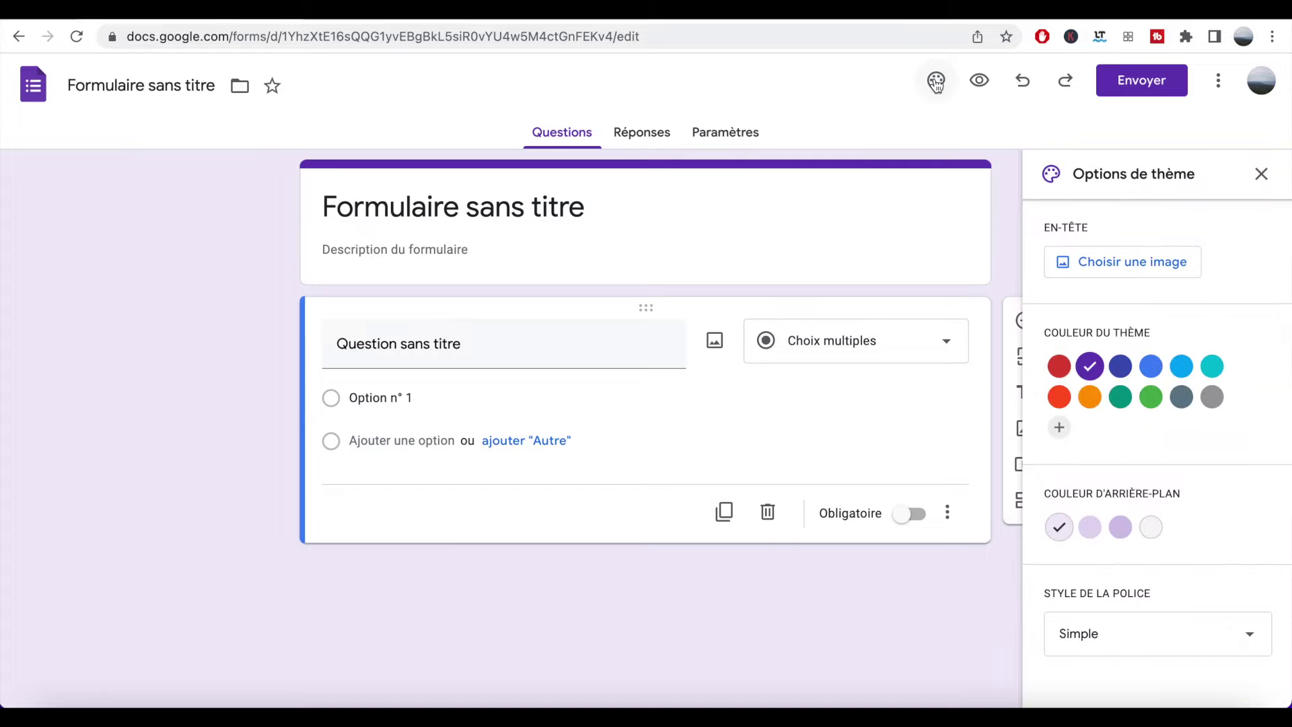
pyautogui.click(1093, 263)
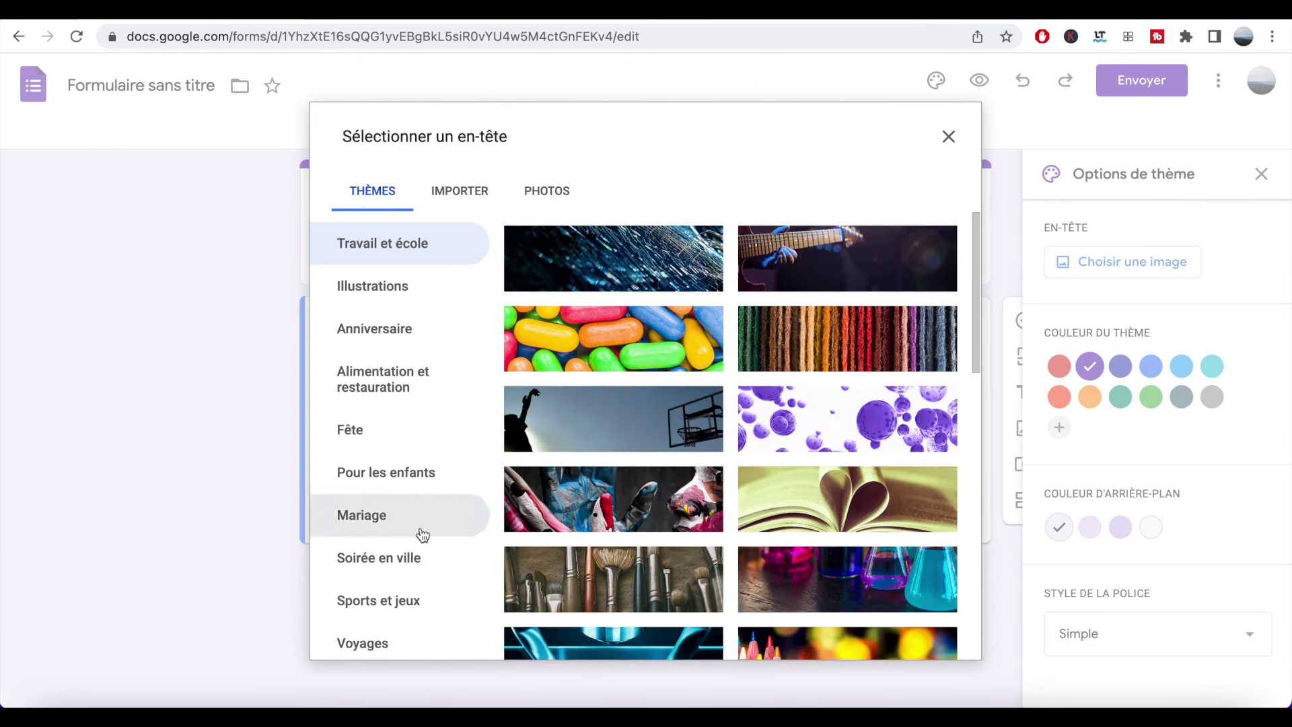
pyautogui.click(463, 193)
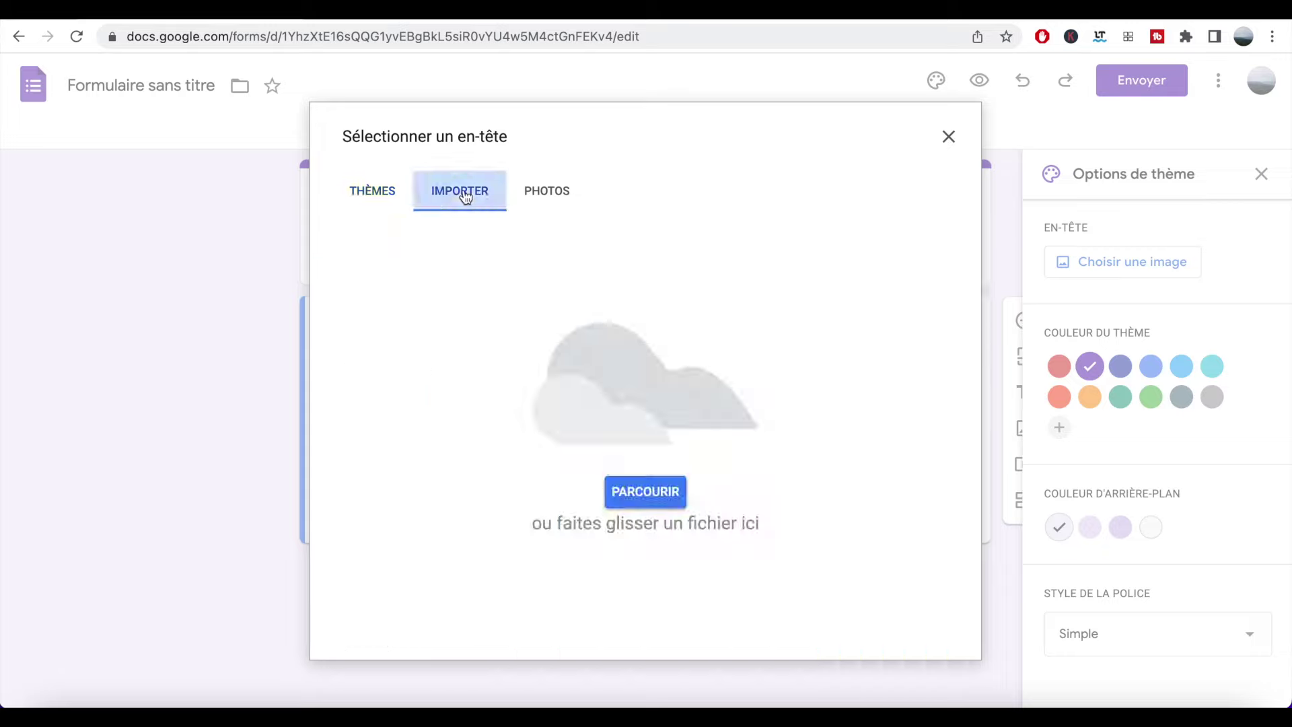
pyautogui.click(550, 191)
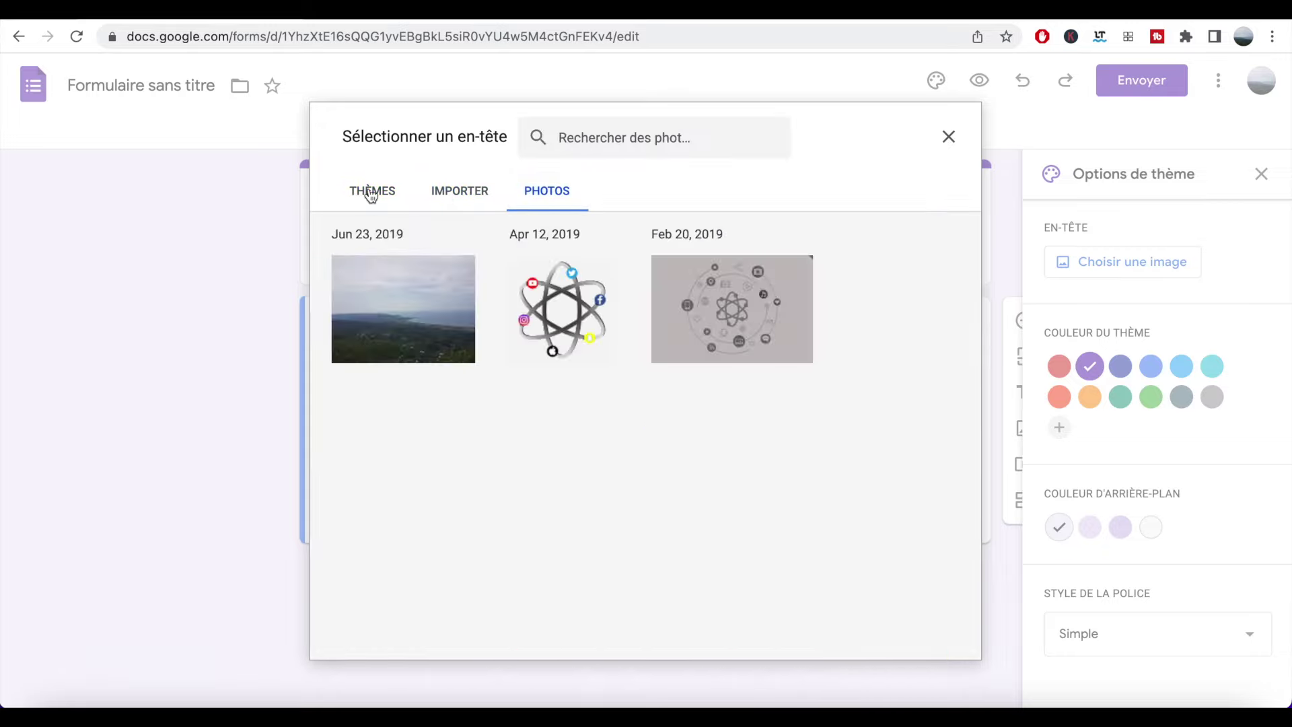
pyautogui.click(726, 329)
pyautogui.click(969, 630)
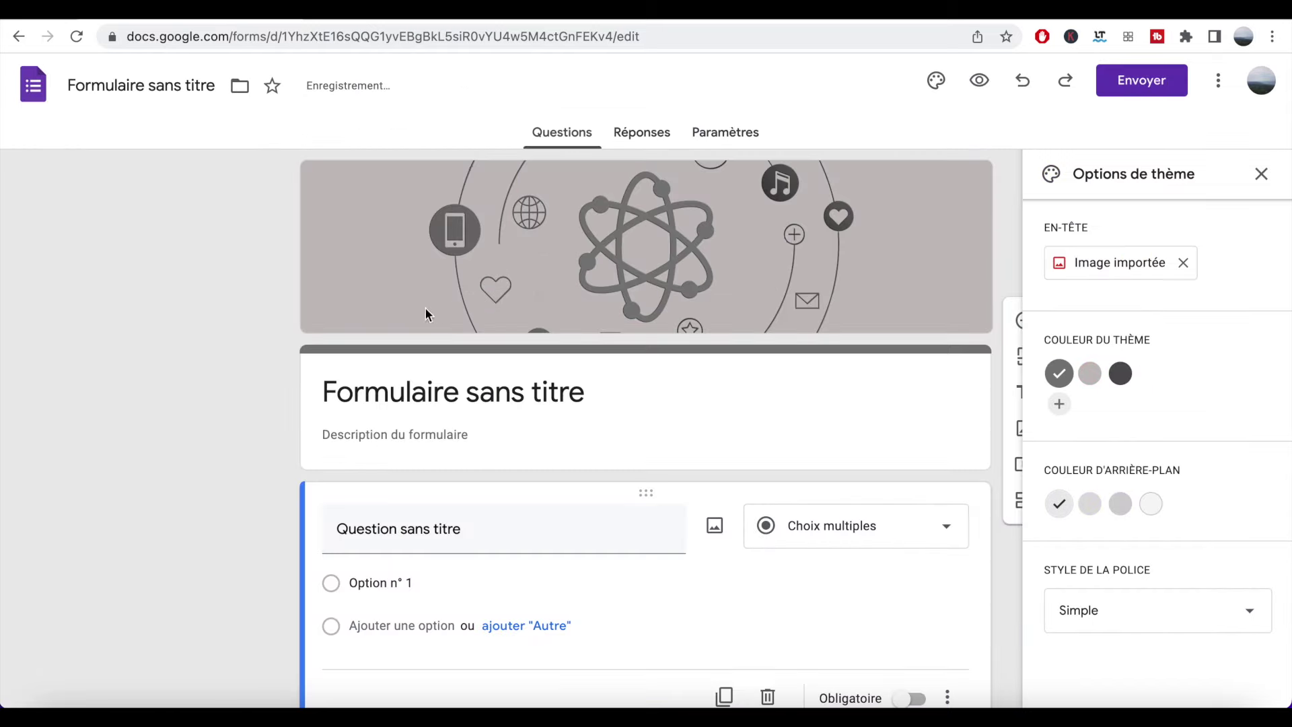
# - Title the form "Questionnaire du labo des réseaux"
pyautogui.click(422, 362)
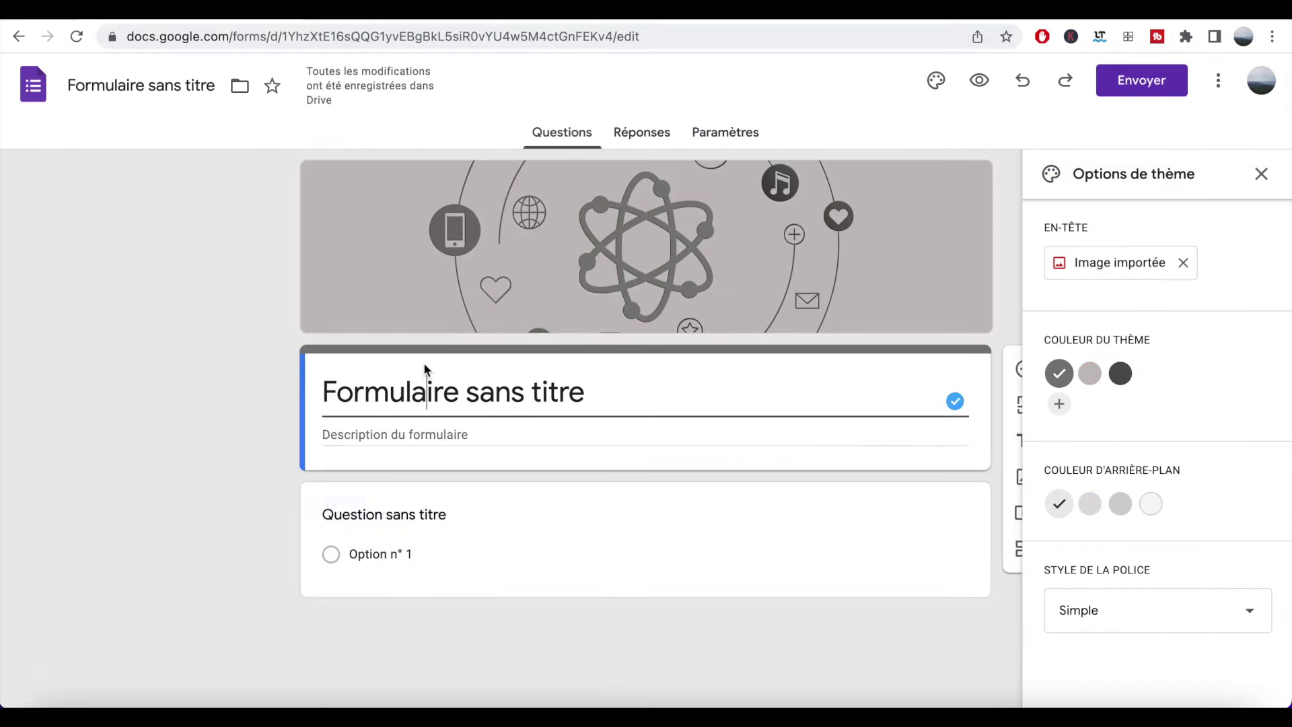
pyautogui.hotkey('ctrl', 'a')
pyautogui.write('Questionnaire du labo des réseaux')
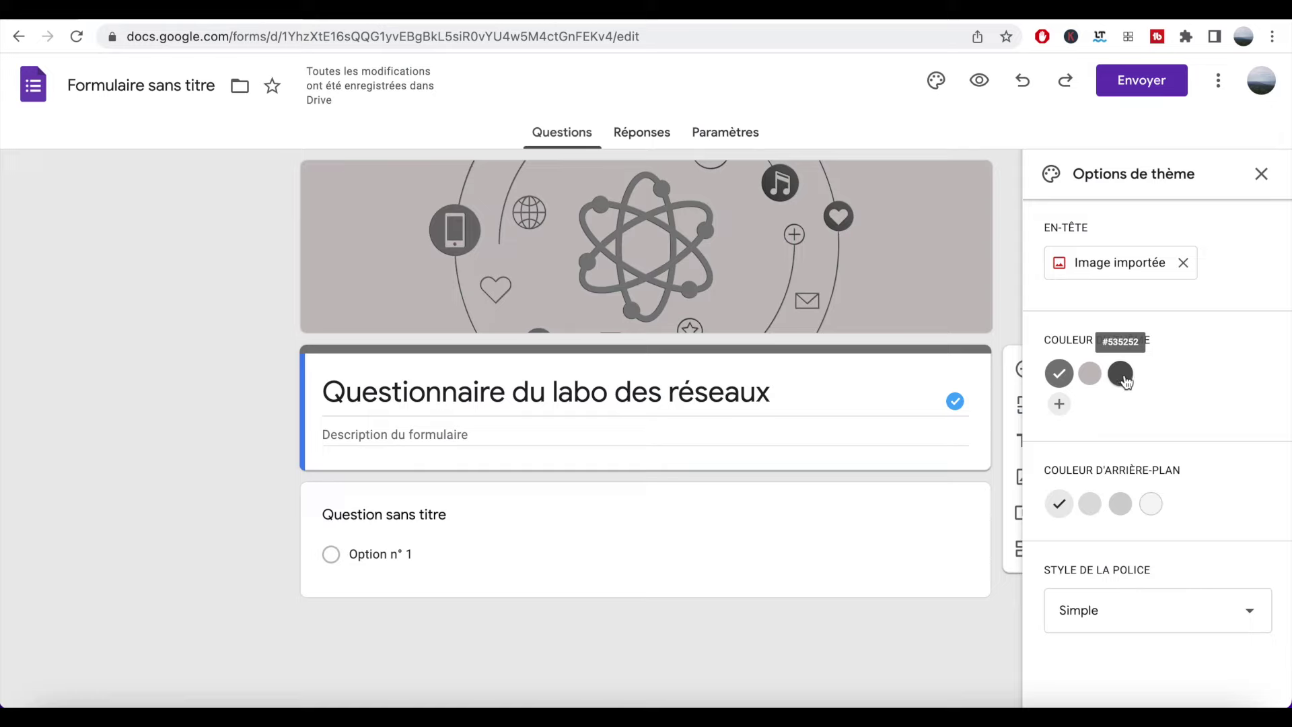
# - Add the custom dark red #8e1111 to the form's theme colours
pyautogui.click(1120, 376)
pyautogui.click(1058, 372)
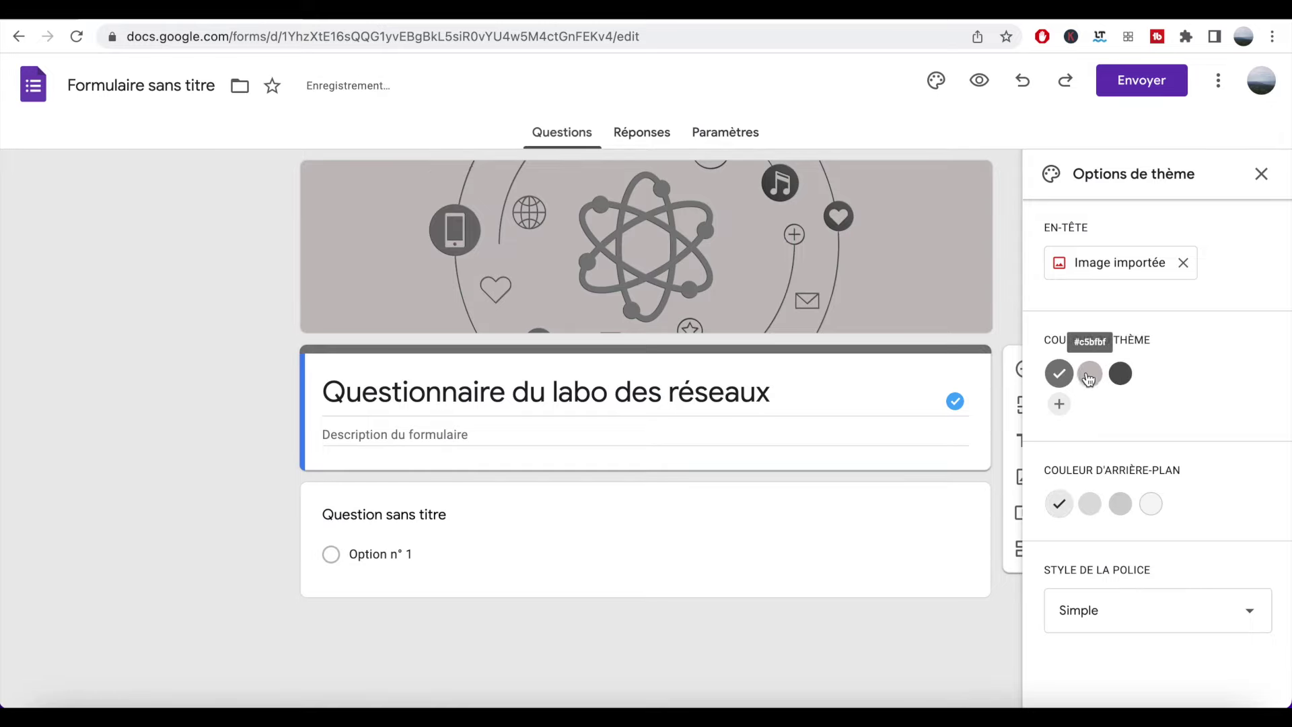
pyautogui.click(1060, 403)
pyautogui.click(1206, 421)
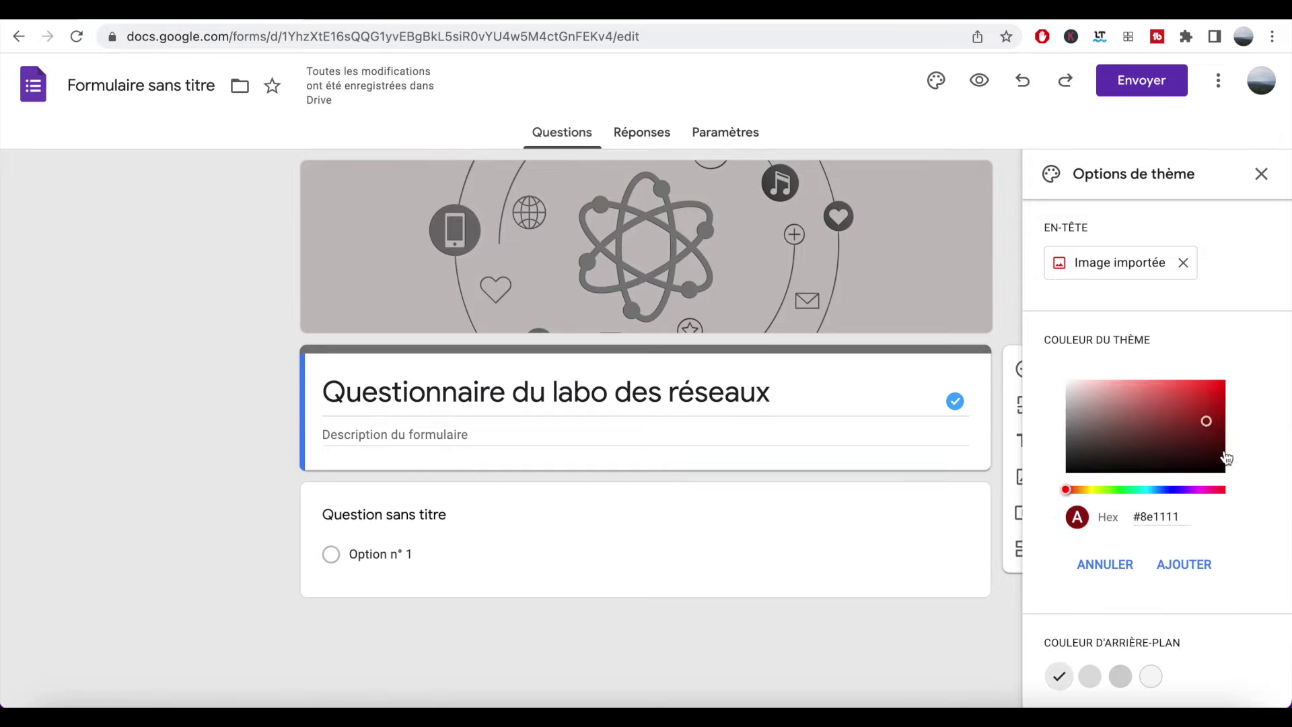
pyautogui.click(1191, 562)
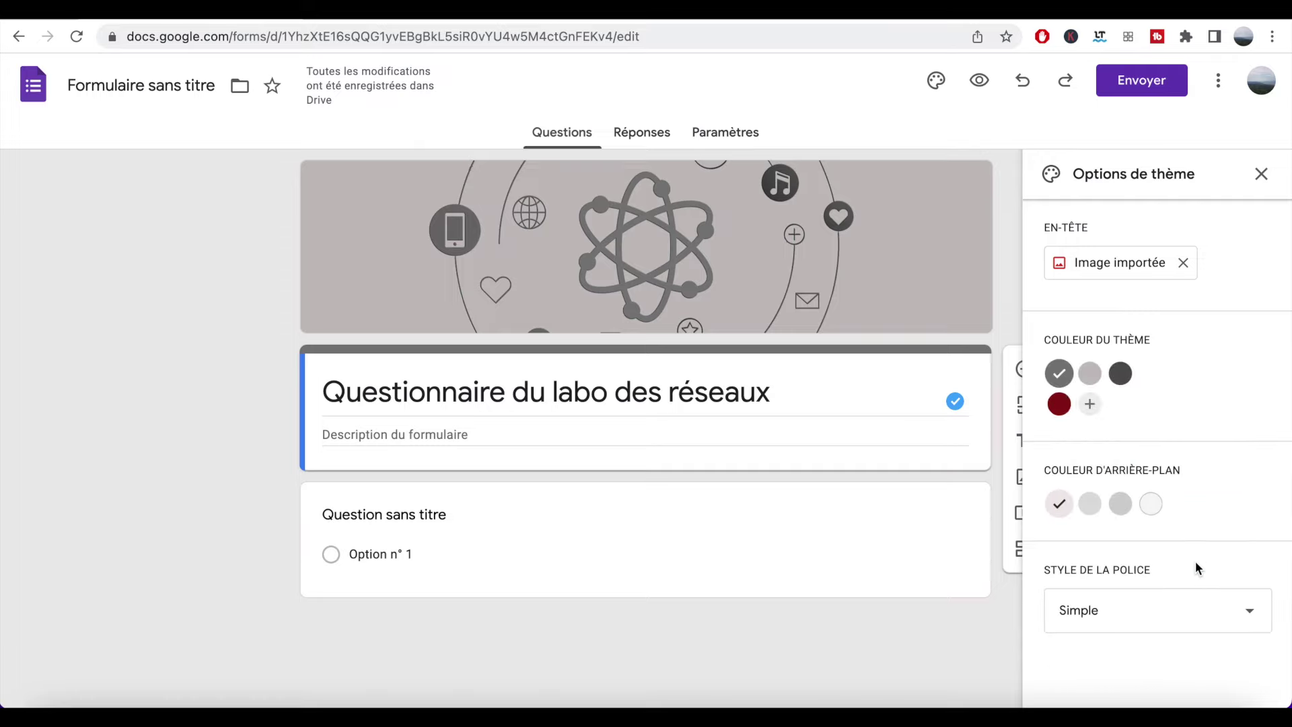
# - Set the form's background to the darkest pink shade of the dark red theme and preview the form
pyautogui.click(1120, 506)
pyautogui.click(1156, 612)
pyautogui.click(1128, 556)
pyautogui.click(1261, 173)
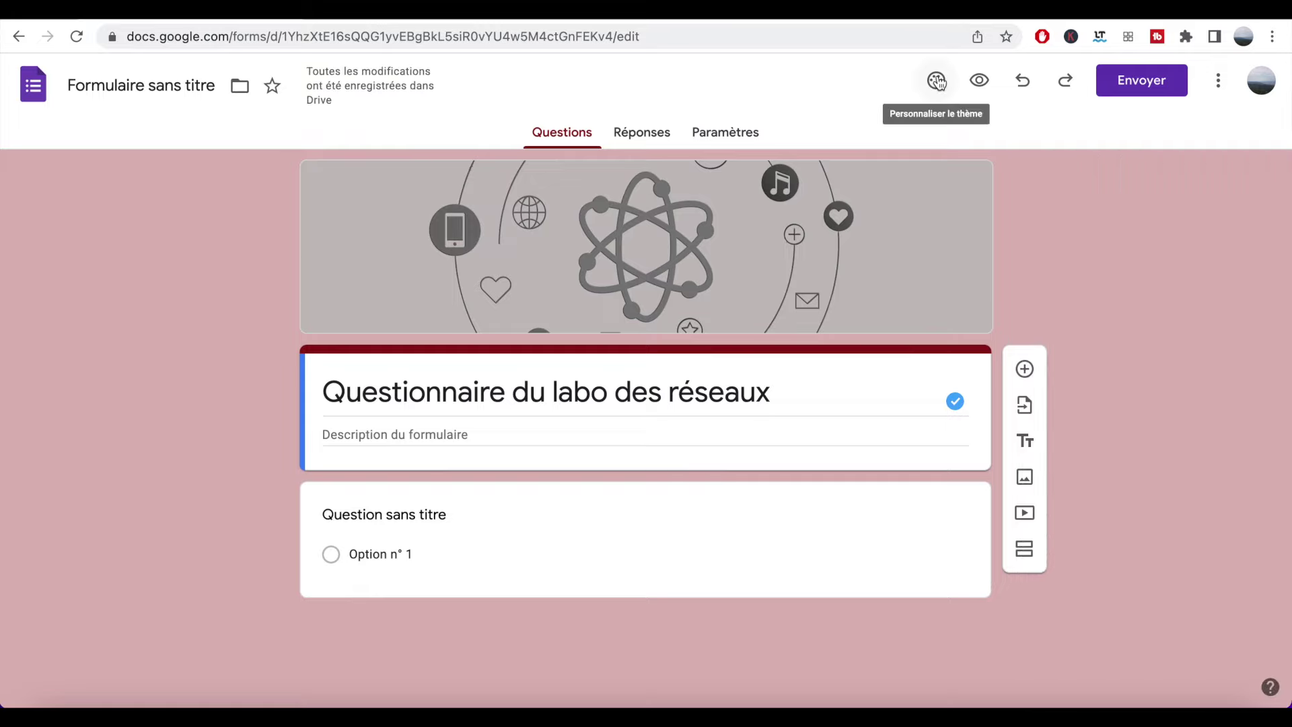
pyautogui.click(980, 82)
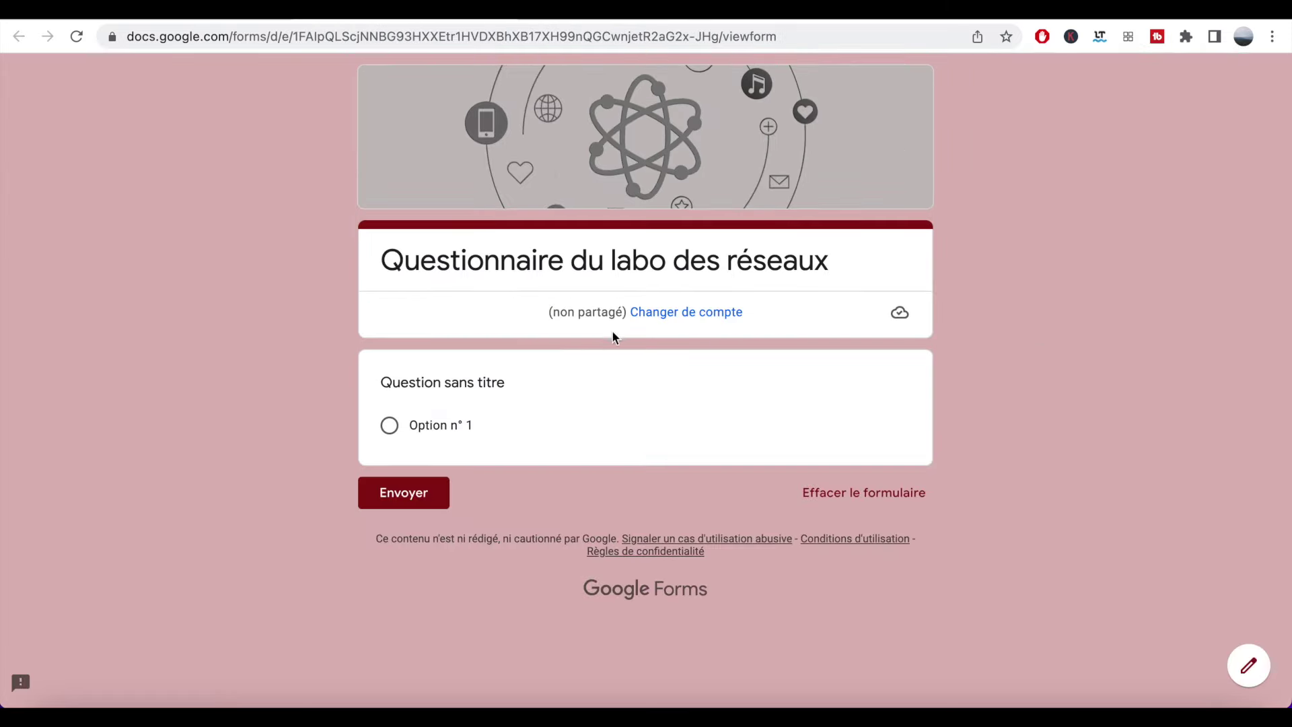
pyautogui.press('super+w')
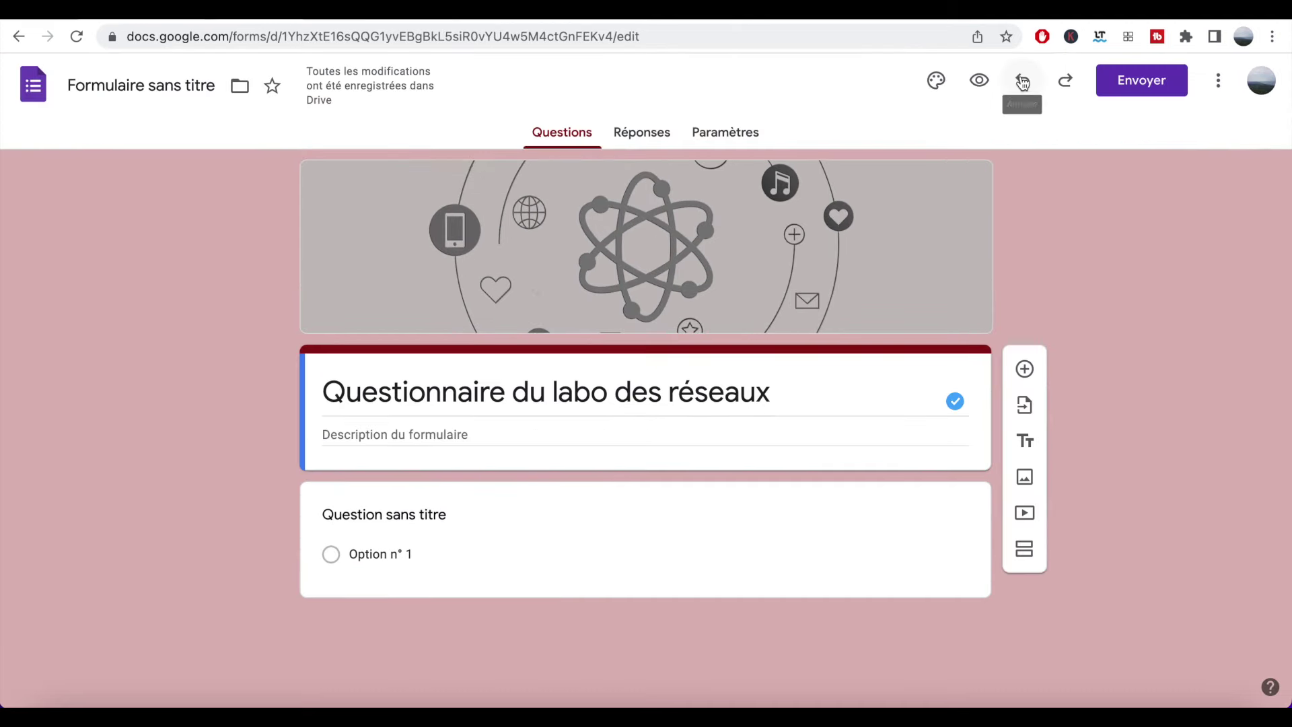
# - Undo the last theme changes, including the background shade, and redo them
pyautogui.click(1022, 82)
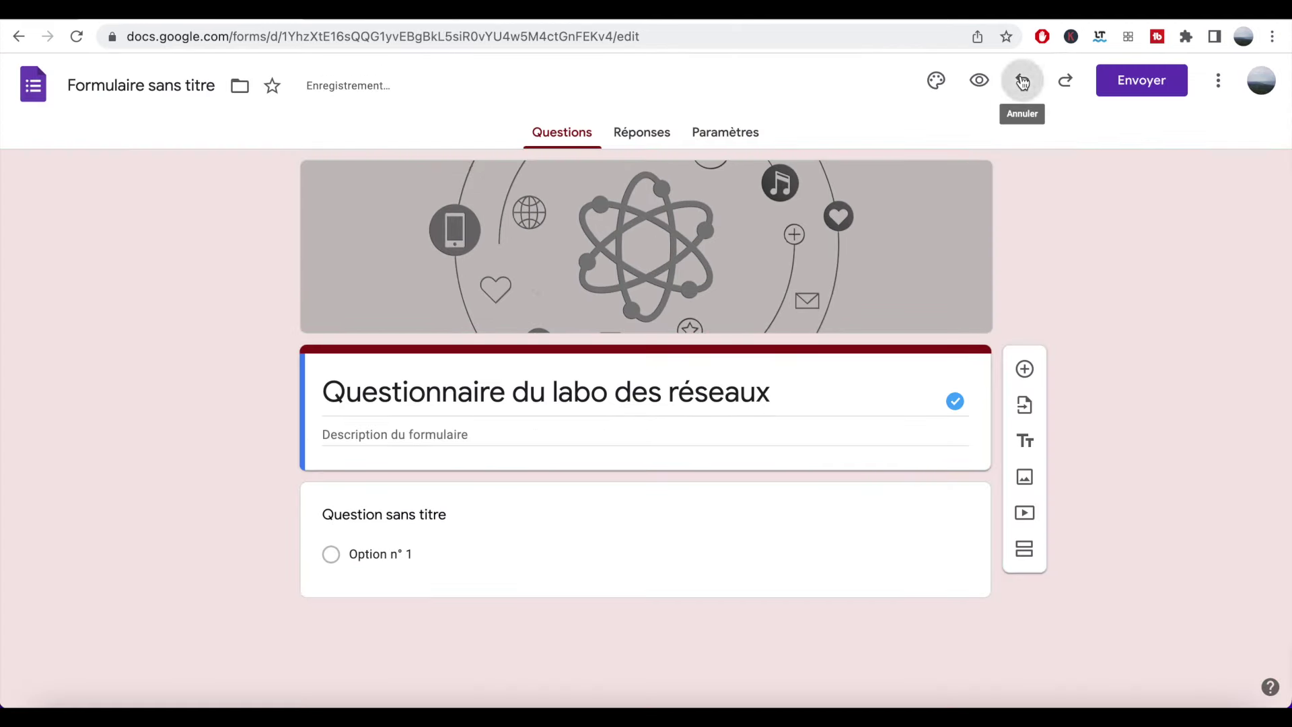
pyautogui.click(1022, 82)
pyautogui.click(1068, 86)
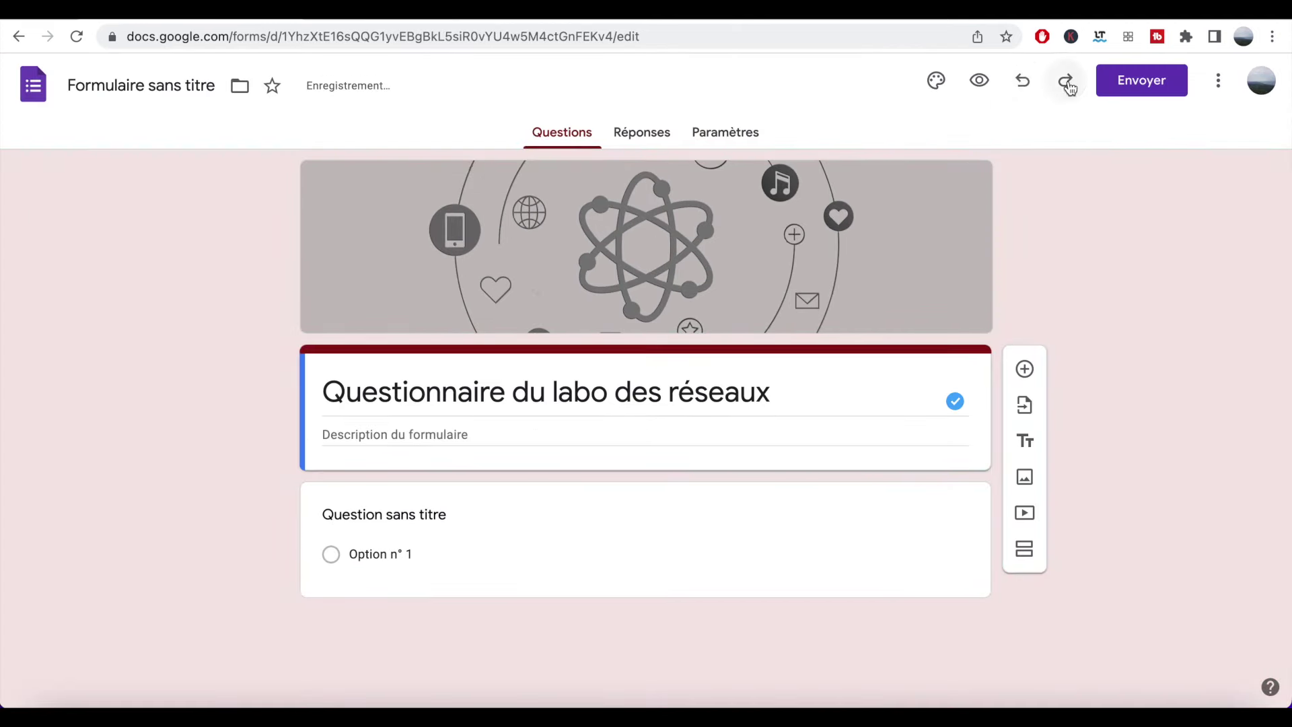
pyautogui.click(1068, 86)
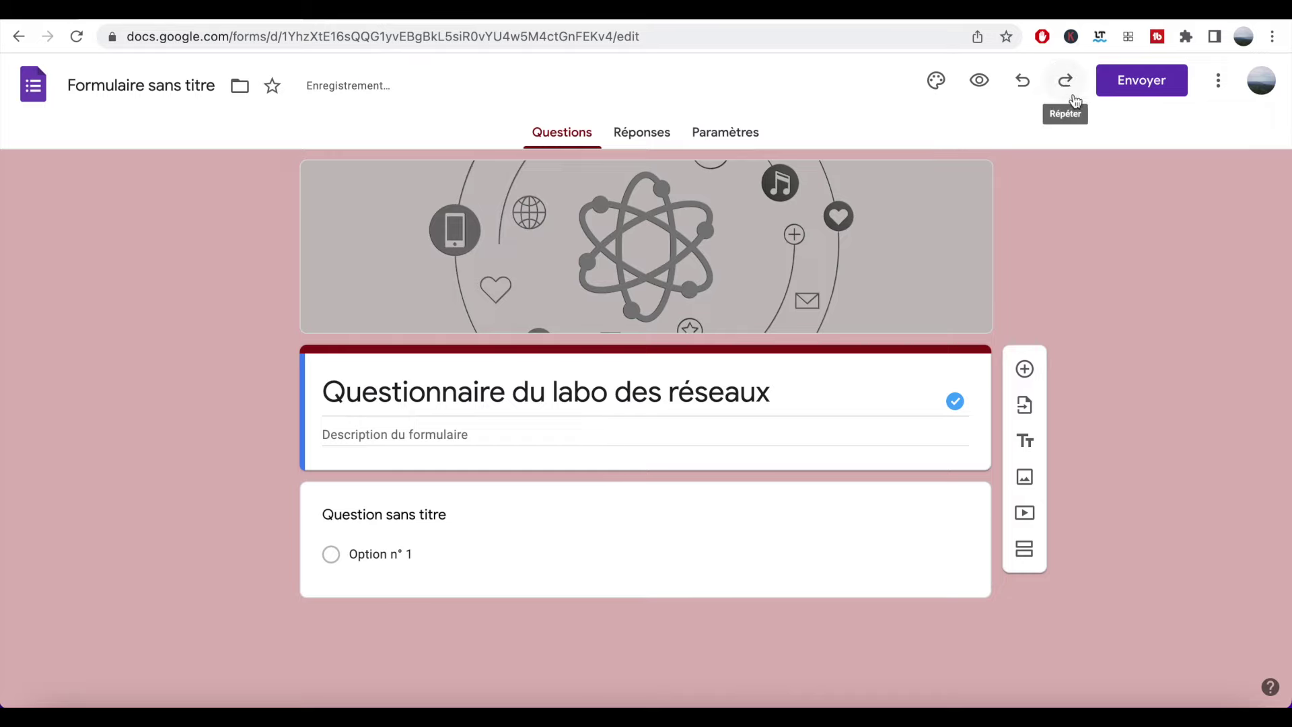
# - Change the first question to the Réponse courte type and title it "Quel est votre Nom"
pyautogui.click(362, 395)
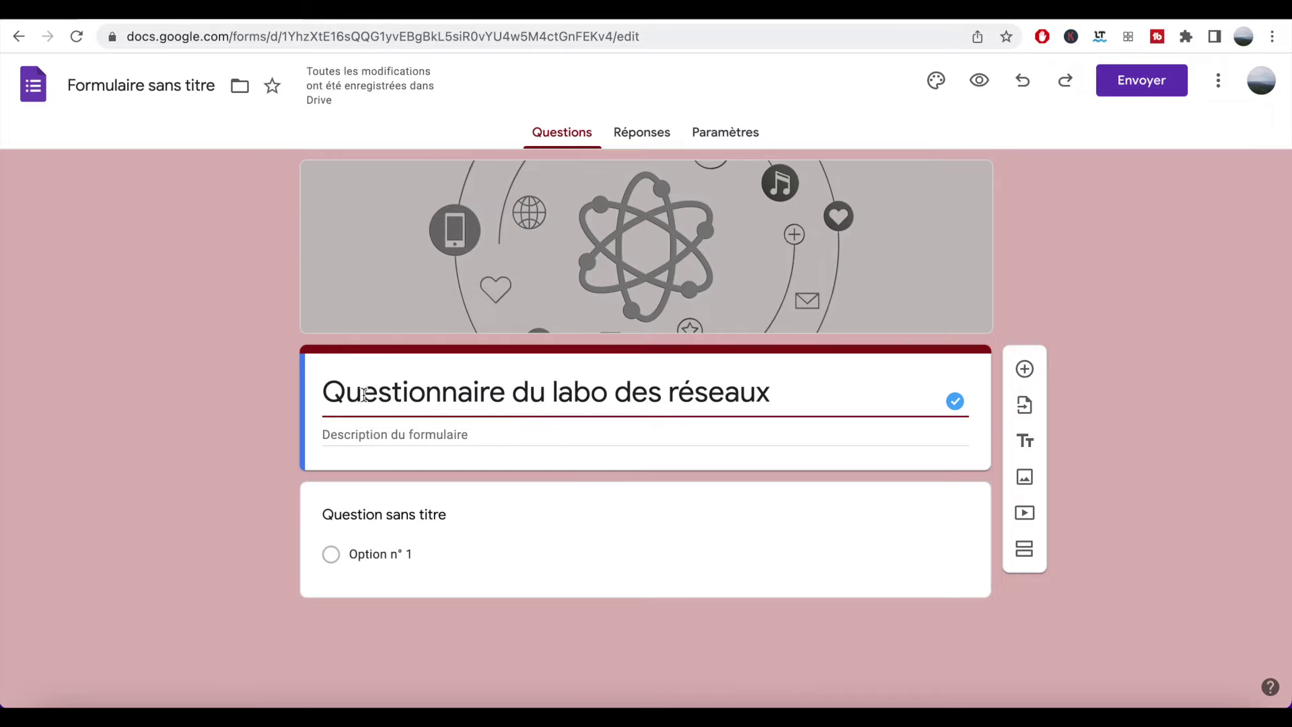
pyautogui.click(411, 503)
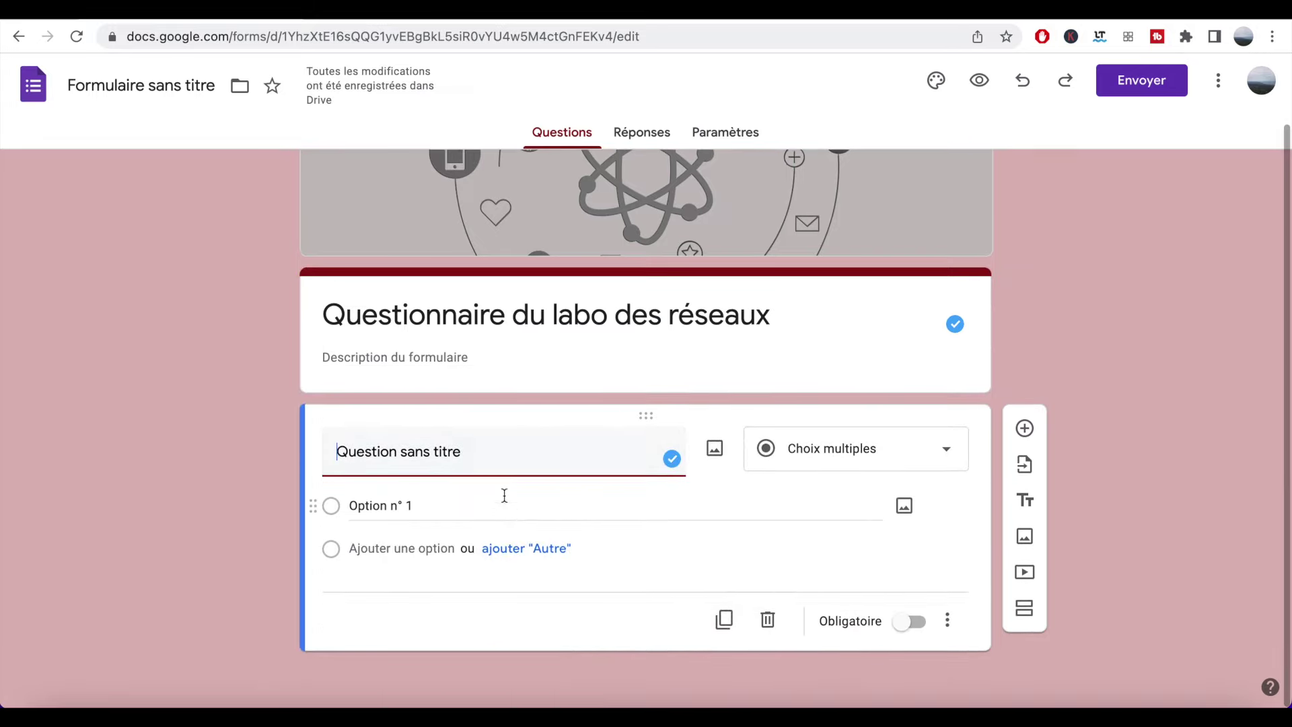
pyautogui.click(415, 450)
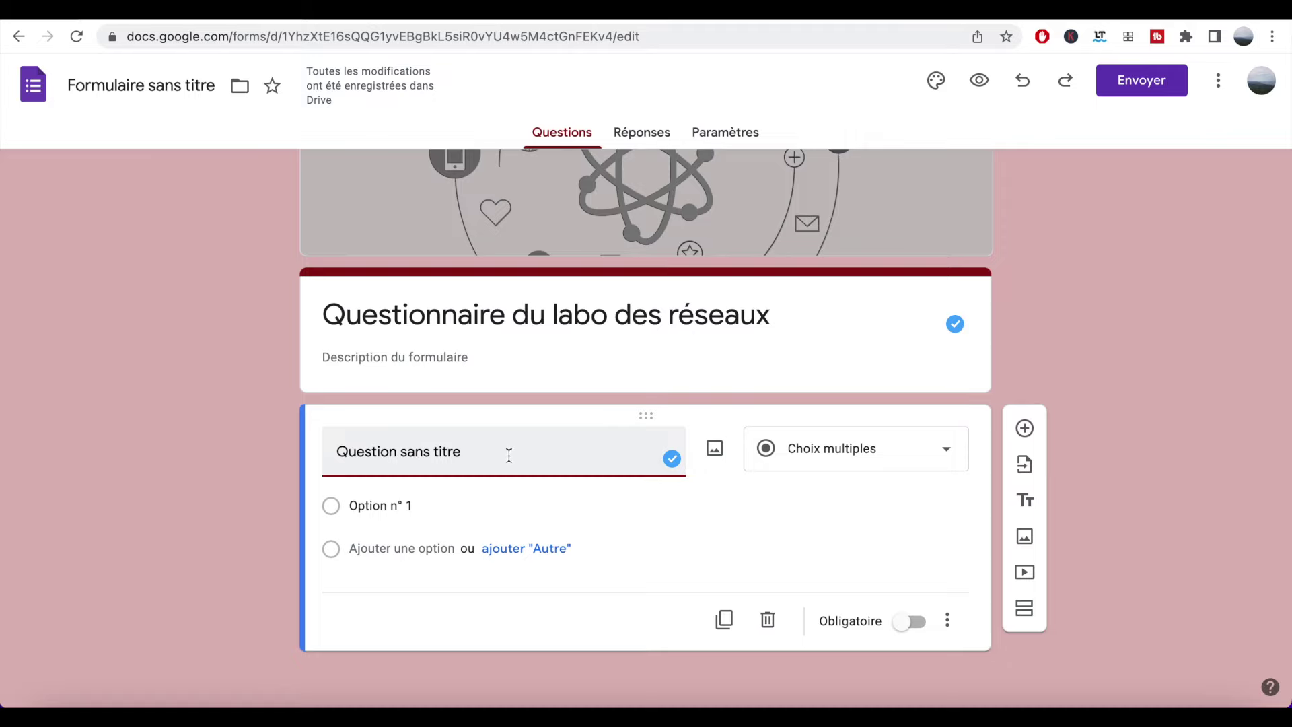
pyautogui.click(914, 455)
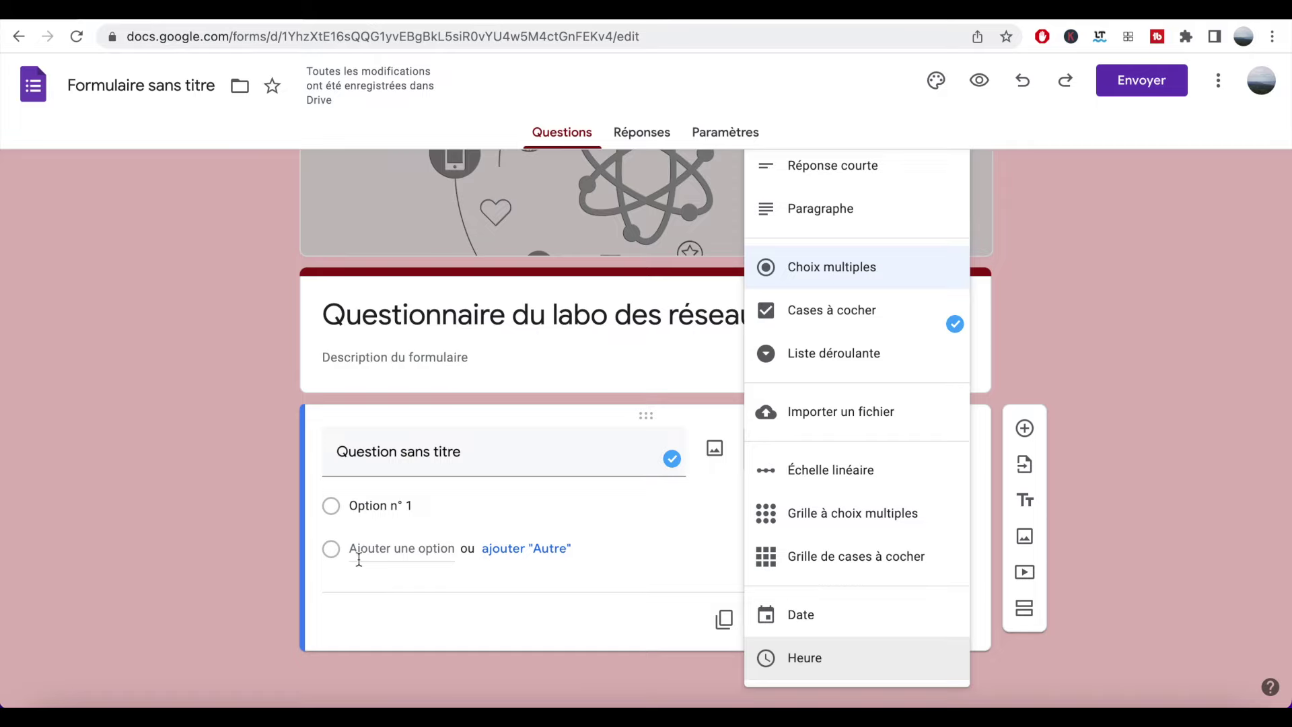
pyautogui.click(837, 165)
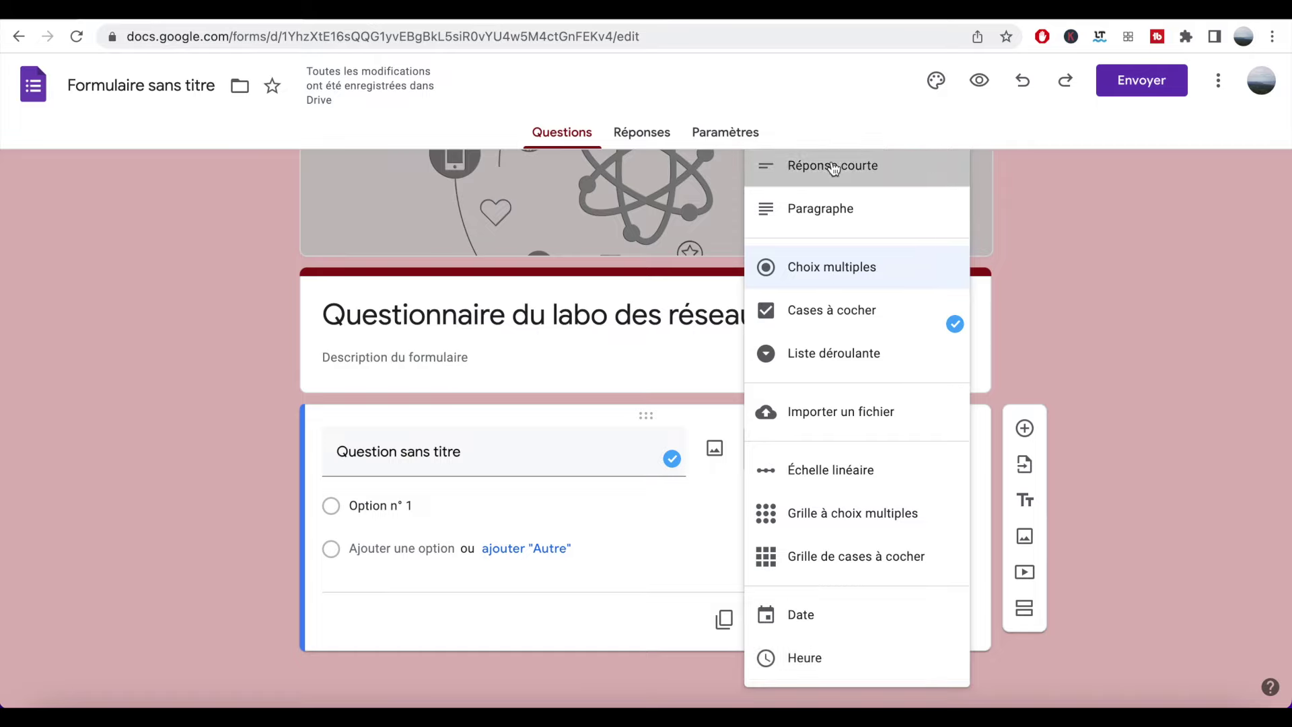
pyautogui.click(470, 487)
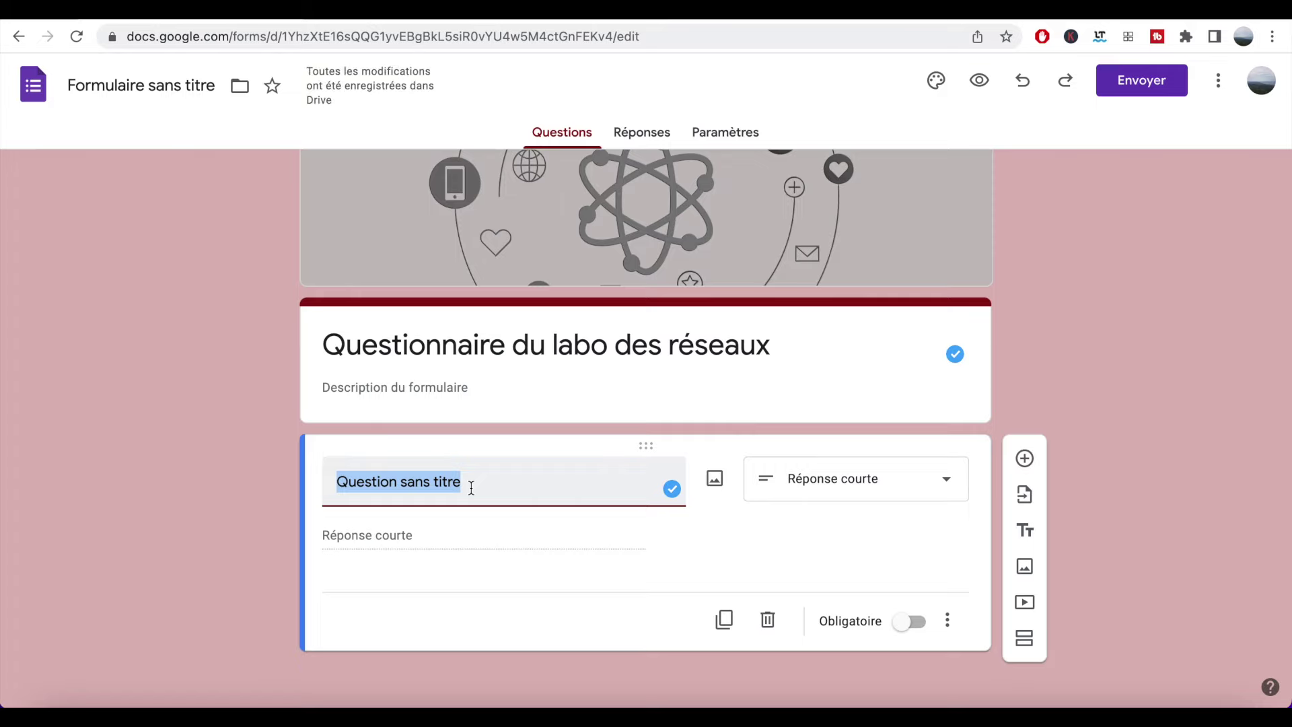
pyautogui.write('Quel est votre Nom')
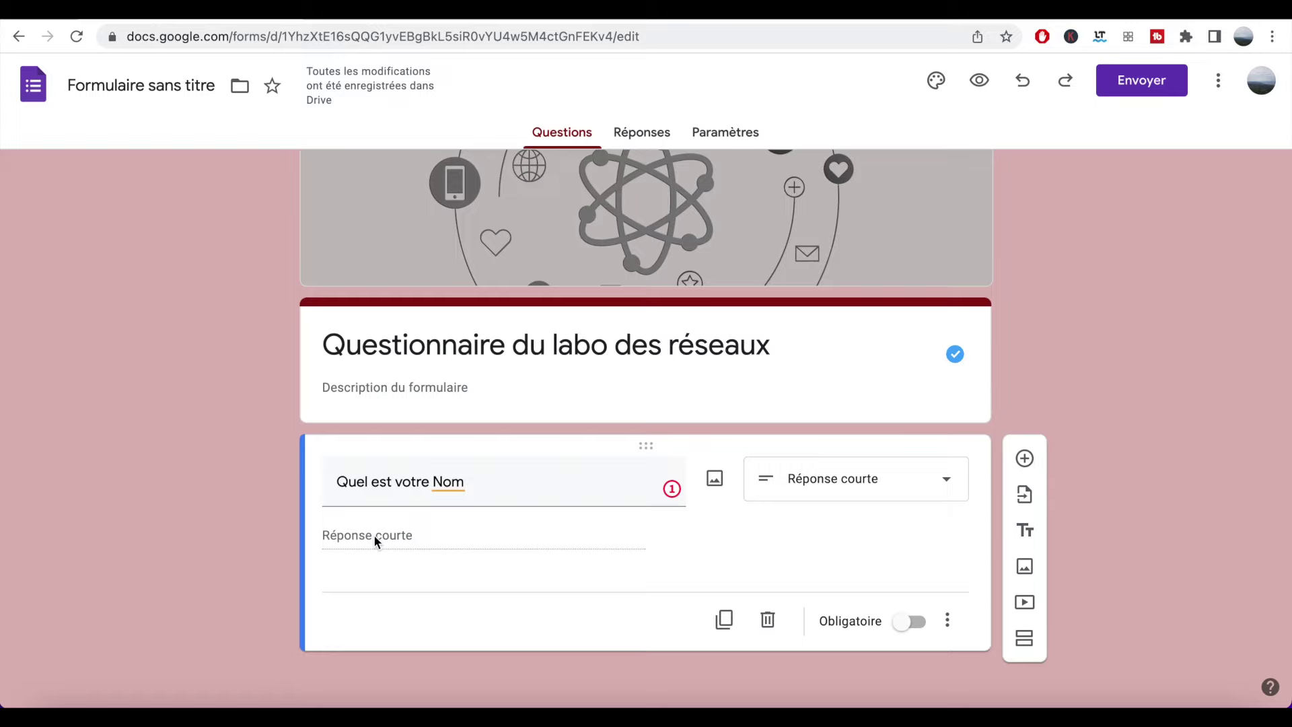
# - Look at the image import options for the name question, duplicate the question and delete the copy
pyautogui.click(716, 479)
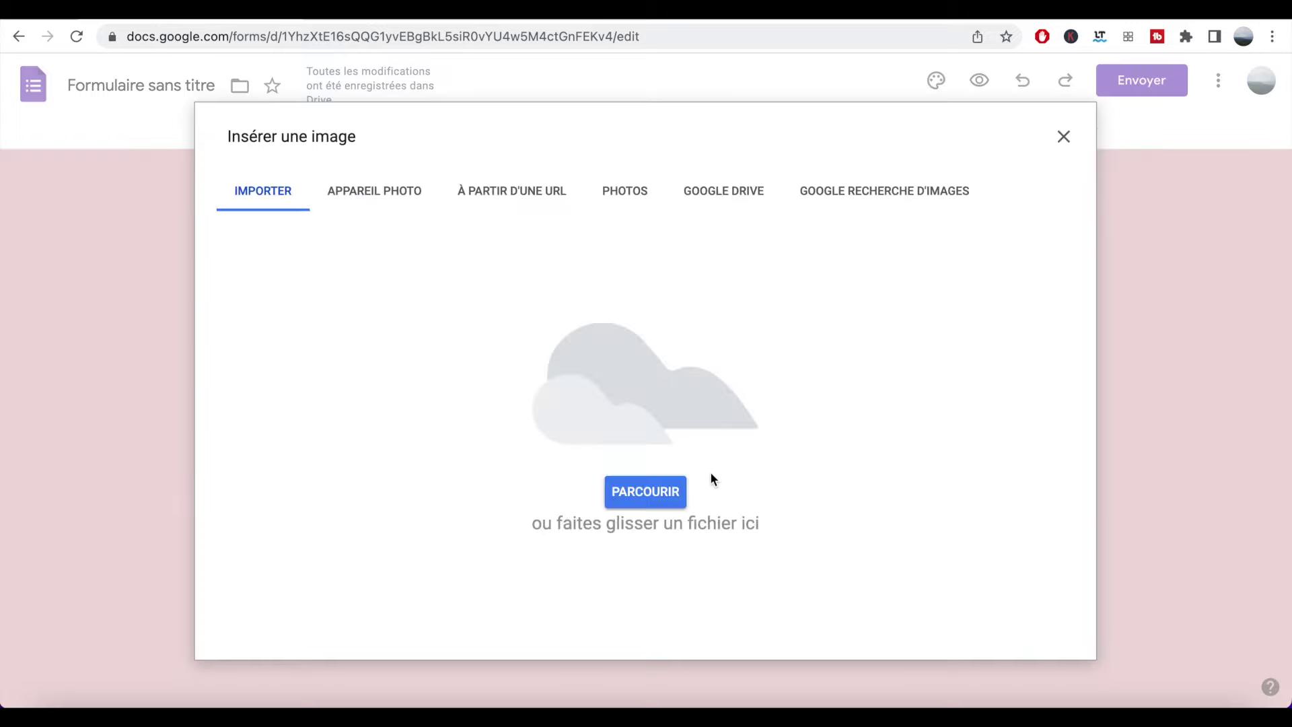
pyautogui.click(1062, 139)
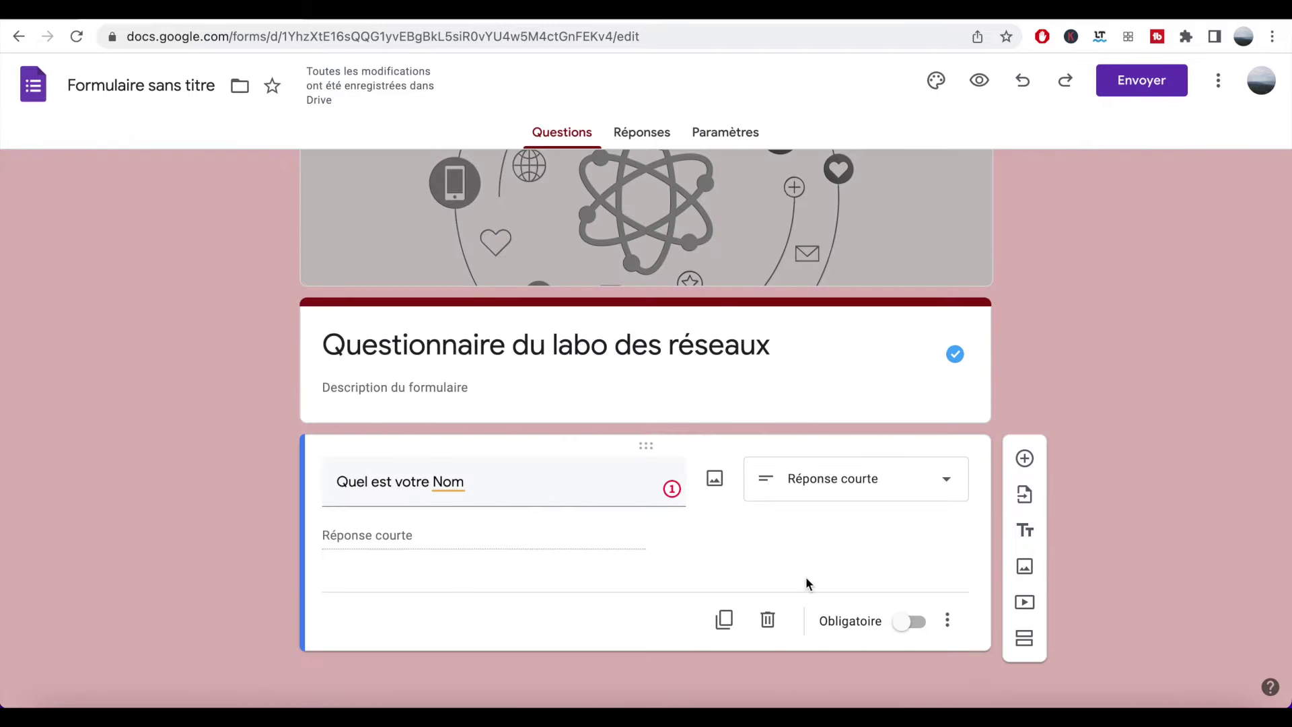
pyautogui.click(722, 620)
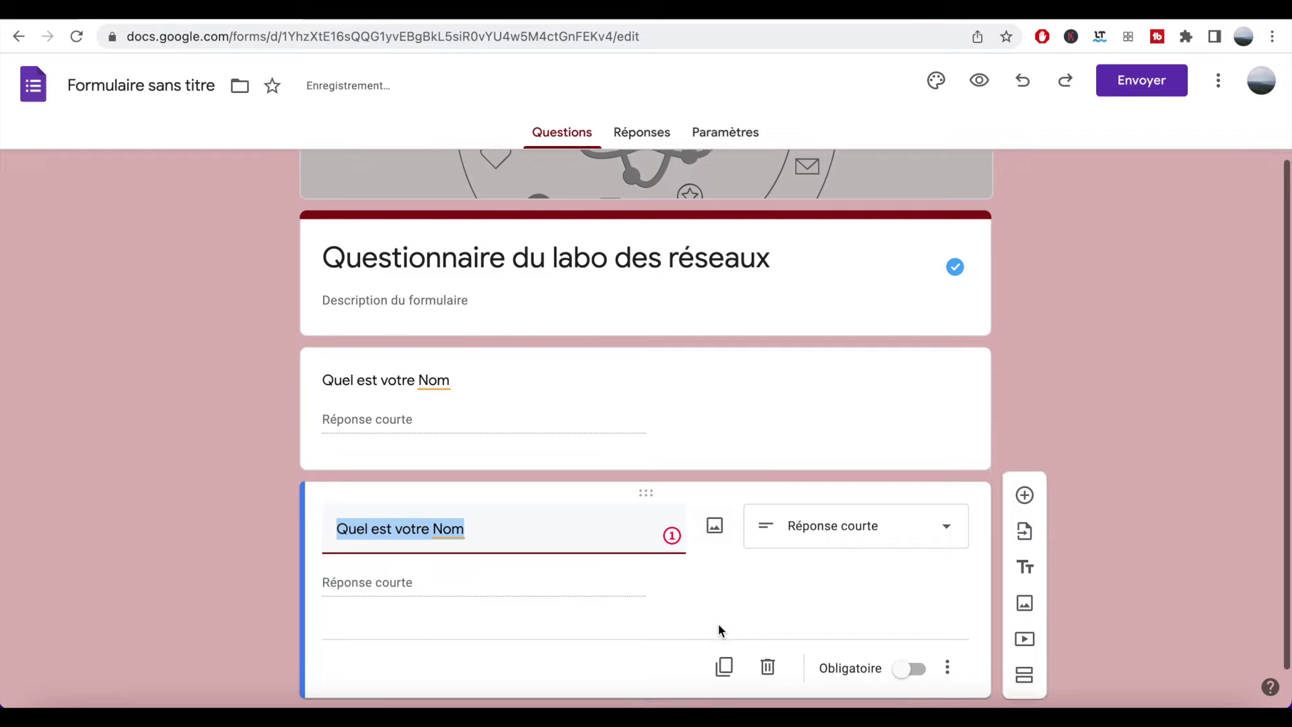
pyautogui.click(767, 666)
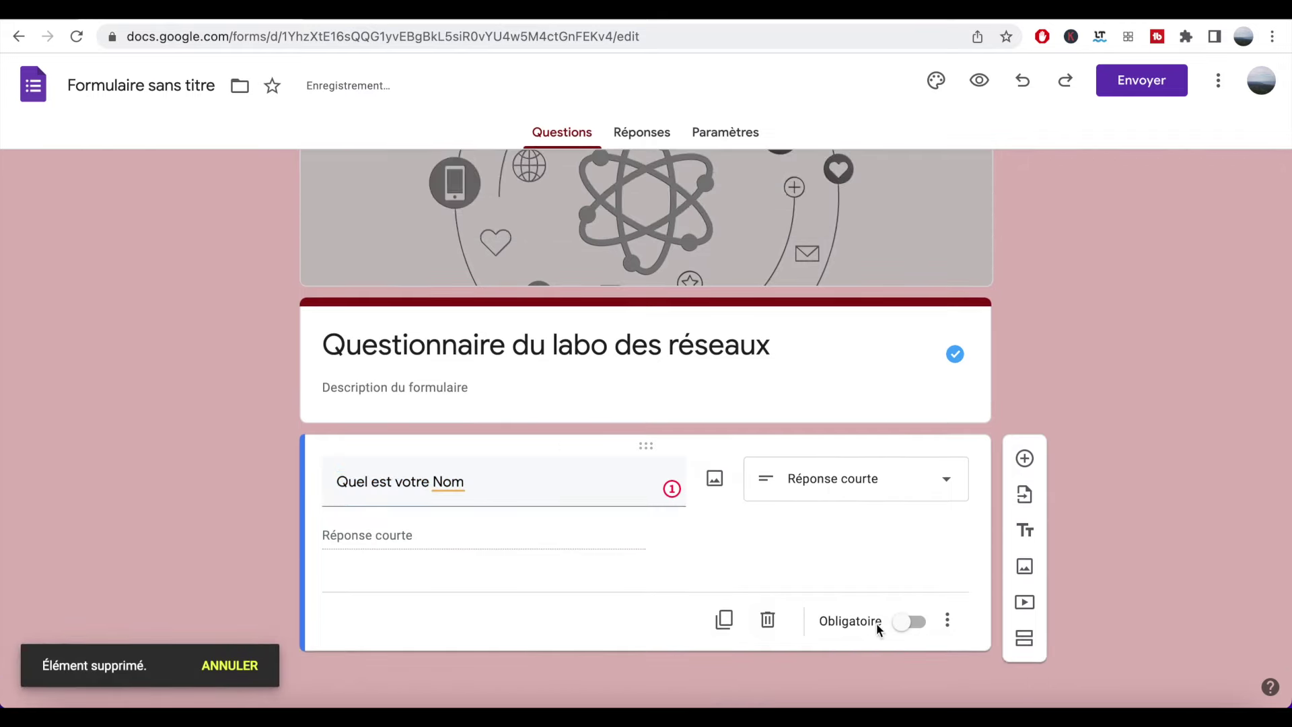
# - Make the "Quel est votre Nom" question required
pyautogui.click(910, 622)
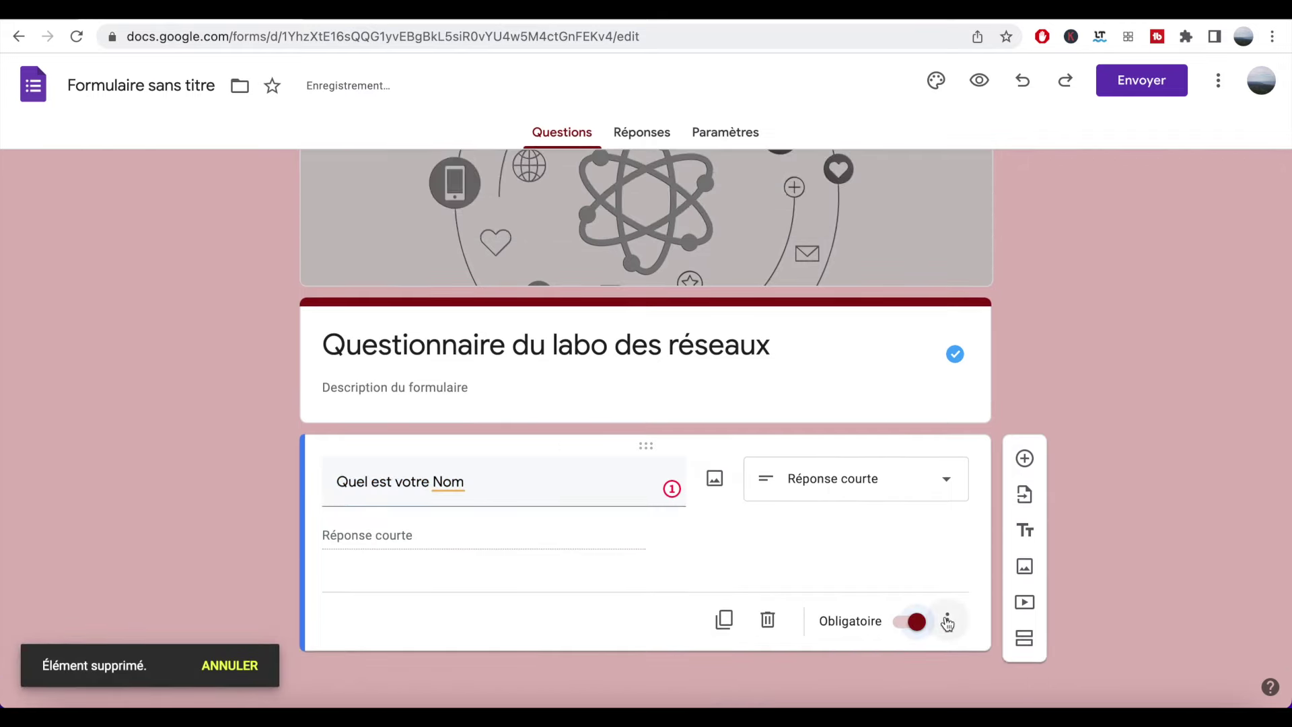
# - Show response validation on the name question and set the rule's type to Texte
pyautogui.click(947, 621)
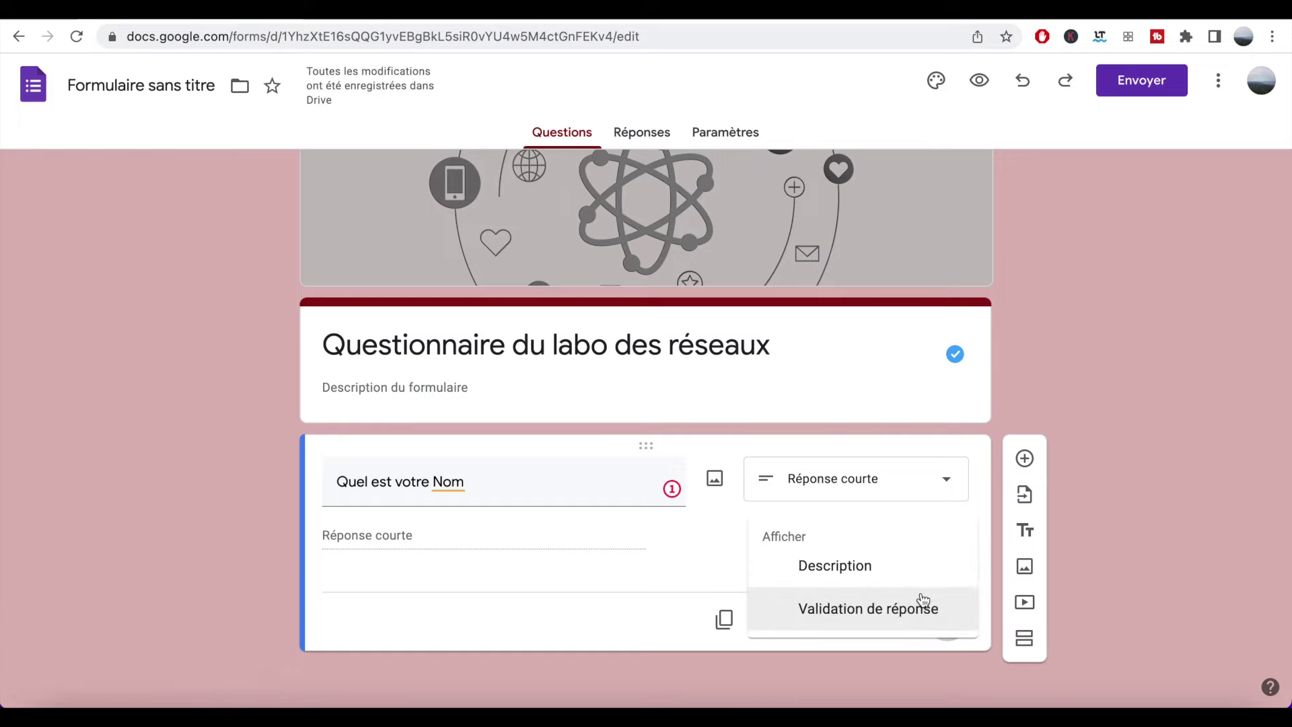
pyautogui.click(881, 567)
pyautogui.click(948, 623)
pyautogui.click(954, 630)
pyautogui.click(950, 613)
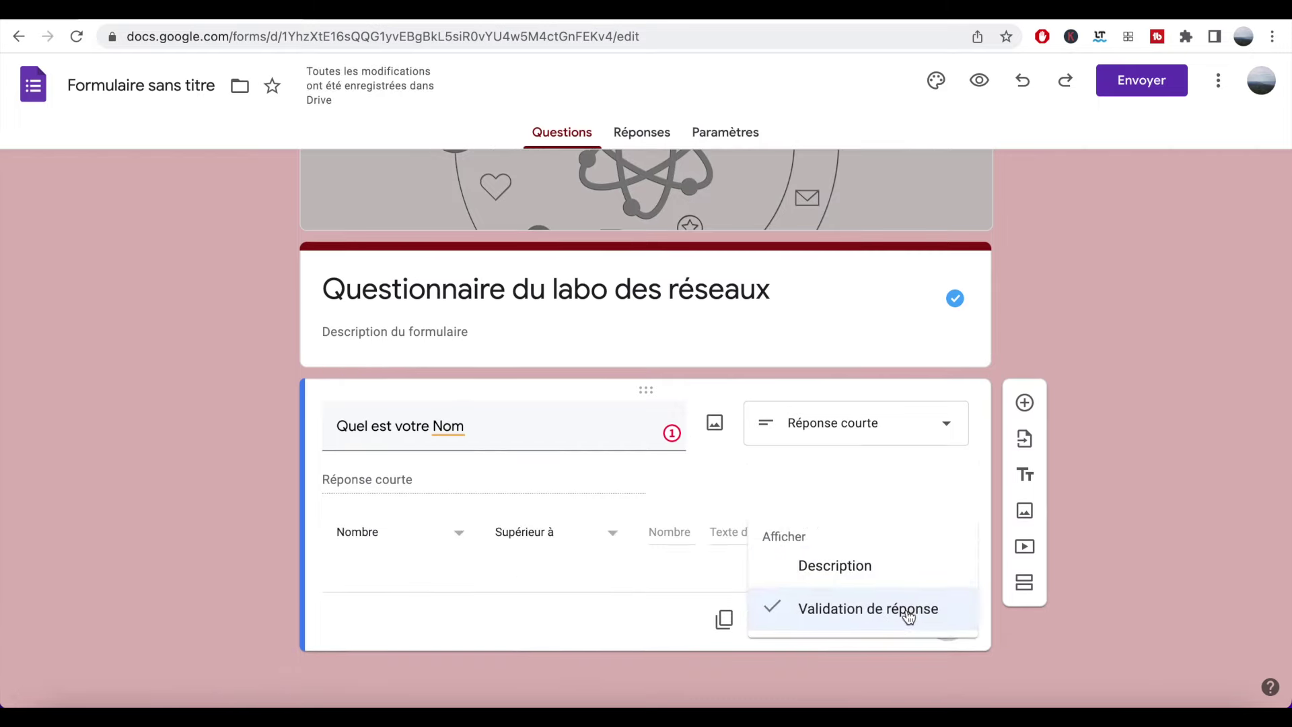
pyautogui.click(519, 569)
pyautogui.click(461, 537)
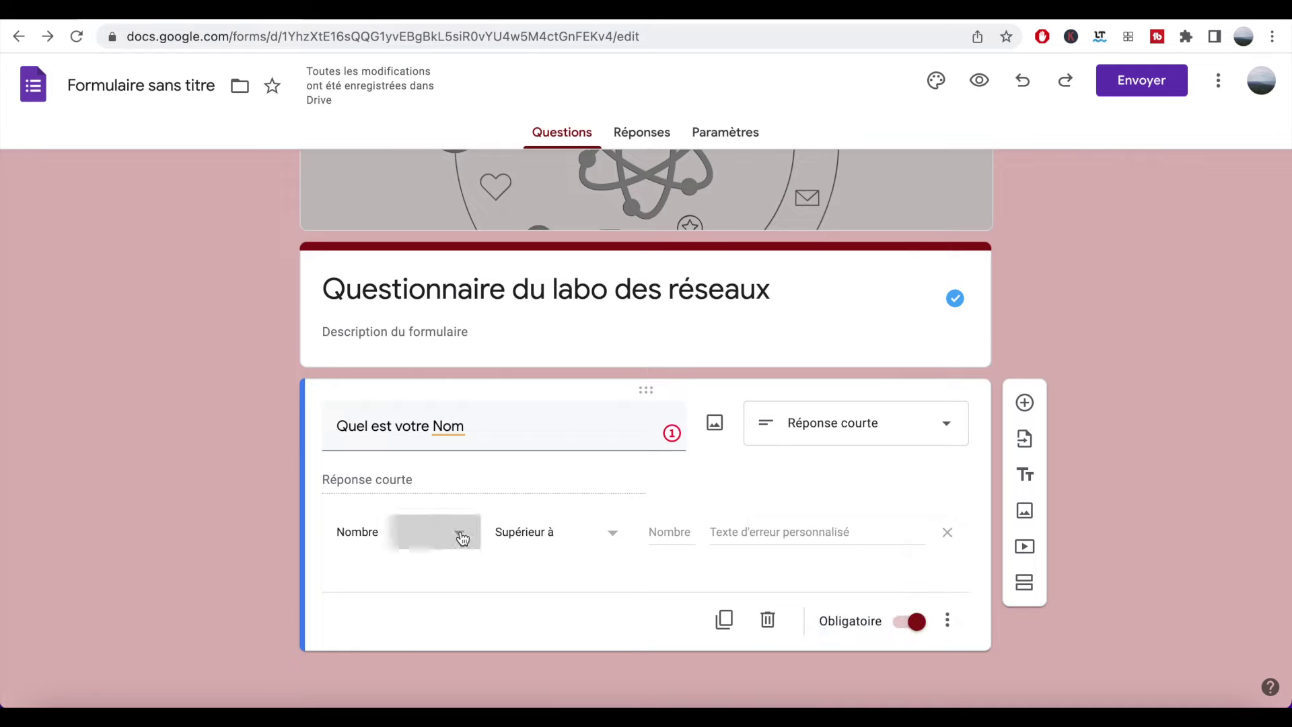
pyautogui.click(408, 586)
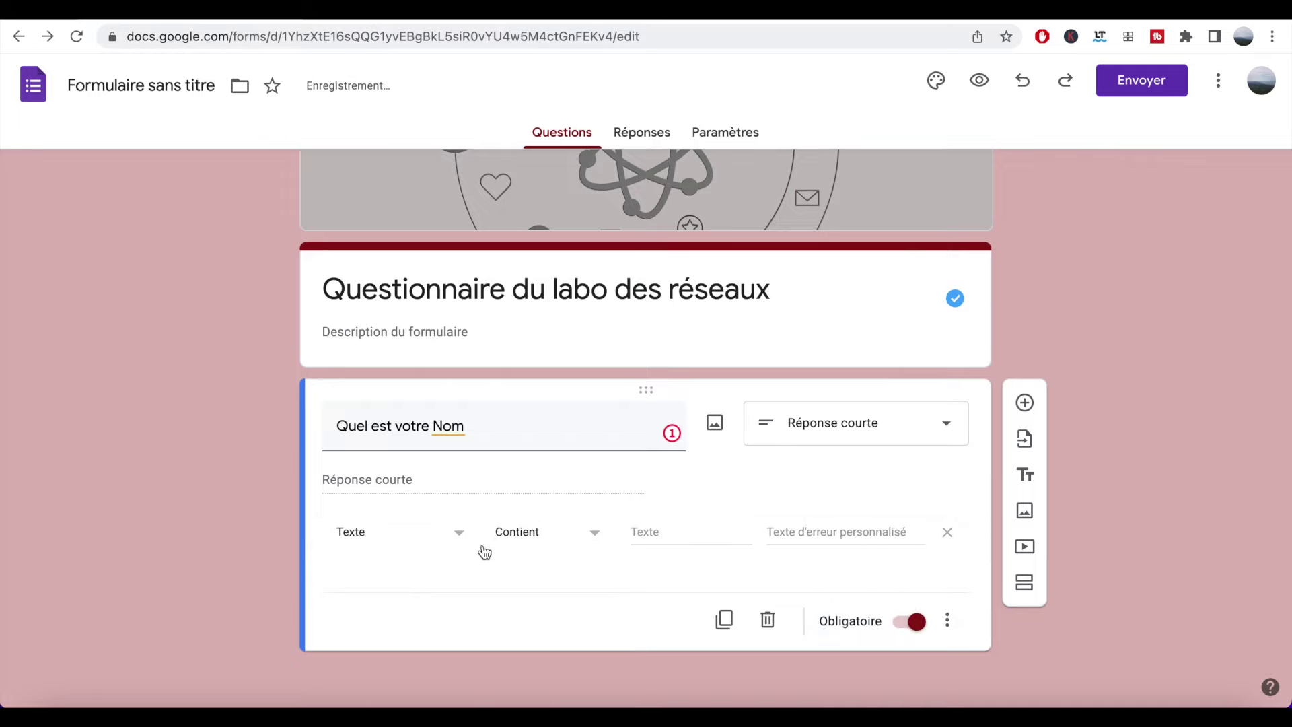
# - Enter a first name as the text the answer must contain, and remove the validation rule
pyautogui.click(676, 531)
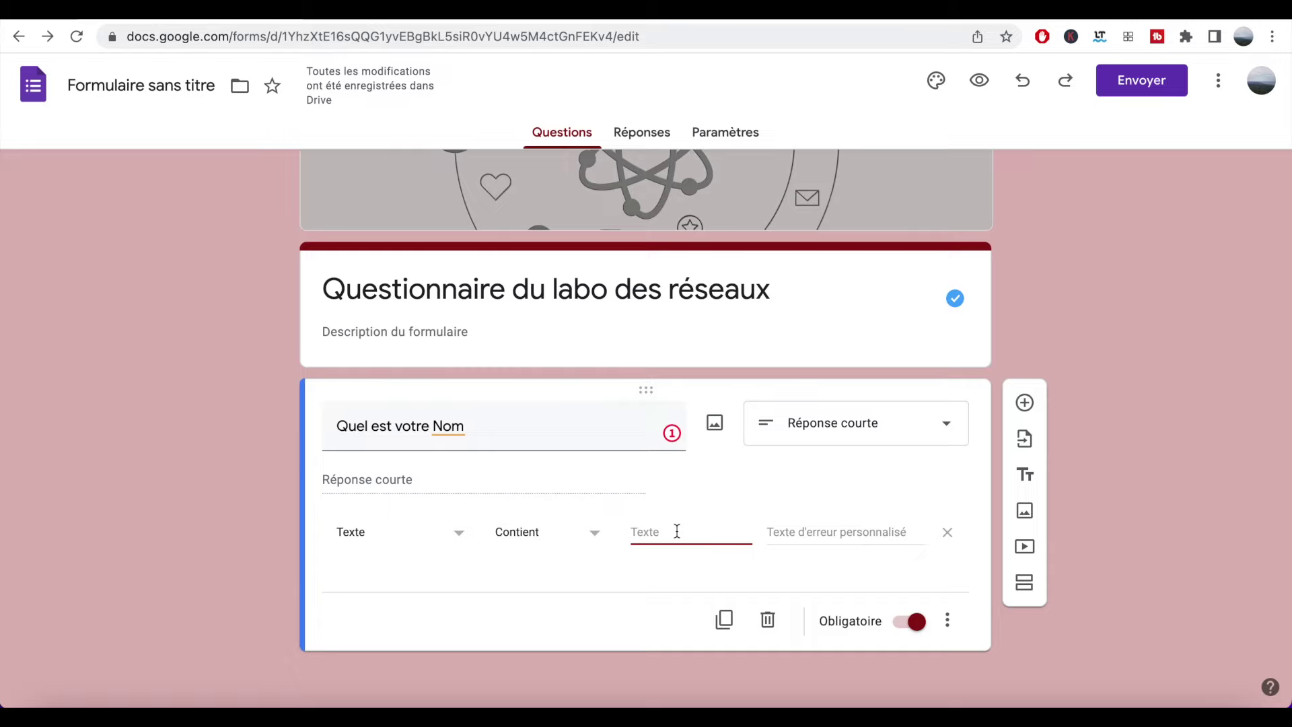
pyautogui.write('Marko')
pyautogui.click(369, 482)
pyautogui.click(947, 531)
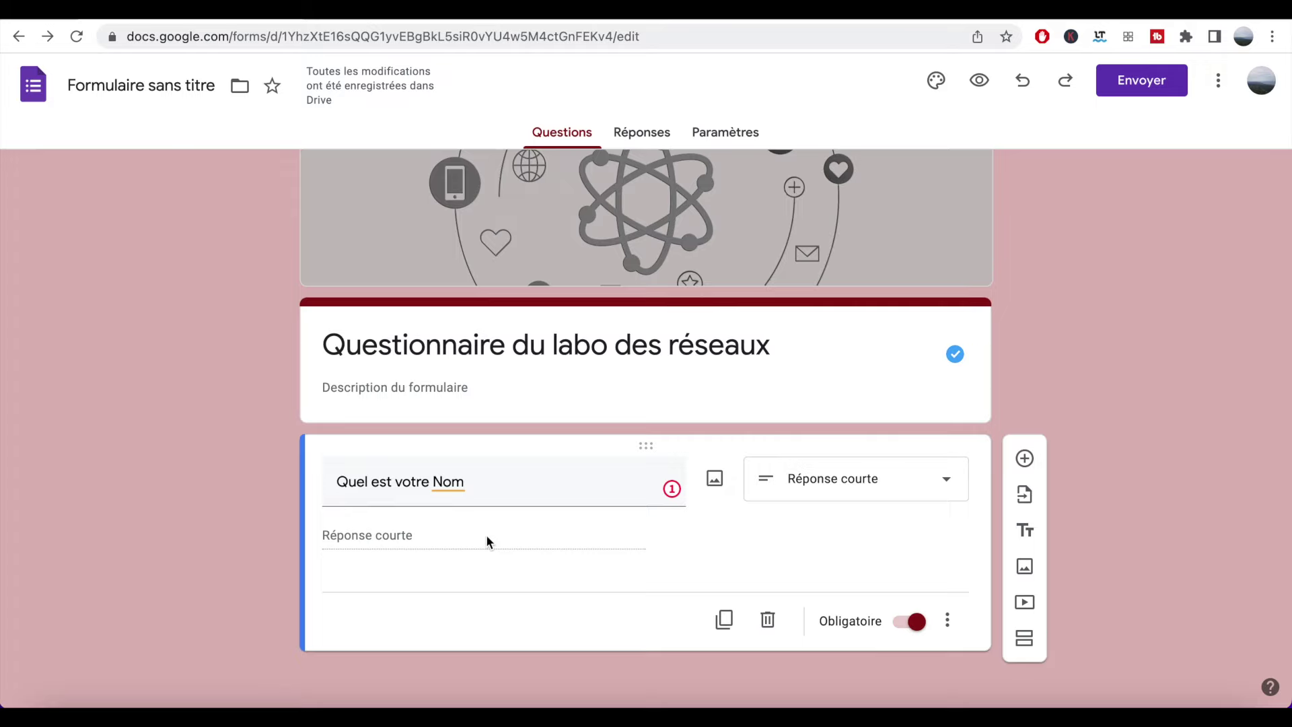
# - Preview the form, submit a test response with a first name, and return to the form editor
pyautogui.click(979, 82)
pyautogui.click(415, 456)
pyautogui.write('Marko')
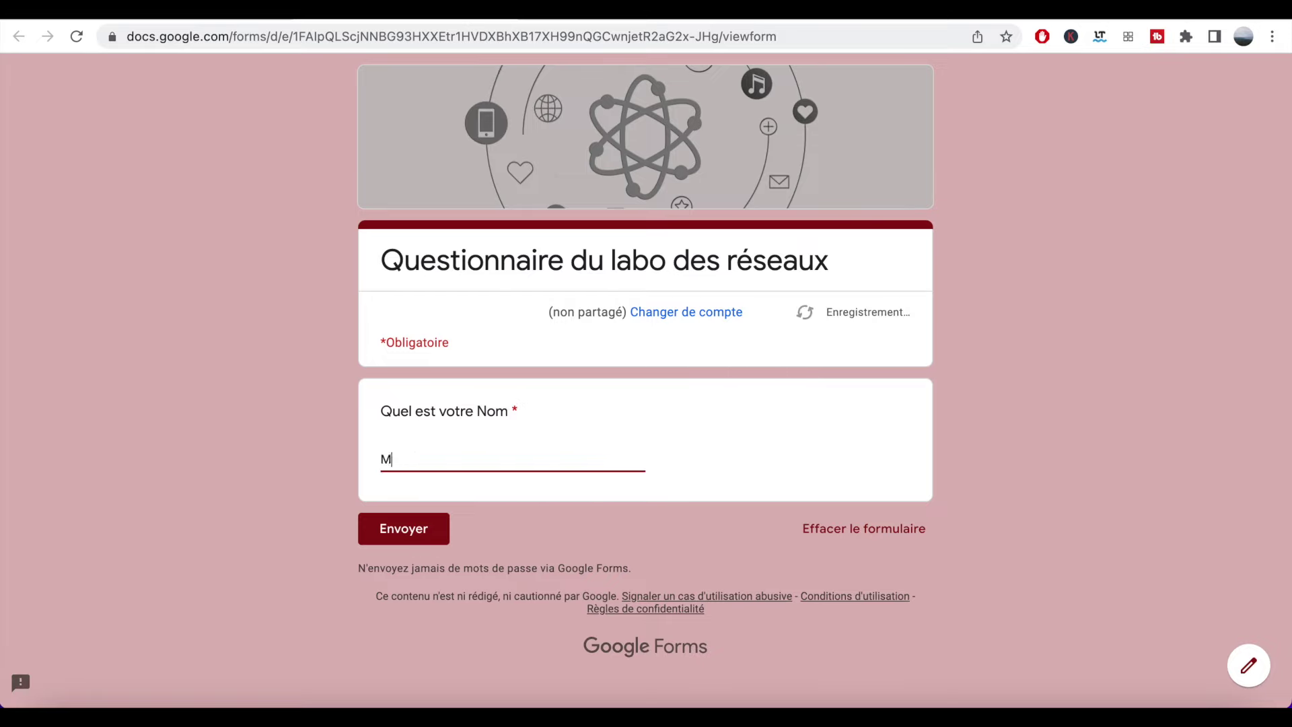
pyautogui.click(412, 527)
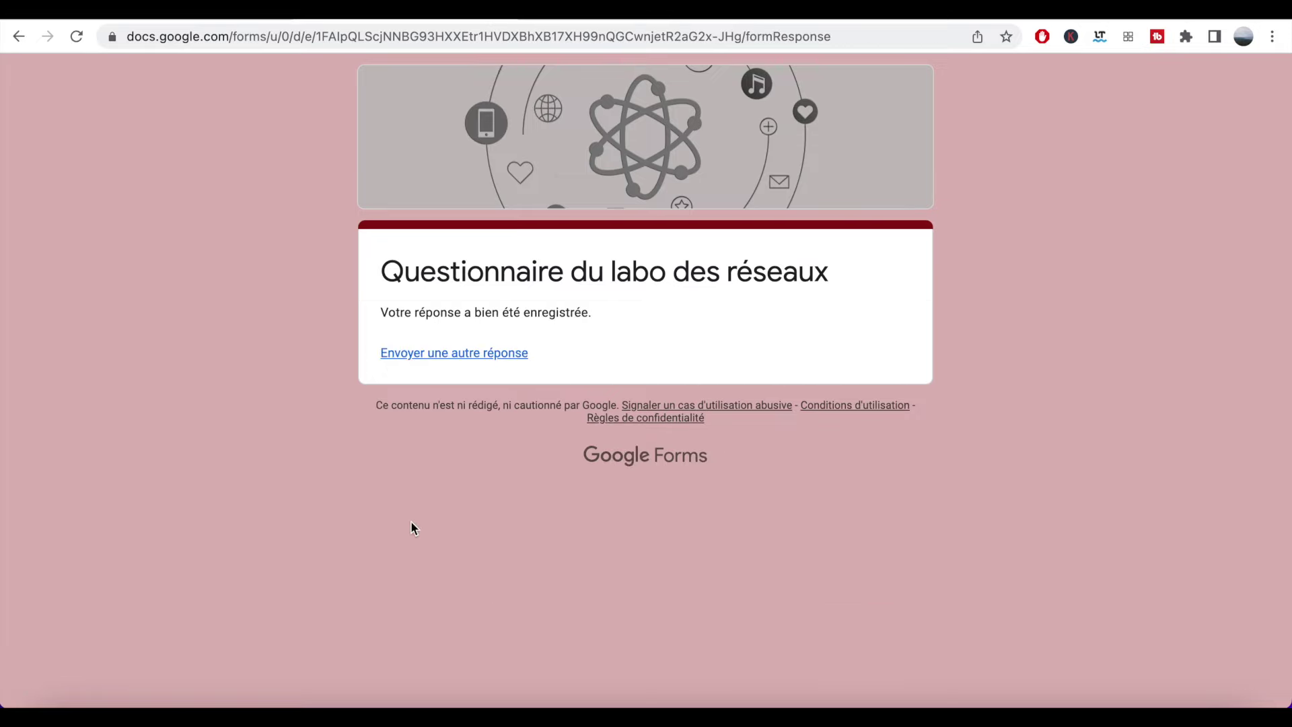
pyautogui.hotkey('ctrl', 'Tab')
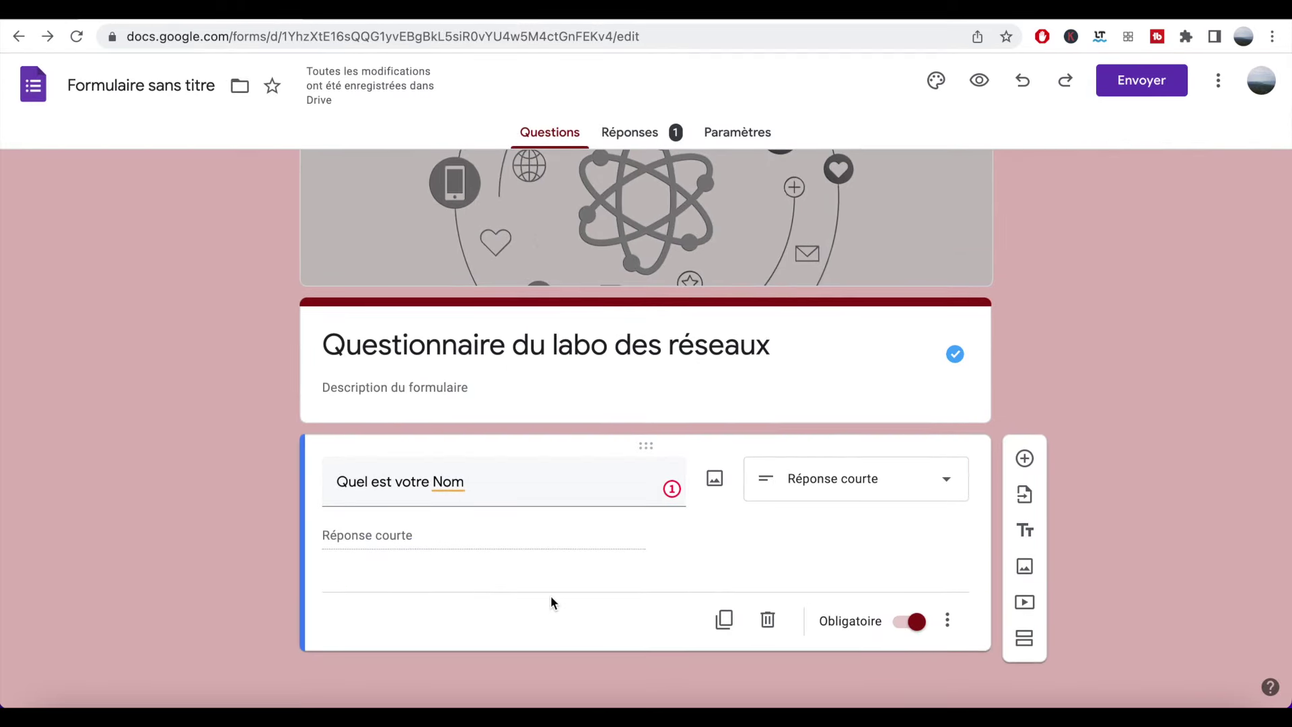
# - Add a new question below the name question
pyautogui.click(1025, 459)
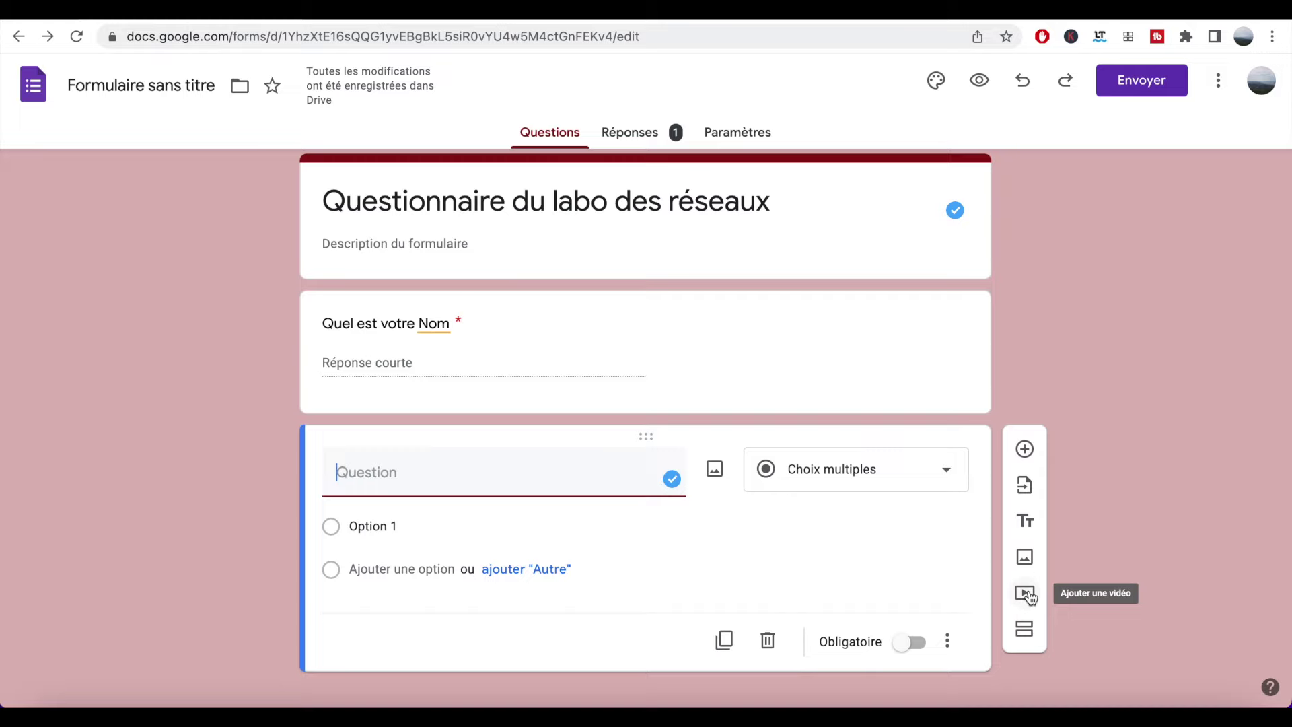
# - Add a section titled "Suite" after the questions and merge it with the section above
pyautogui.click(1025, 630)
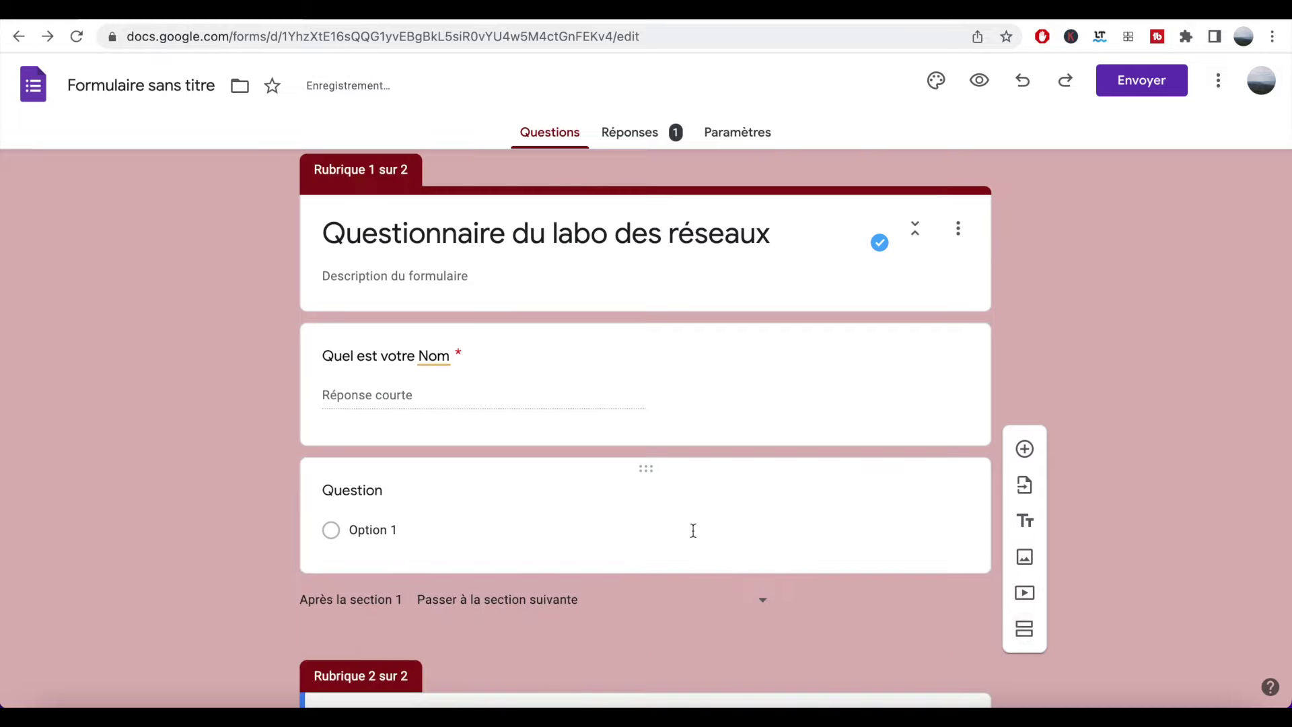
pyautogui.scroll(1, 692, 531)
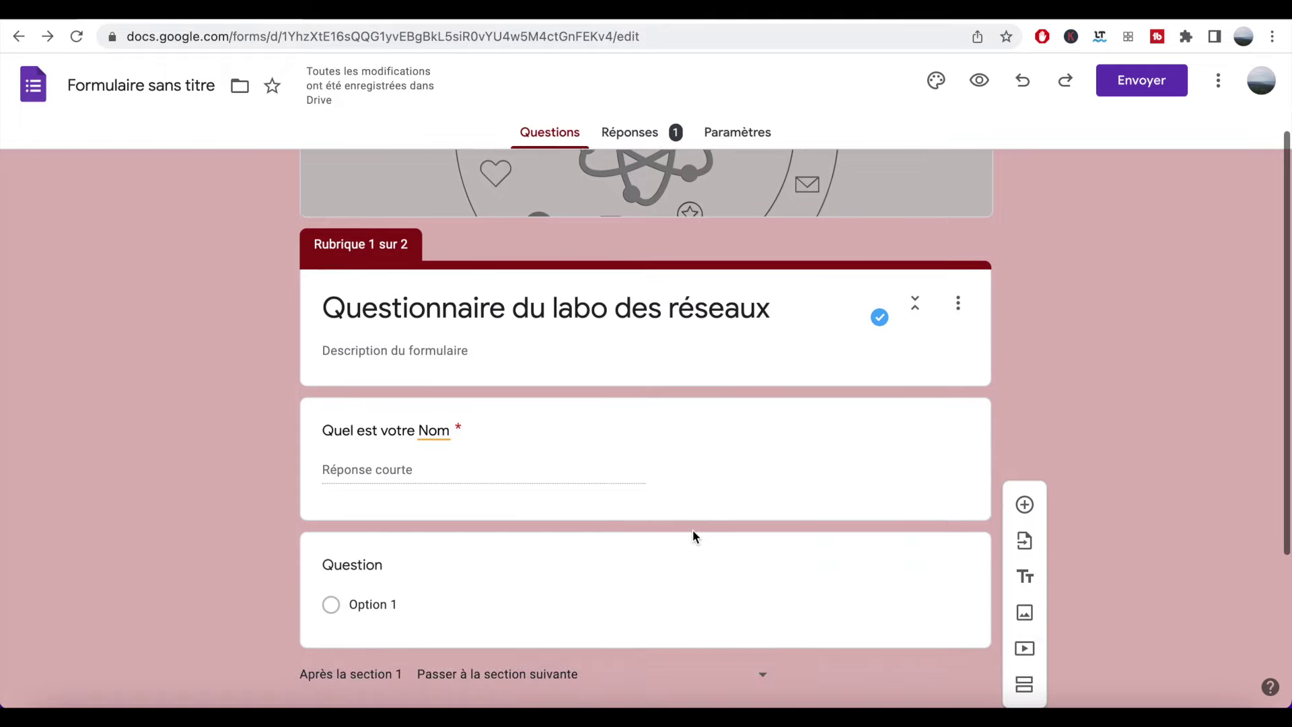
pyautogui.scroll(-3, 378, 245)
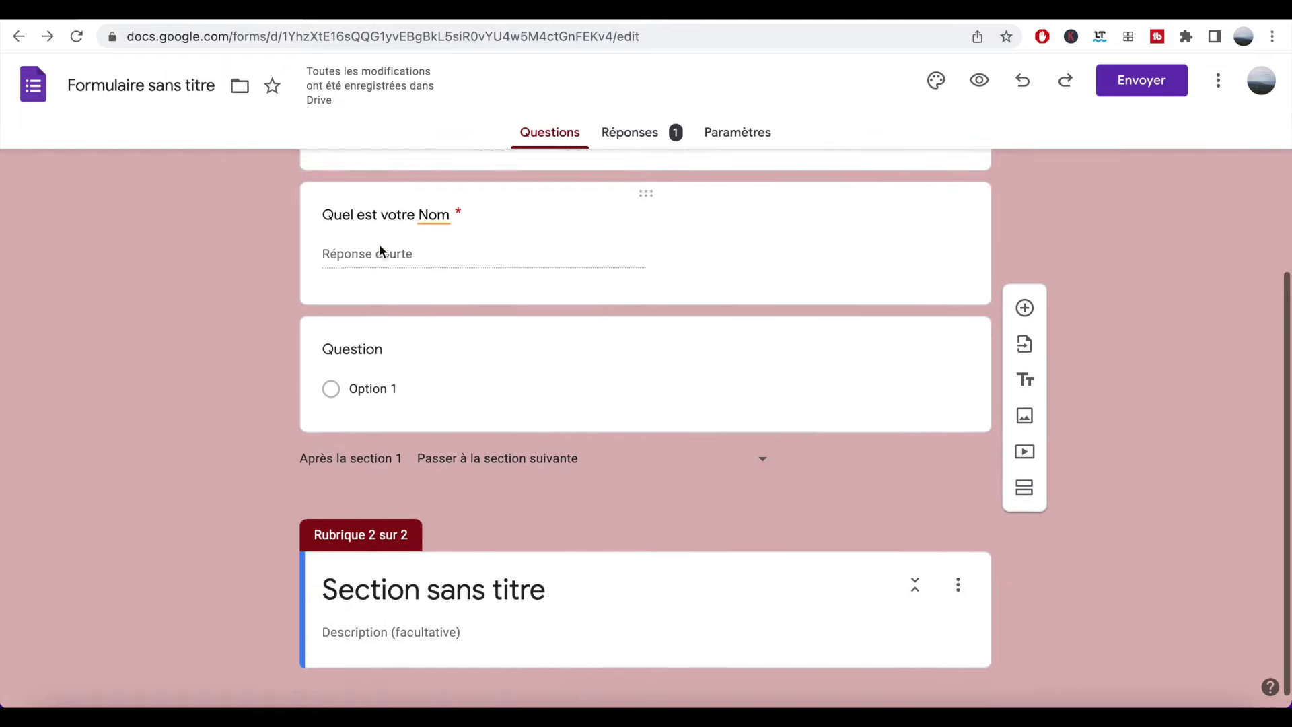
pyautogui.click(442, 573)
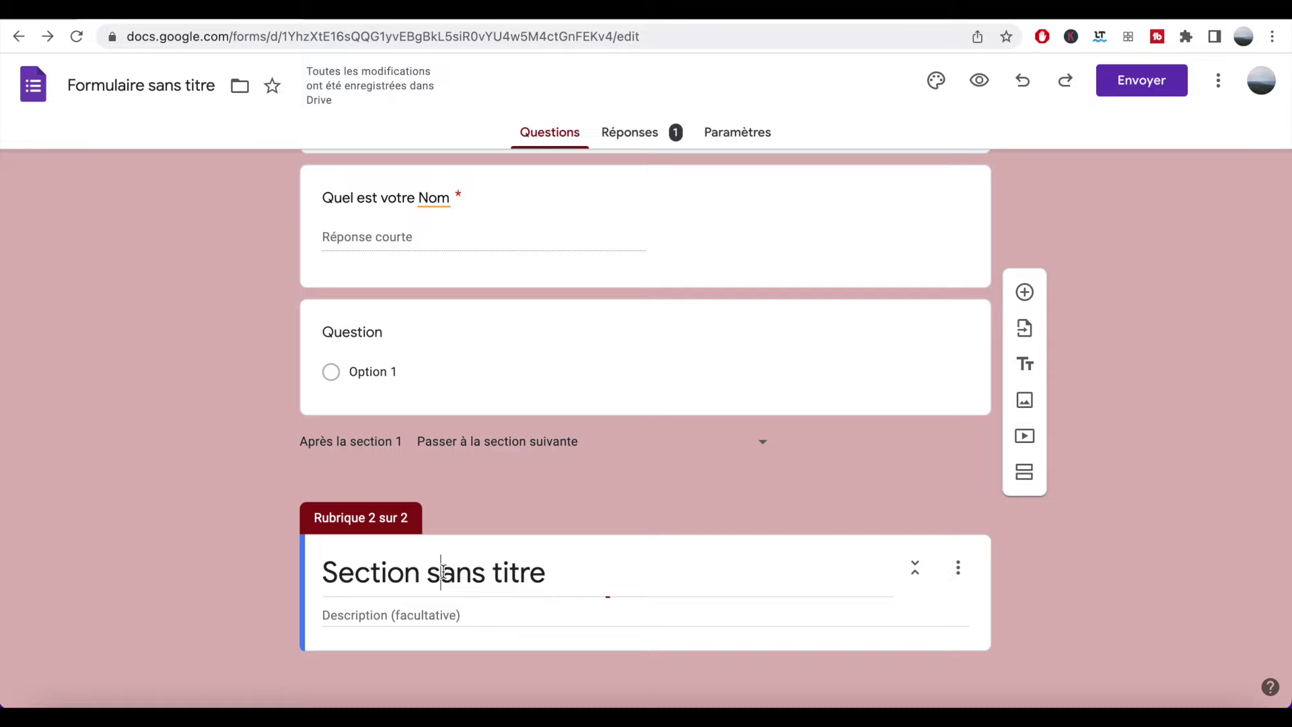
pyautogui.tripleClick(557, 574)
pyautogui.write('Suite')
pyautogui.click(666, 518)
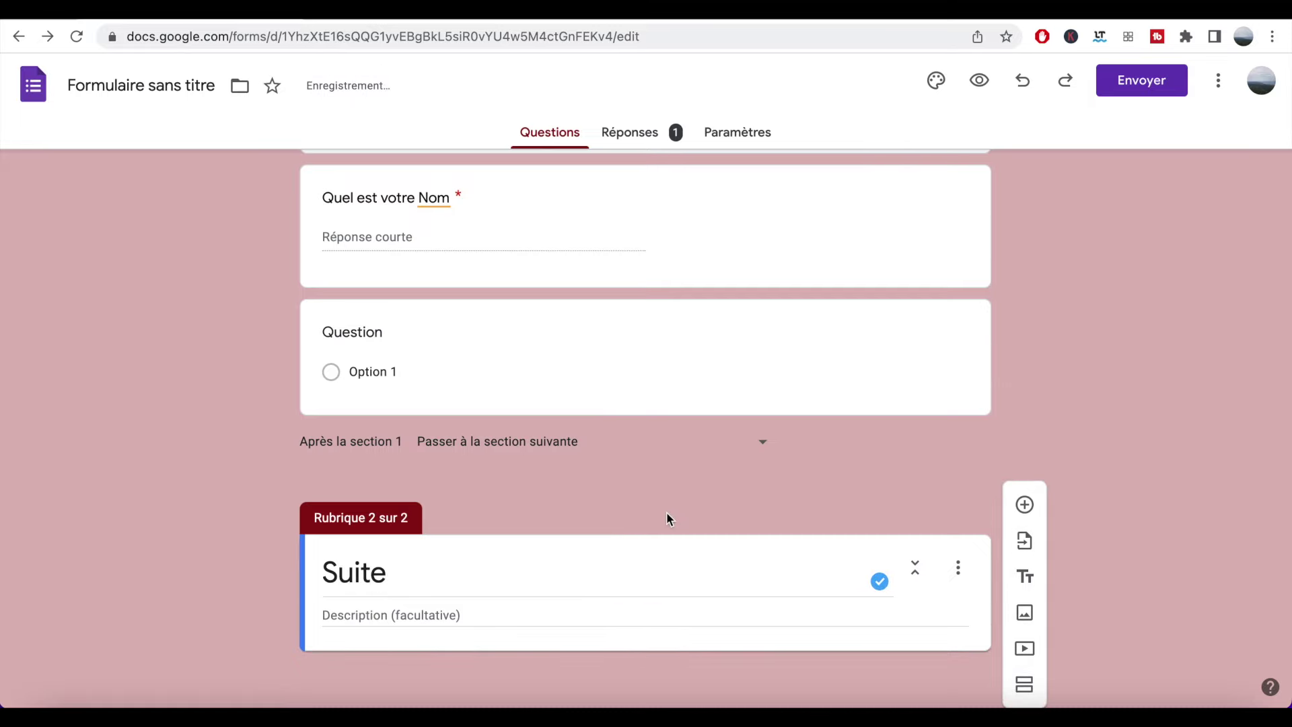
pyautogui.click(958, 570)
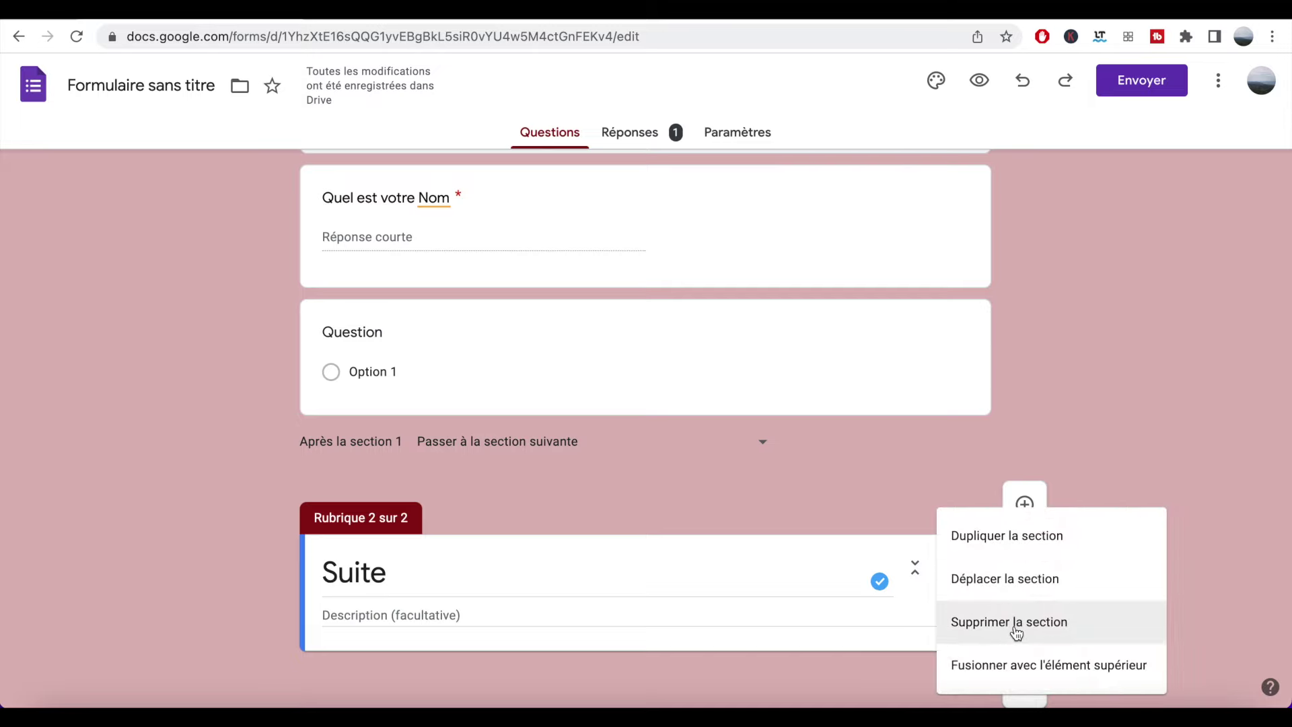
pyautogui.click(1025, 667)
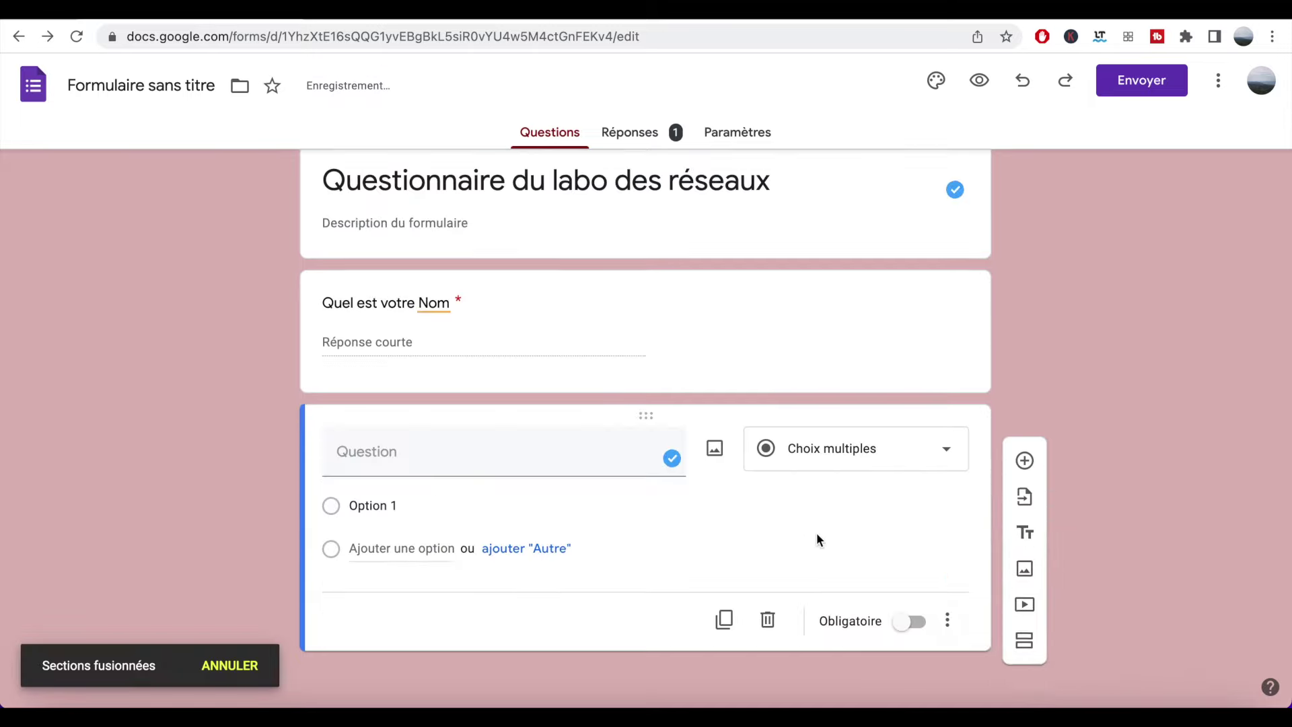
# - Add an untitled second section after the questions and delete it
pyautogui.scroll(2, 817, 531)
pyautogui.scroll(-1, 848, 359)
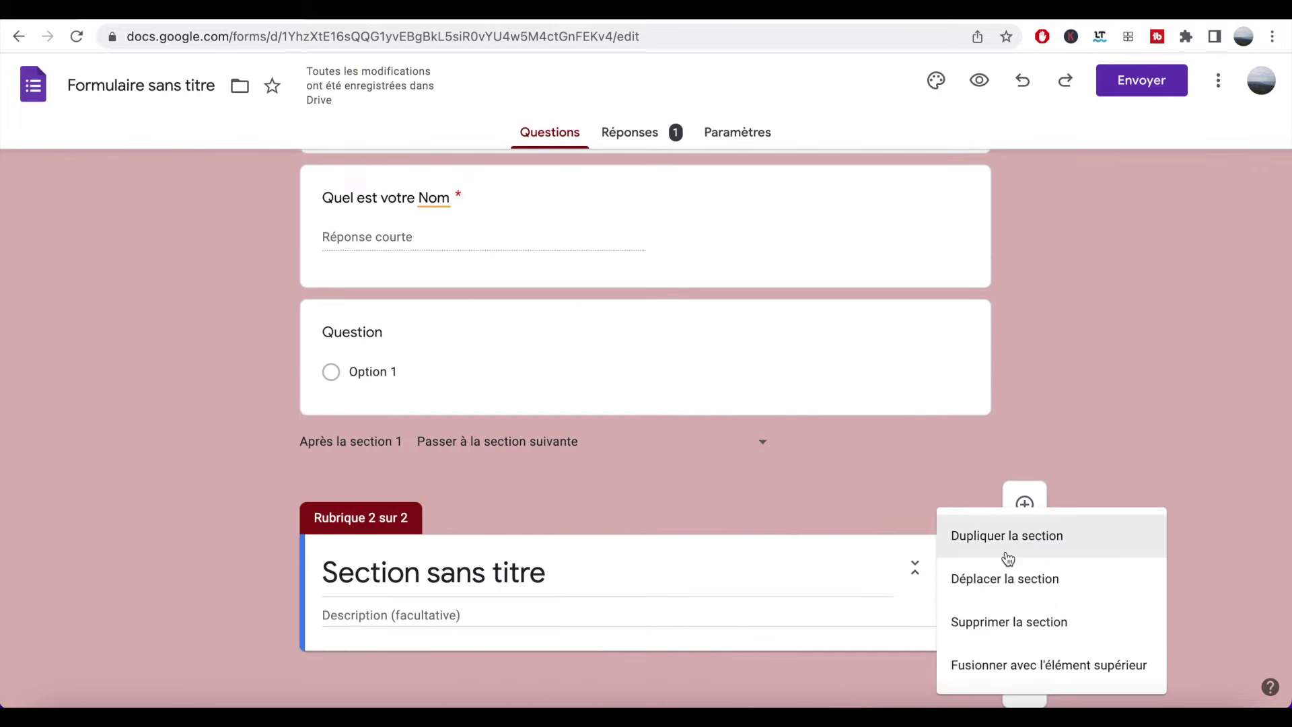
pyautogui.click(1020, 639)
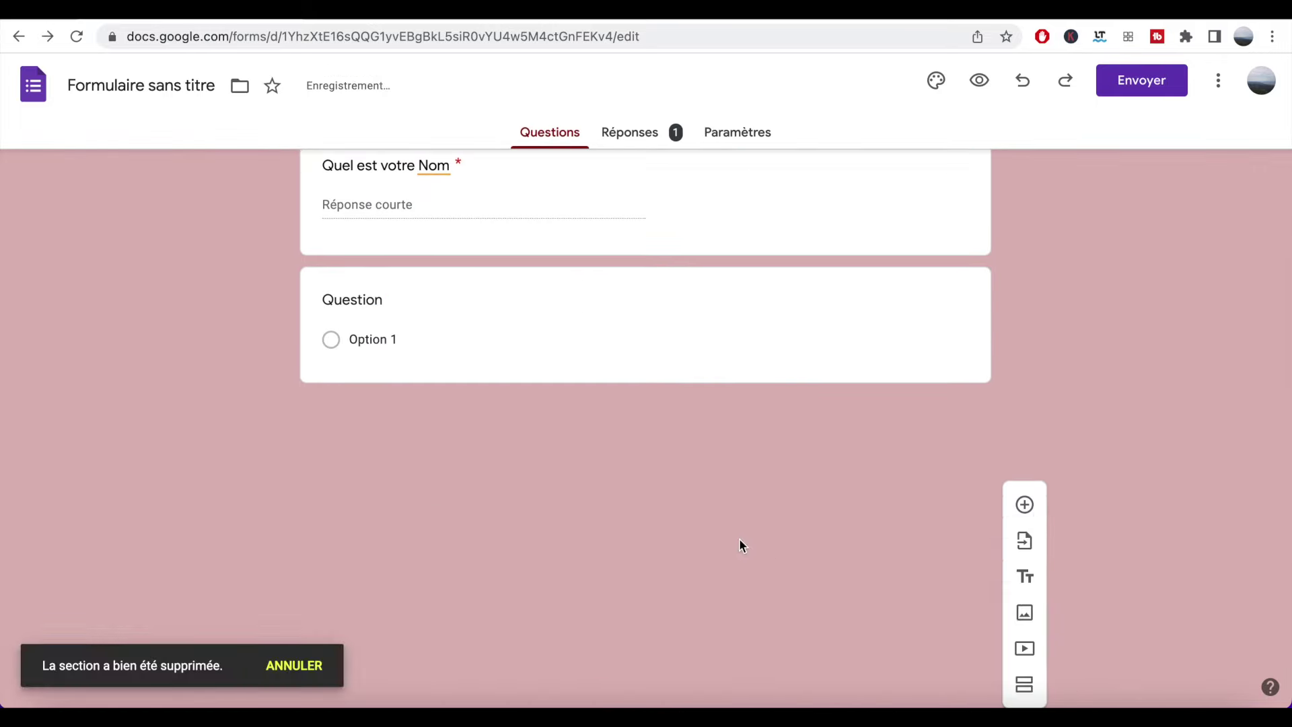
pyautogui.click(740, 539)
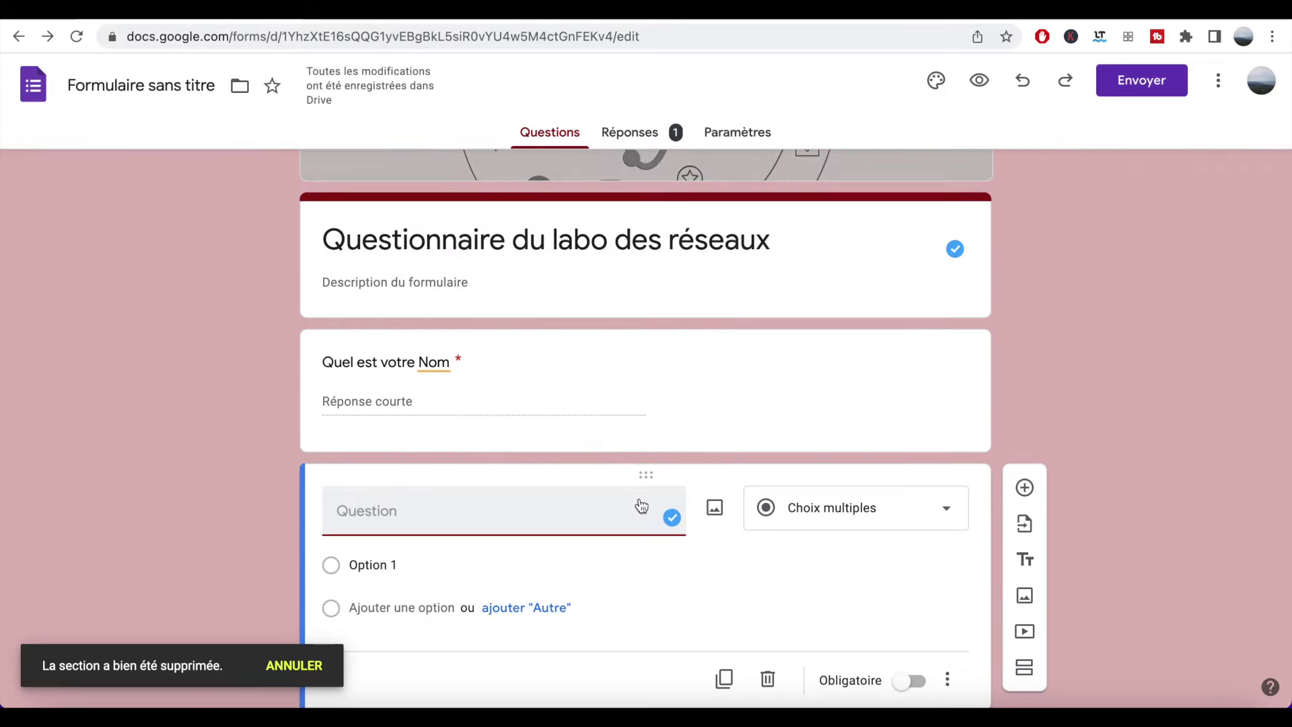
# - Change the blank question to the Paragraph type and title it "Que pensez-vous de cette vidéo"
pyautogui.click(862, 518)
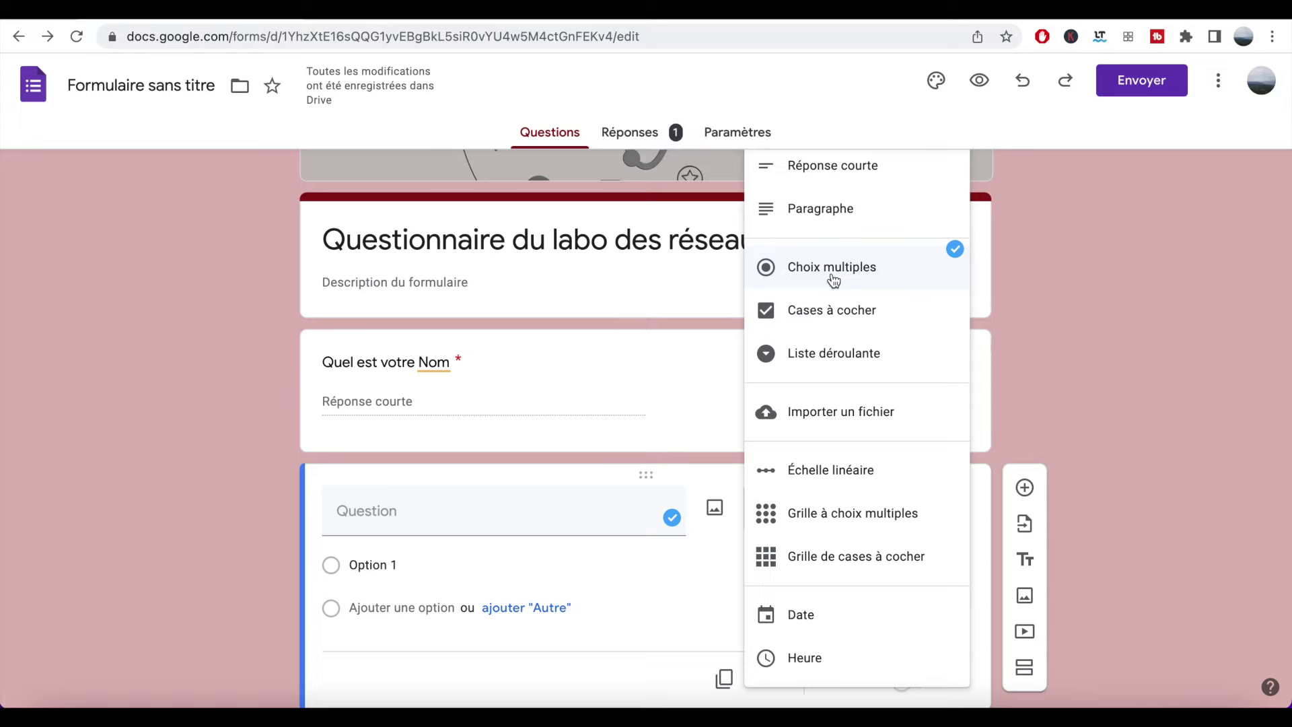
pyautogui.click(822, 210)
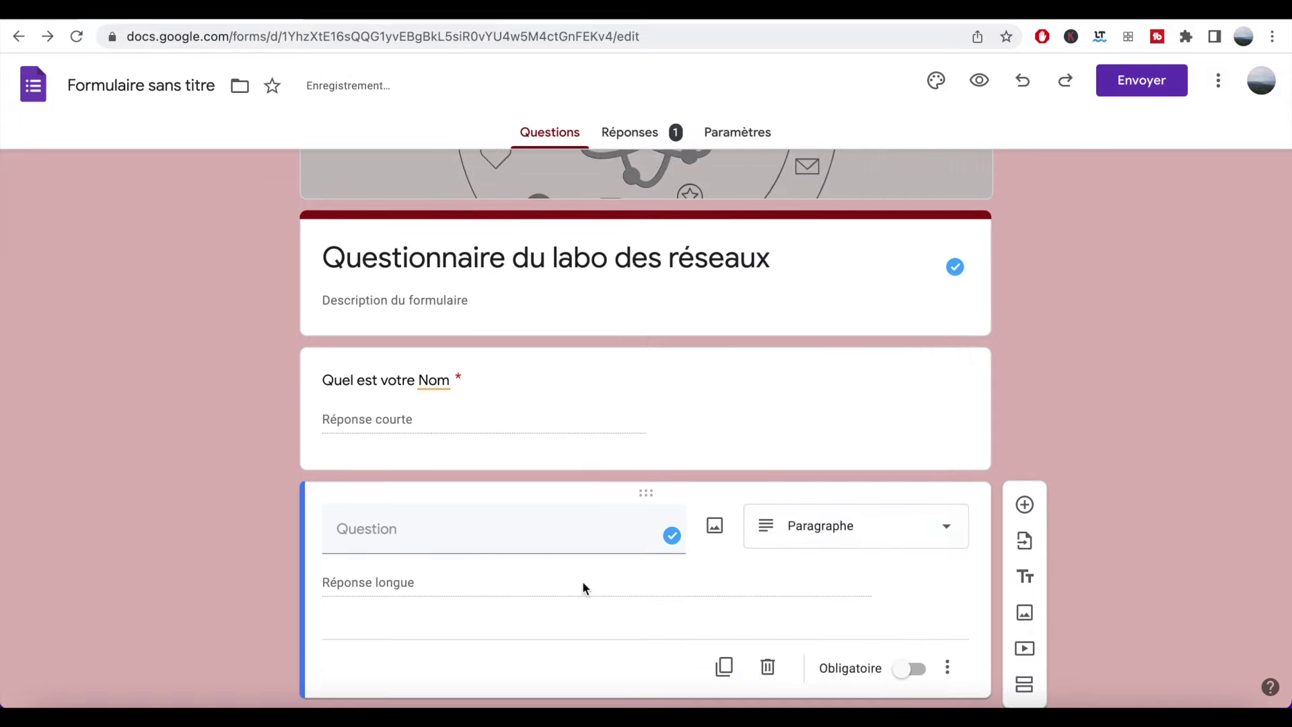
pyautogui.click(401, 502)
pyautogui.write('Q')
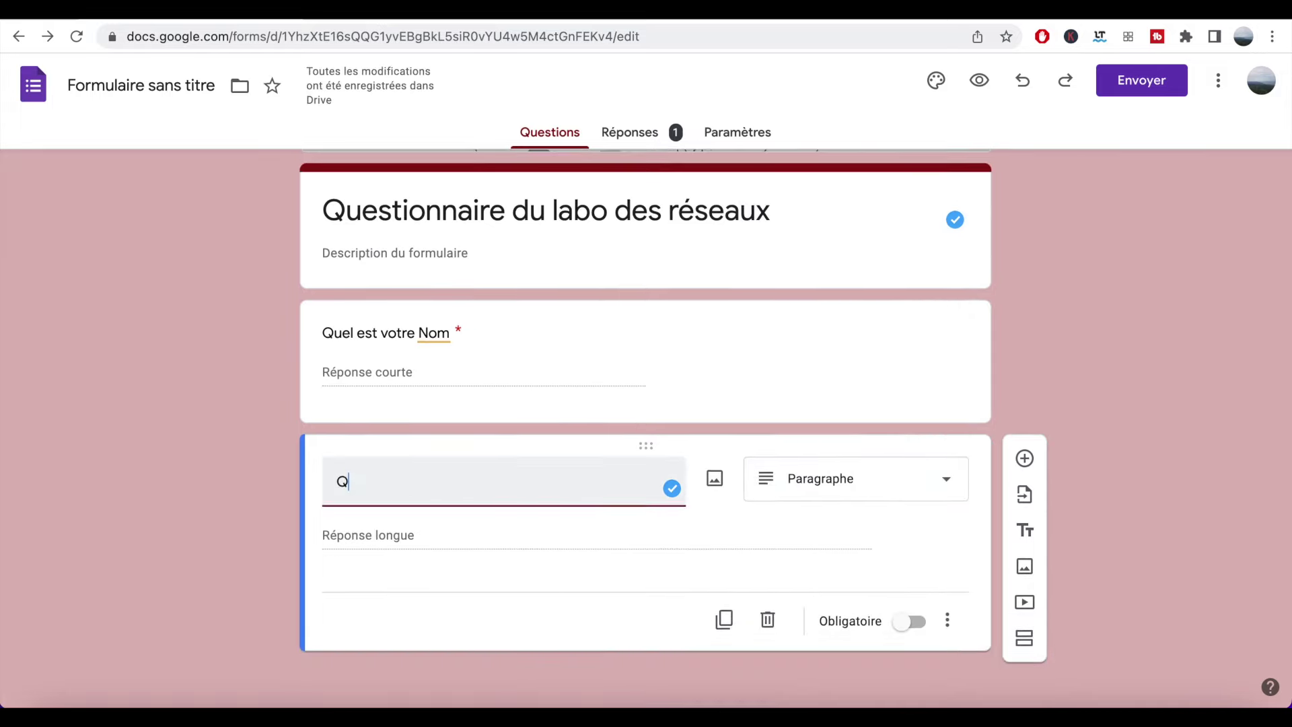
pyautogui.write('ue pensez vous de cette vidéo')
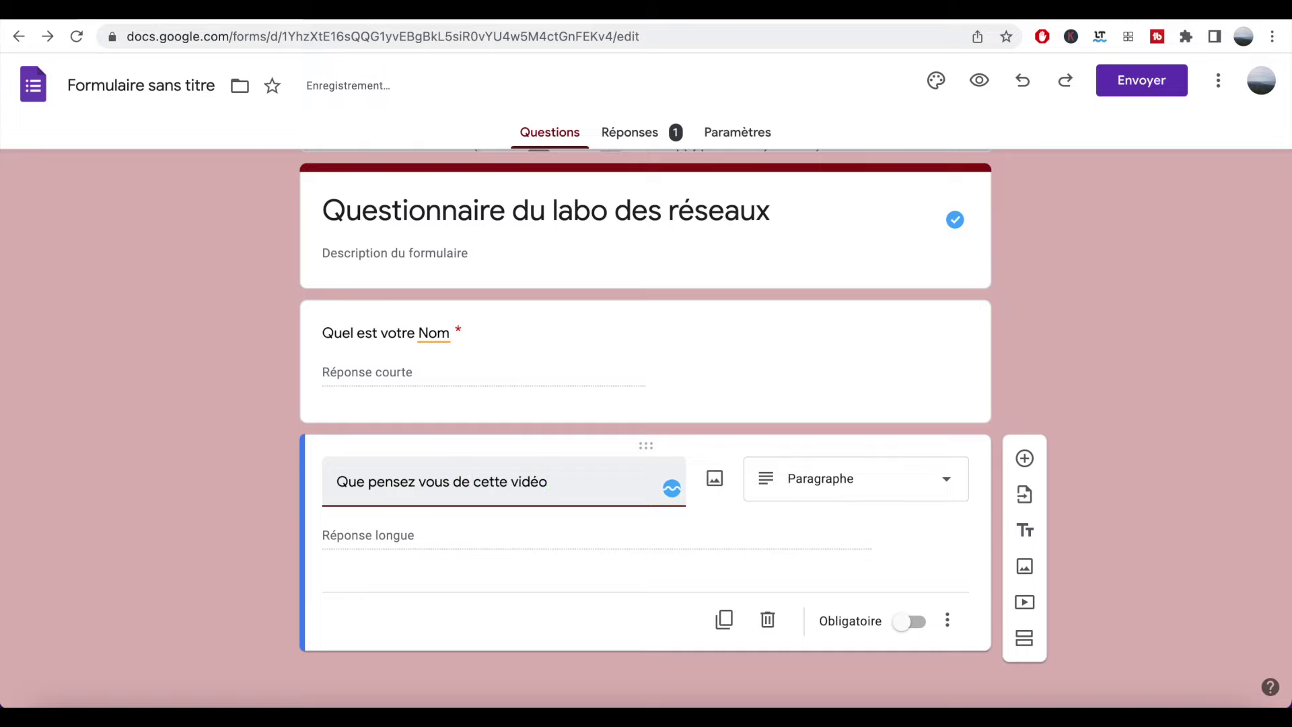
pyautogui.click(632, 586)
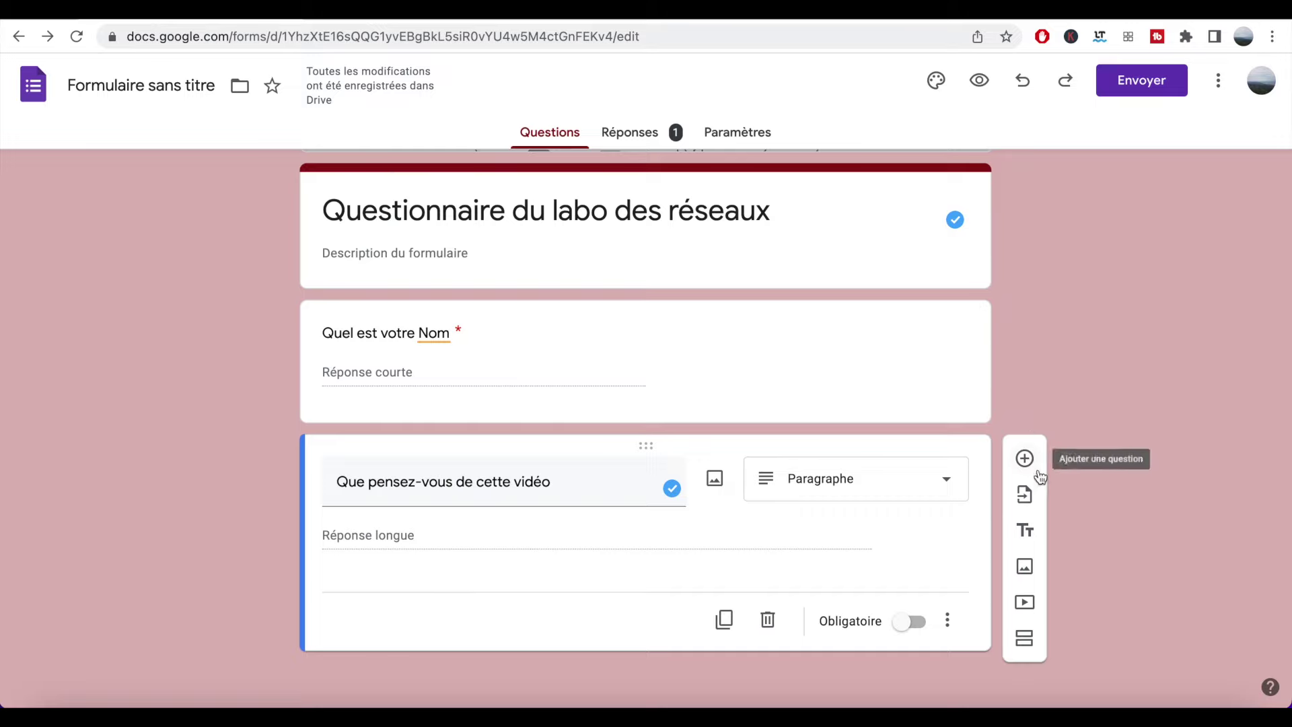
# - Search YouTube for "labo des réseaux" and insert the video "Comment activer le Bluetooth sur Mac" into the form
pyautogui.click(1027, 604)
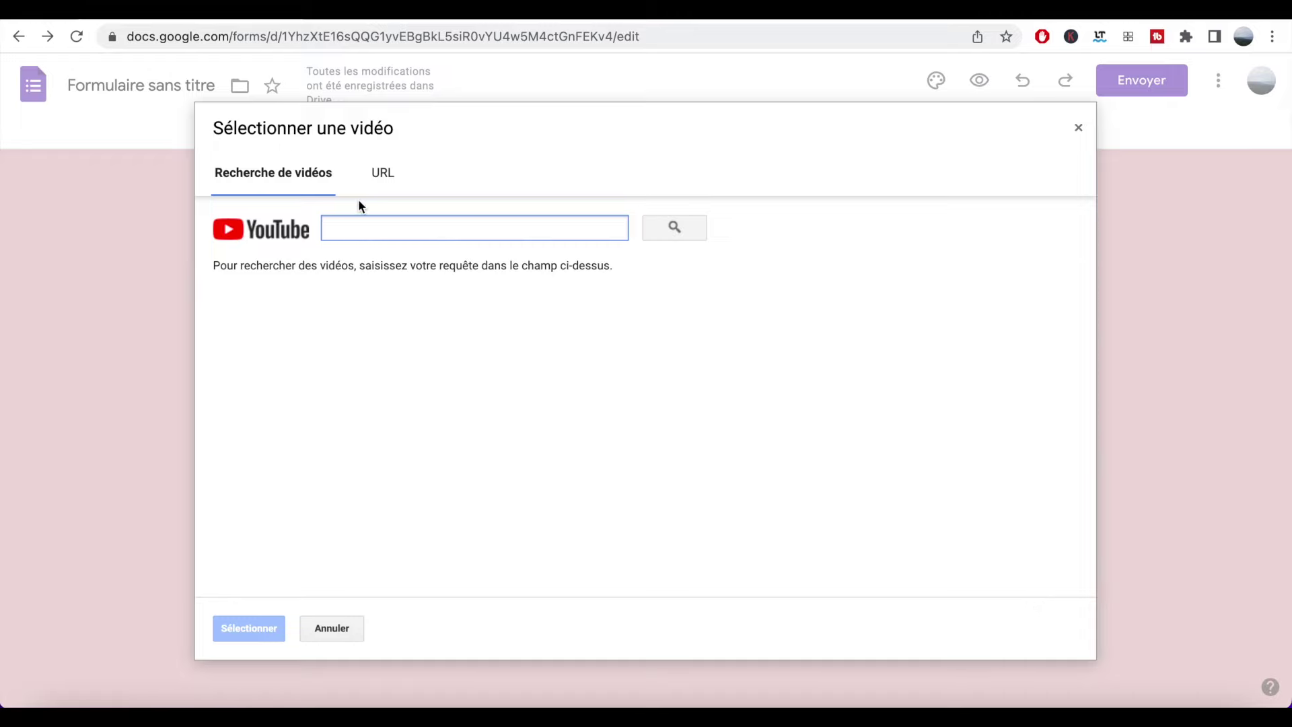
pyautogui.click(382, 173)
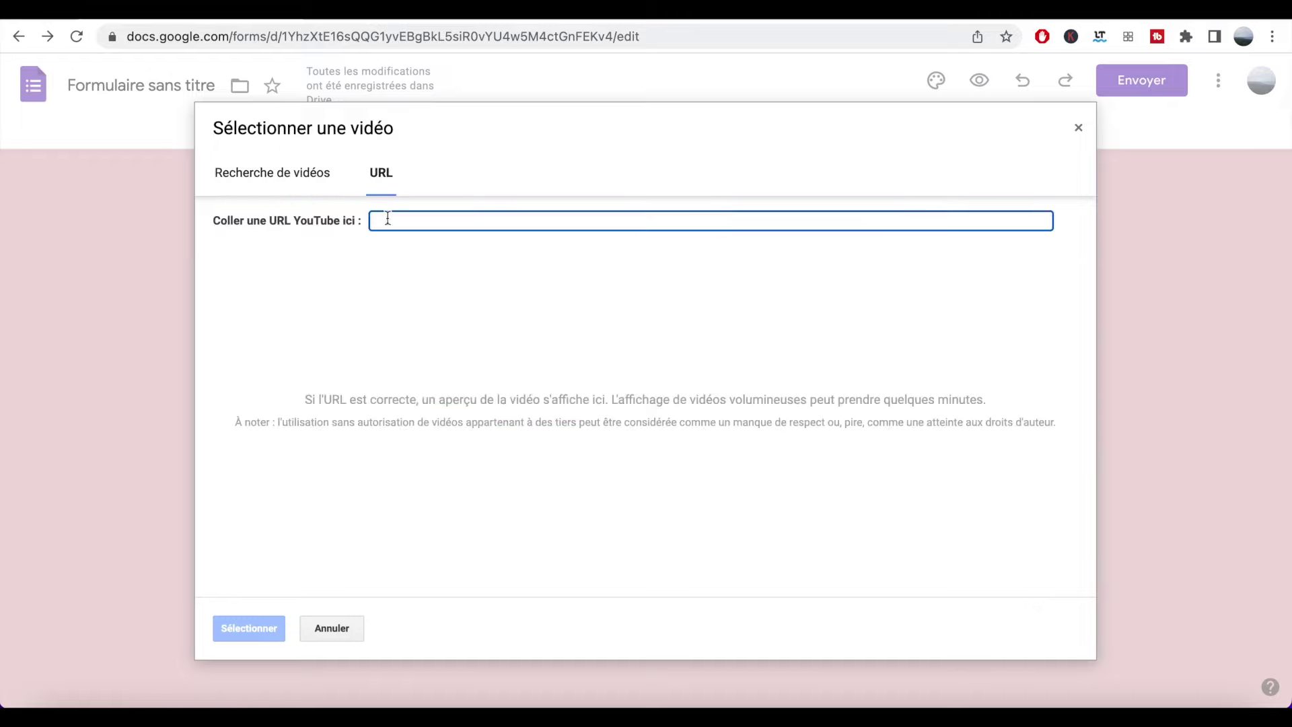
pyautogui.click(280, 175)
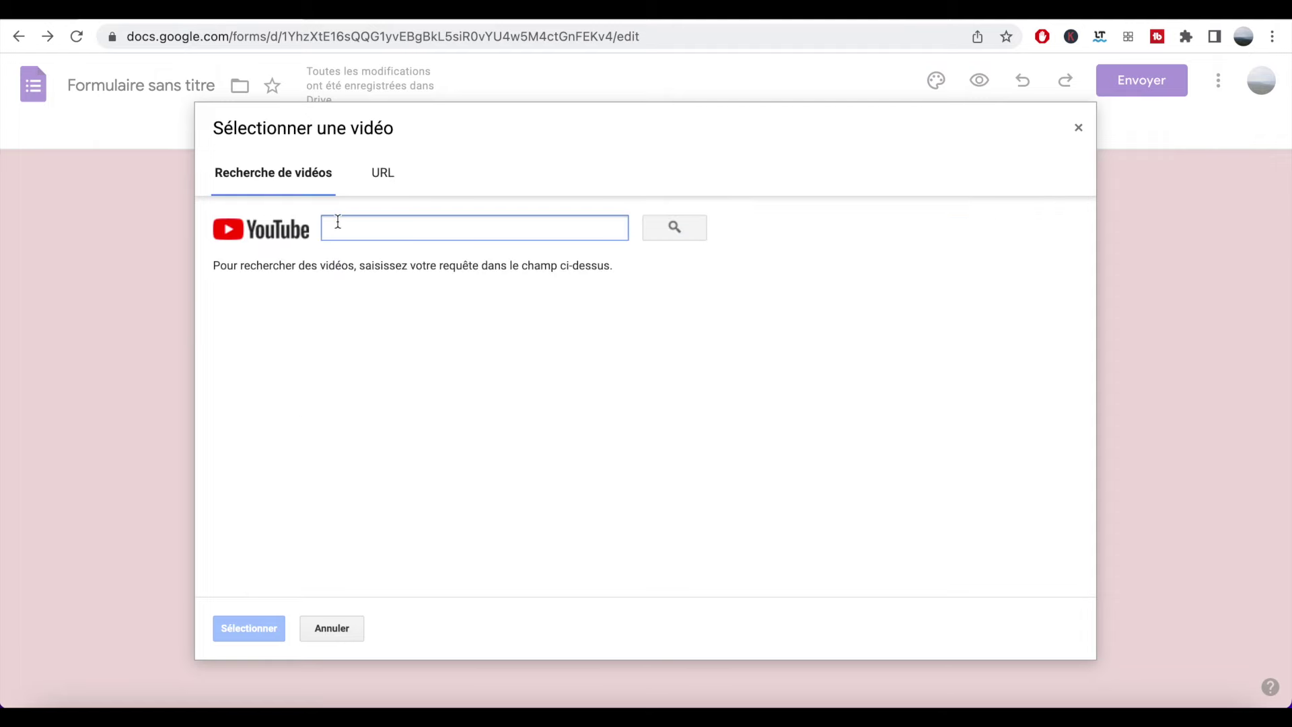
pyautogui.write('labo des réseaux')
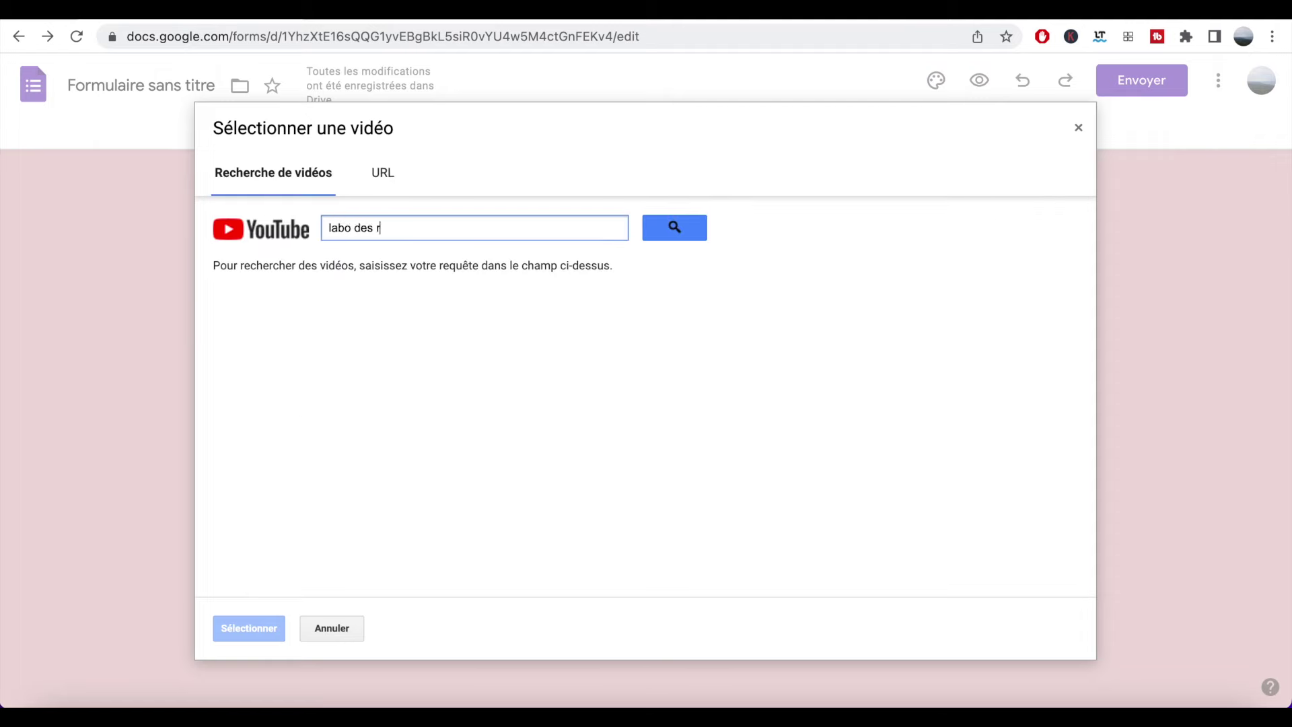
pyautogui.press('Return')
pyautogui.click(409, 286)
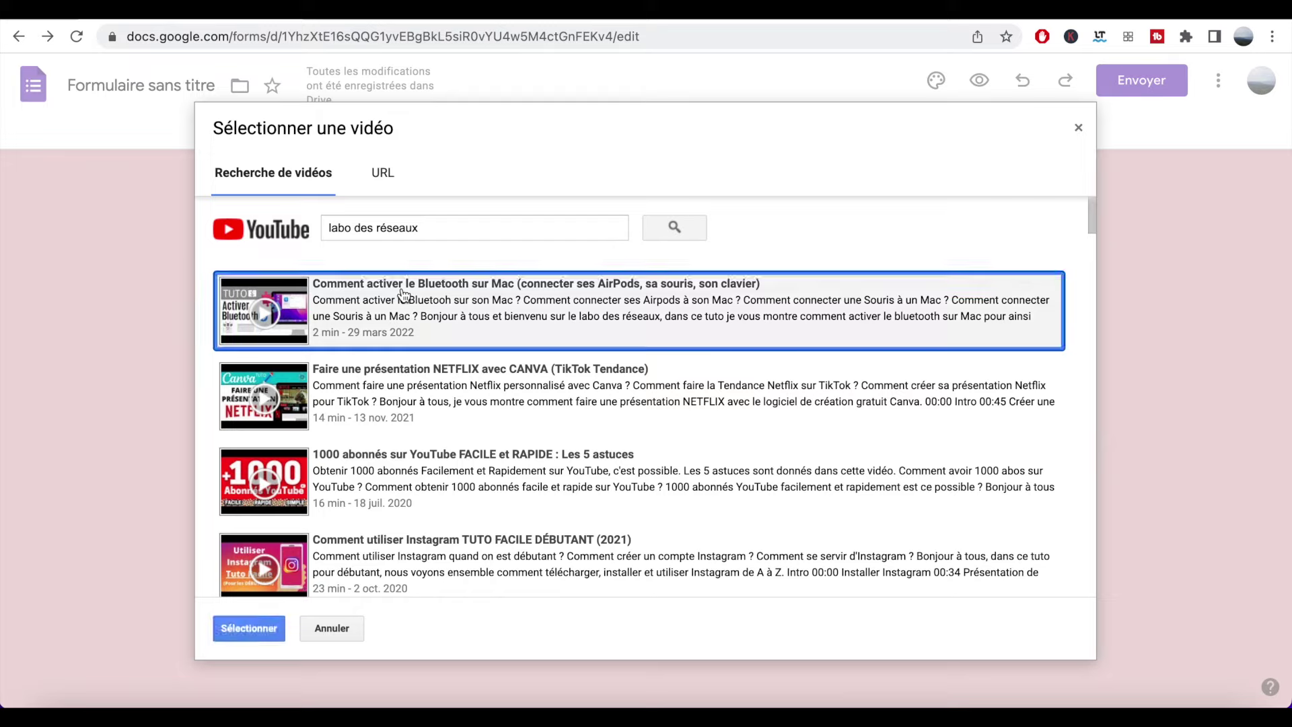
pyautogui.click(248, 627)
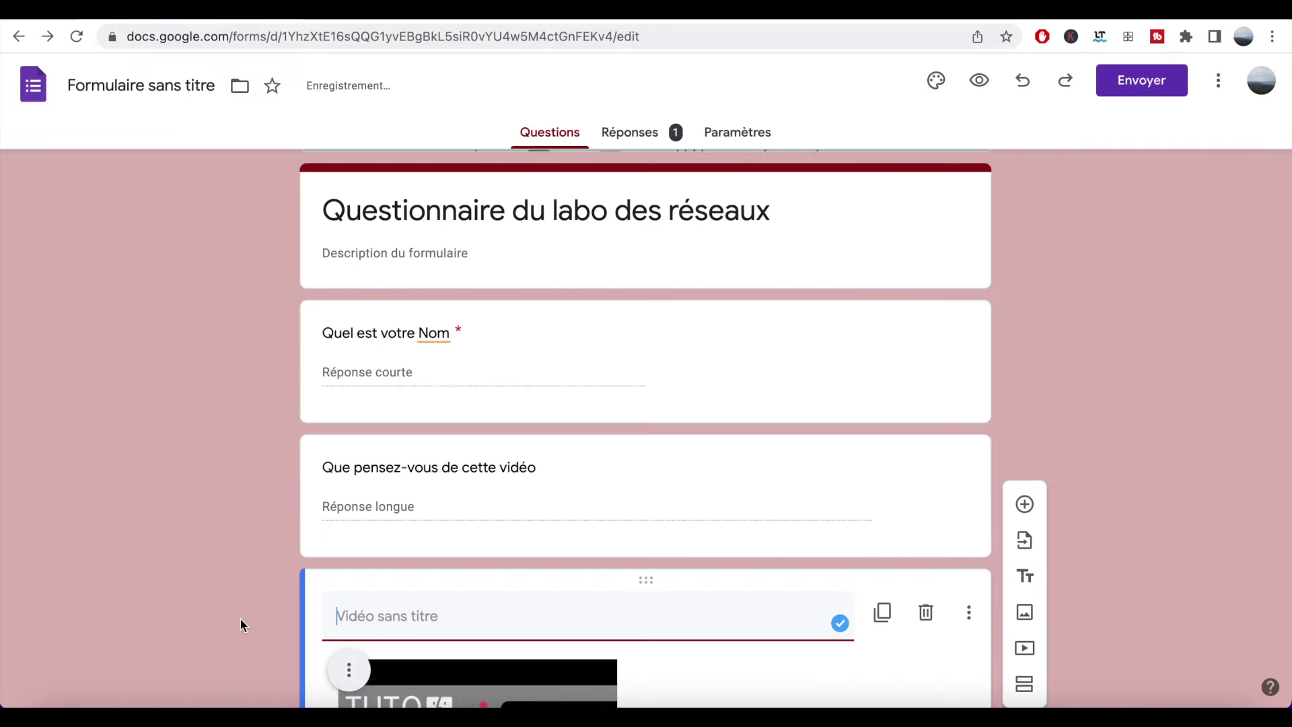
# - Title the video "Vidéo du Labo" and move it above the paragraph question
pyautogui.write('Vidéo du Labo')
pyautogui.click(673, 481)
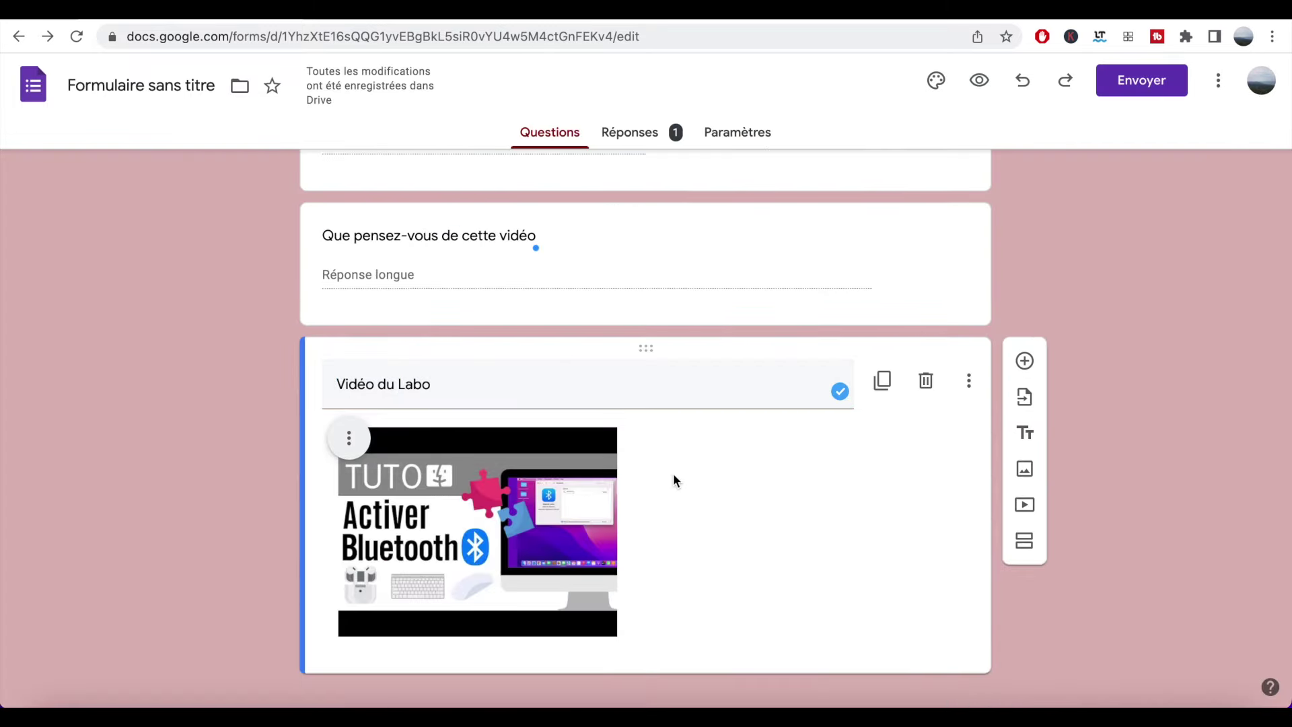
pyautogui.moveTo(645, 343)
pyautogui.mouseDown()
pyautogui.moveTo(644, 238)
pyautogui.moveTo(646, 357)
pyautogui.mouseUp()
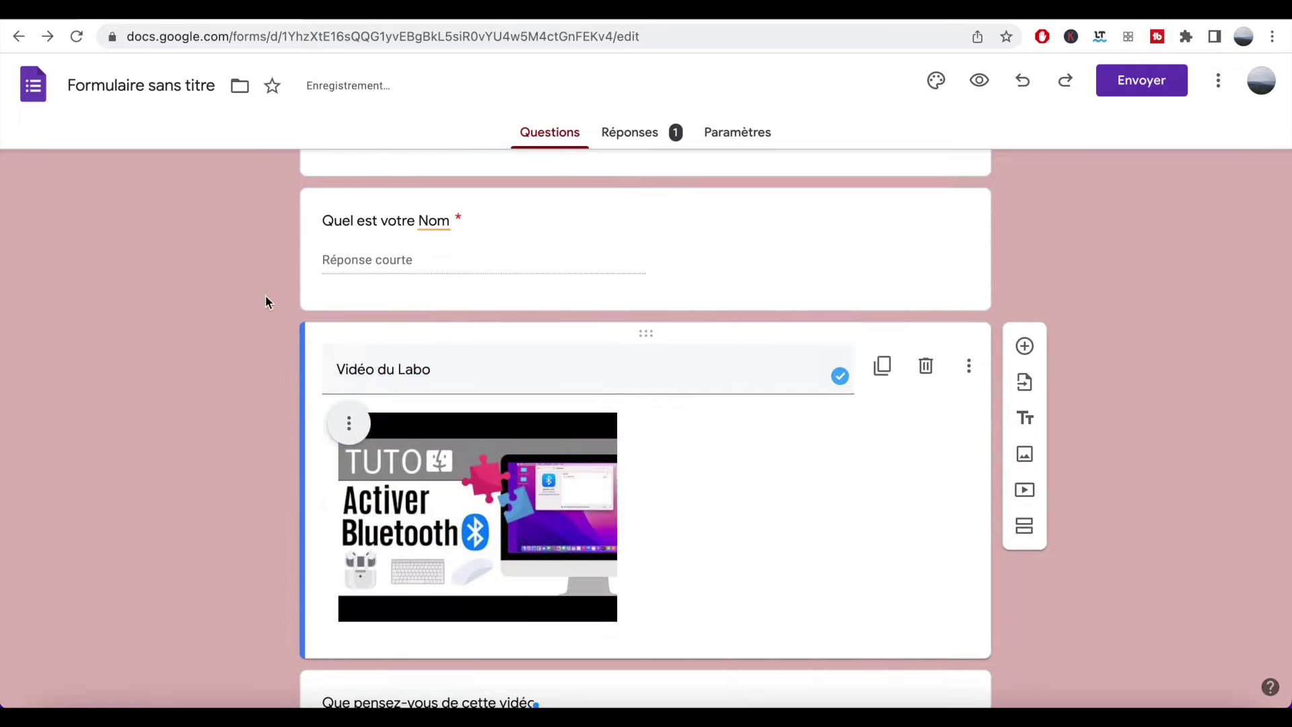
pyautogui.scroll(-2, 272, 276)
pyautogui.scroll(-1, 460, 455)
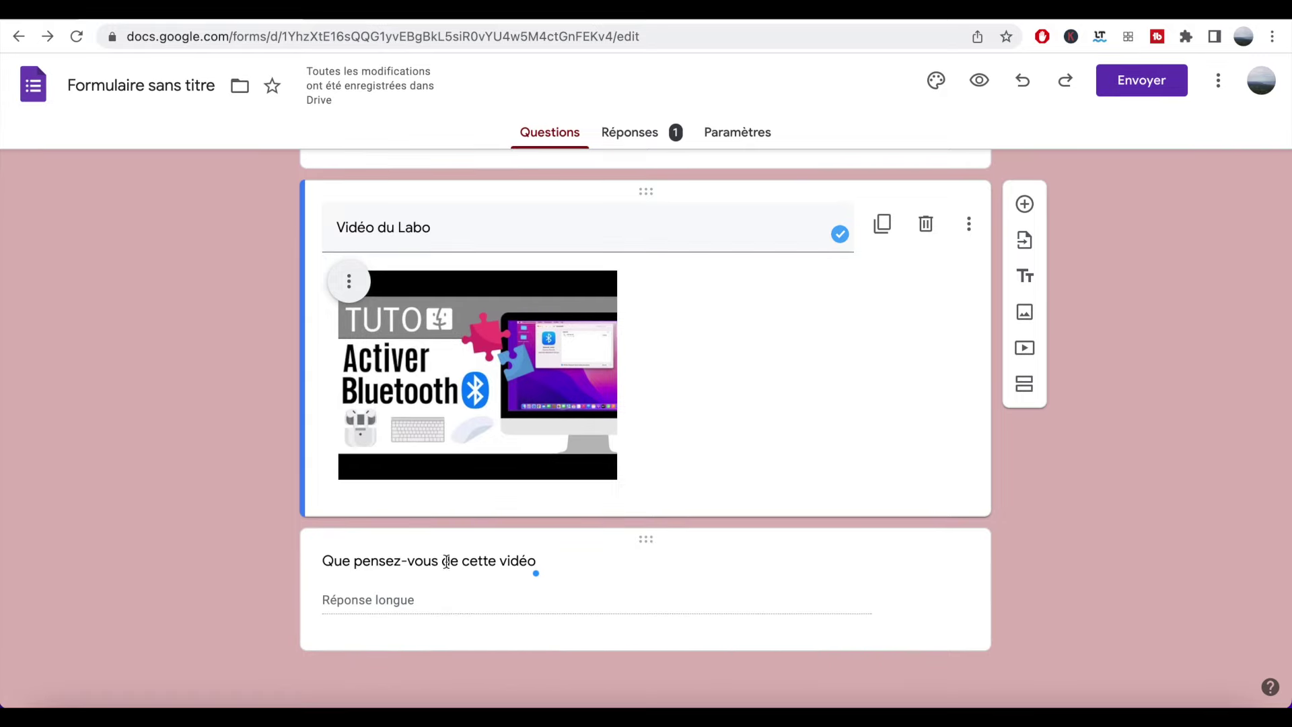
# - Reword the paragraph question as "Que pensez-vous de la vidéo juste au-dessus"
pyautogui.click(540, 558)
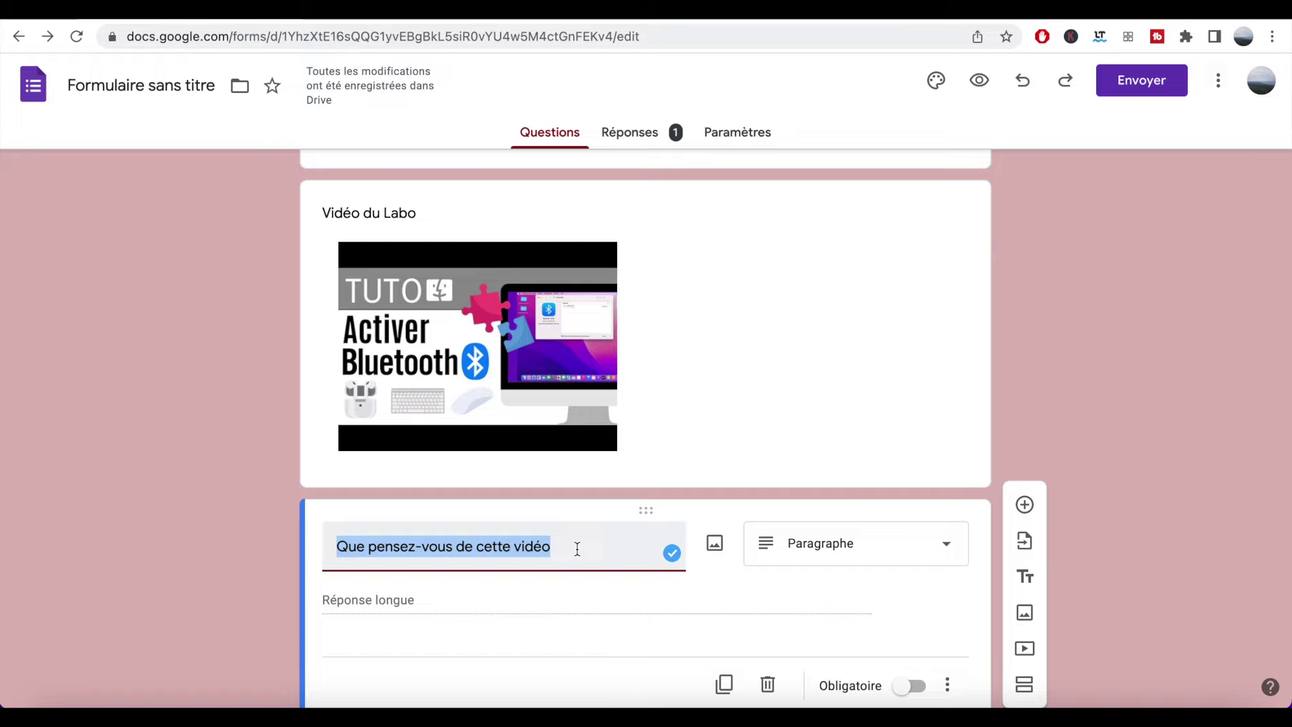
pyautogui.click(571, 546)
pyautogui.press('BackSpace')
pyautogui.press('BackSpace')
pyautogui.press('BackSpace')
pyautogui.press('BackSpace')
pyautogui.press('BackSpace')
pyautogui.press('BackSpace')
pyautogui.press('BackSpace')
pyautogui.press('BackSpace')
pyautogui.press('BackSpace')
pyautogui.press('BackSpace')
pyautogui.press('BackSpace')
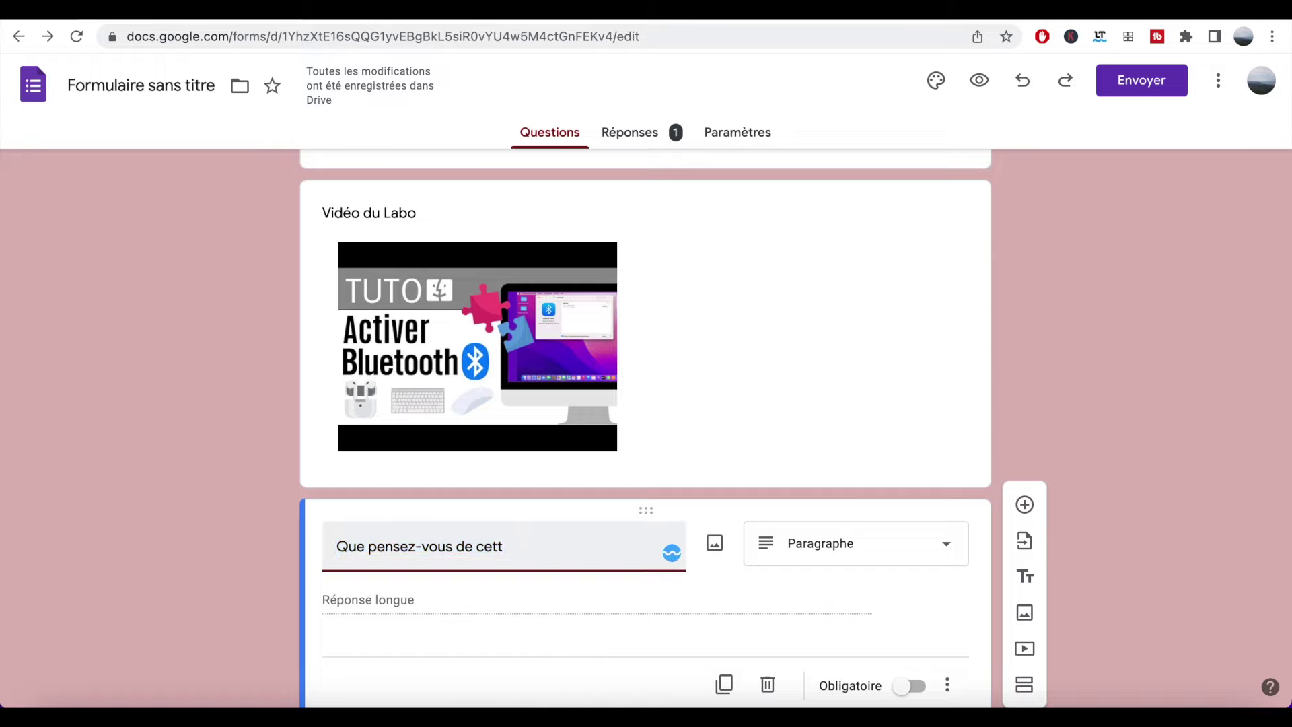
pyautogui.write('la vidéo juste au dessus')
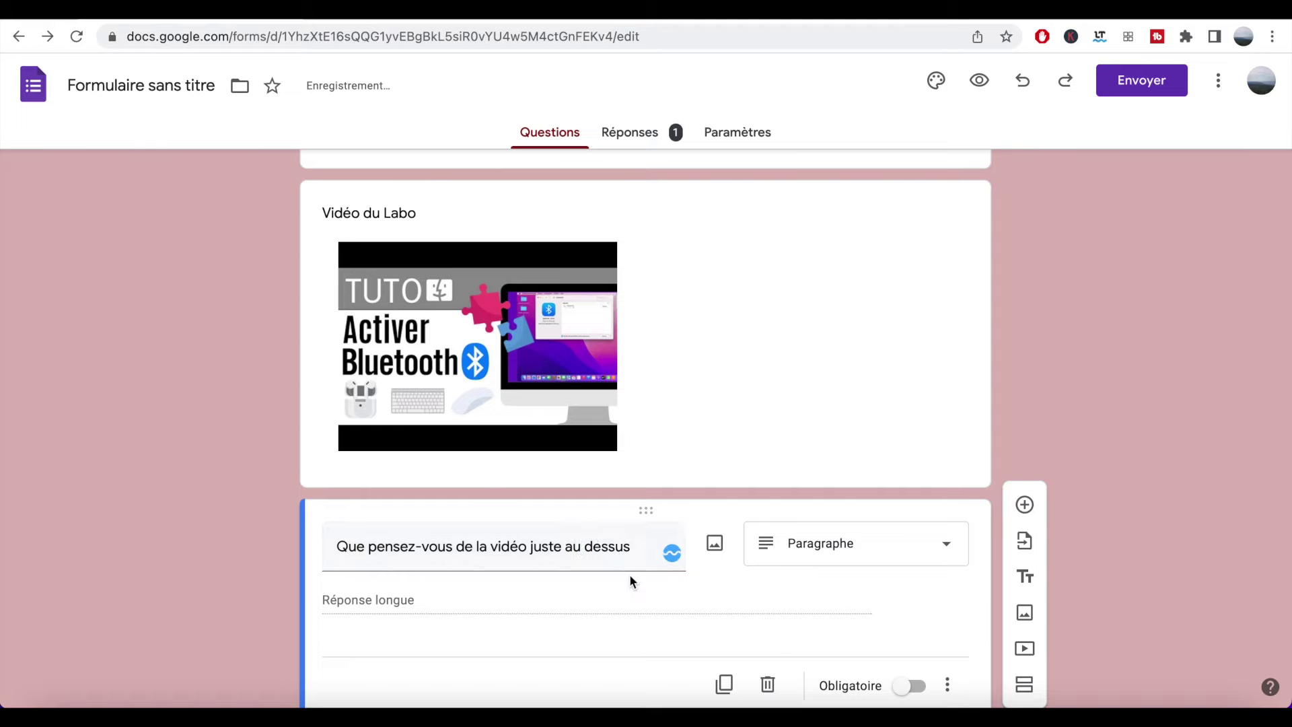
pyautogui.click(362, 603)
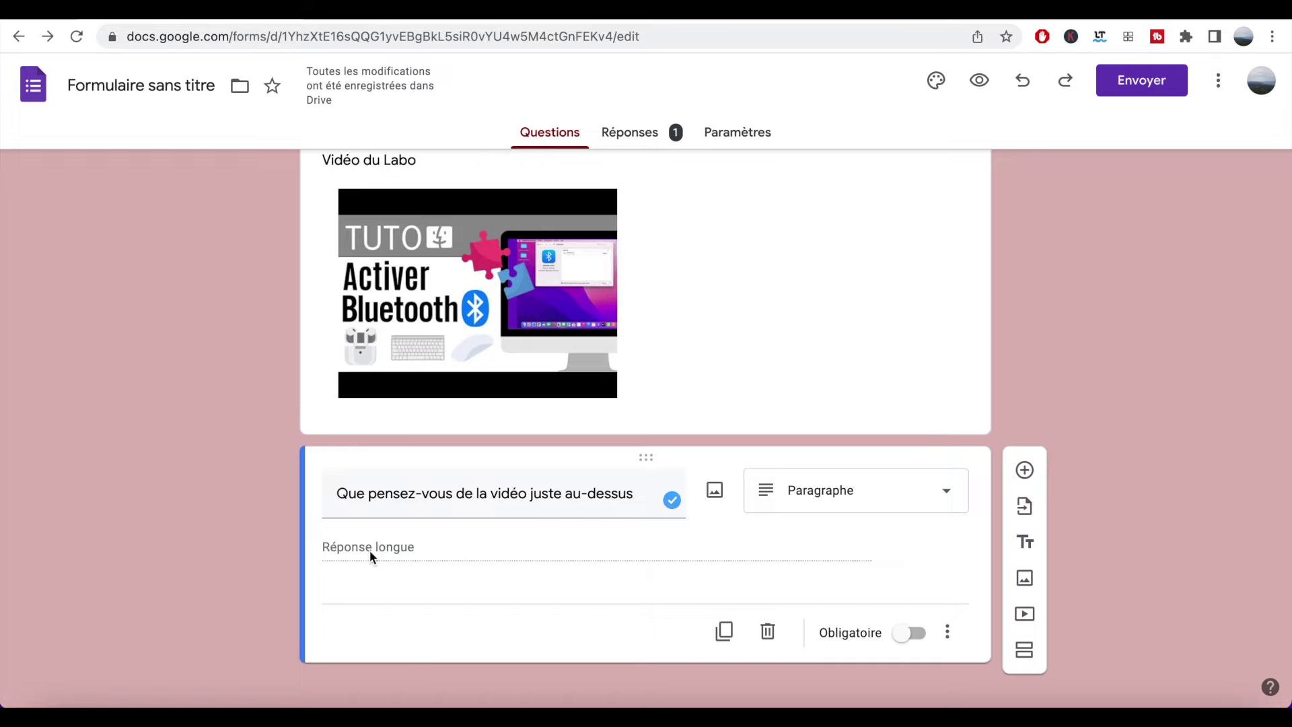
# - Add a multiple-choice question titled "Quelle est votre couleur favorite ?" below the paragraph question
pyautogui.scroll(2, 818, 360)
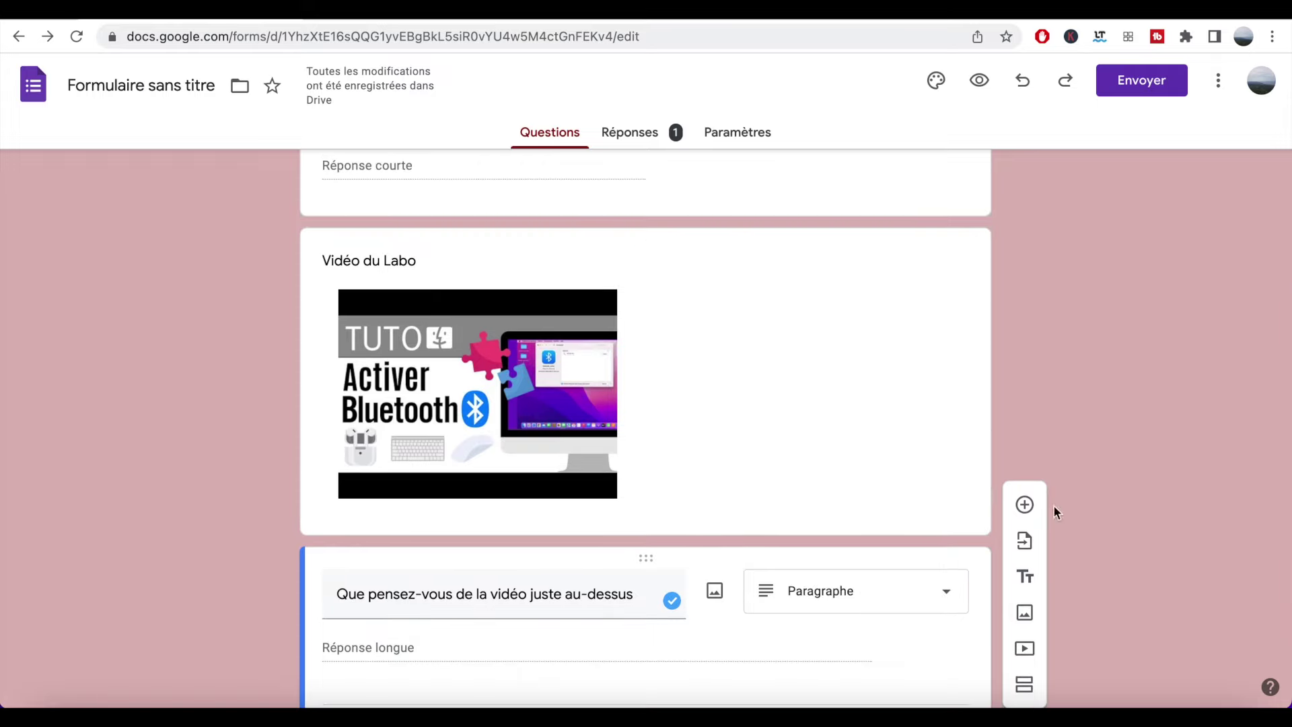
pyautogui.click(1024, 503)
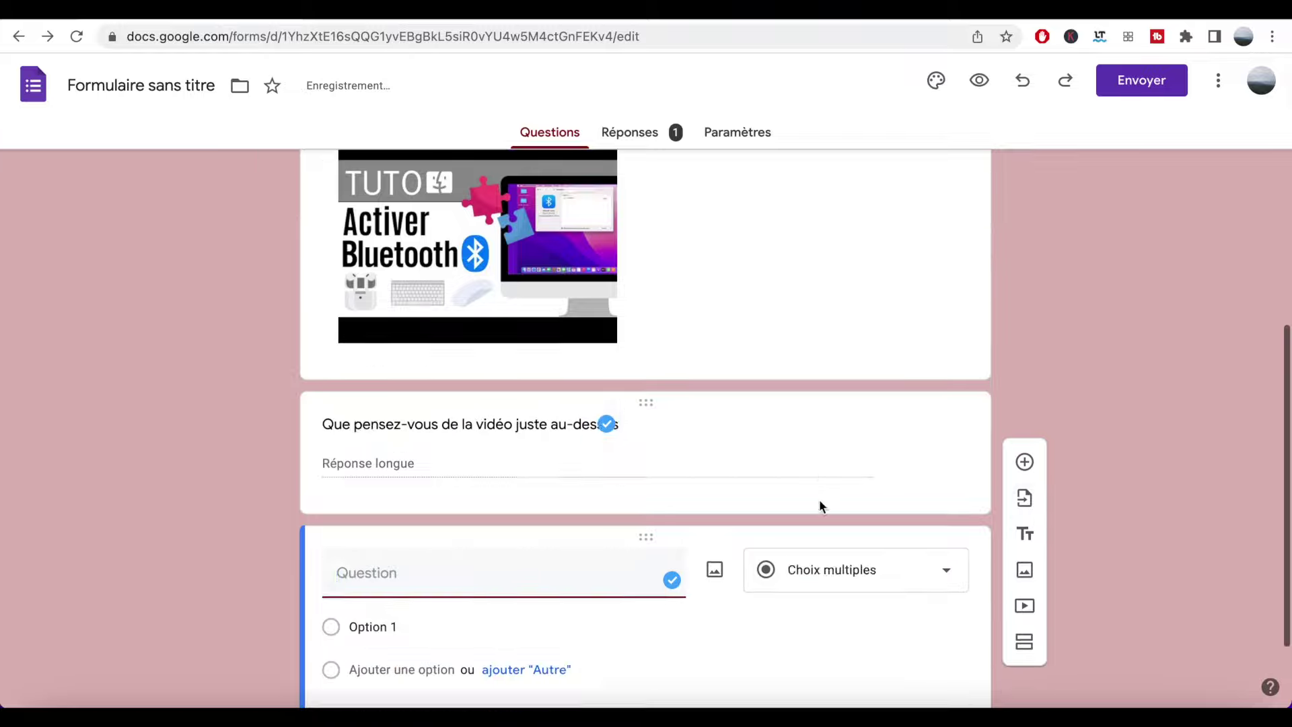
pyautogui.click(816, 451)
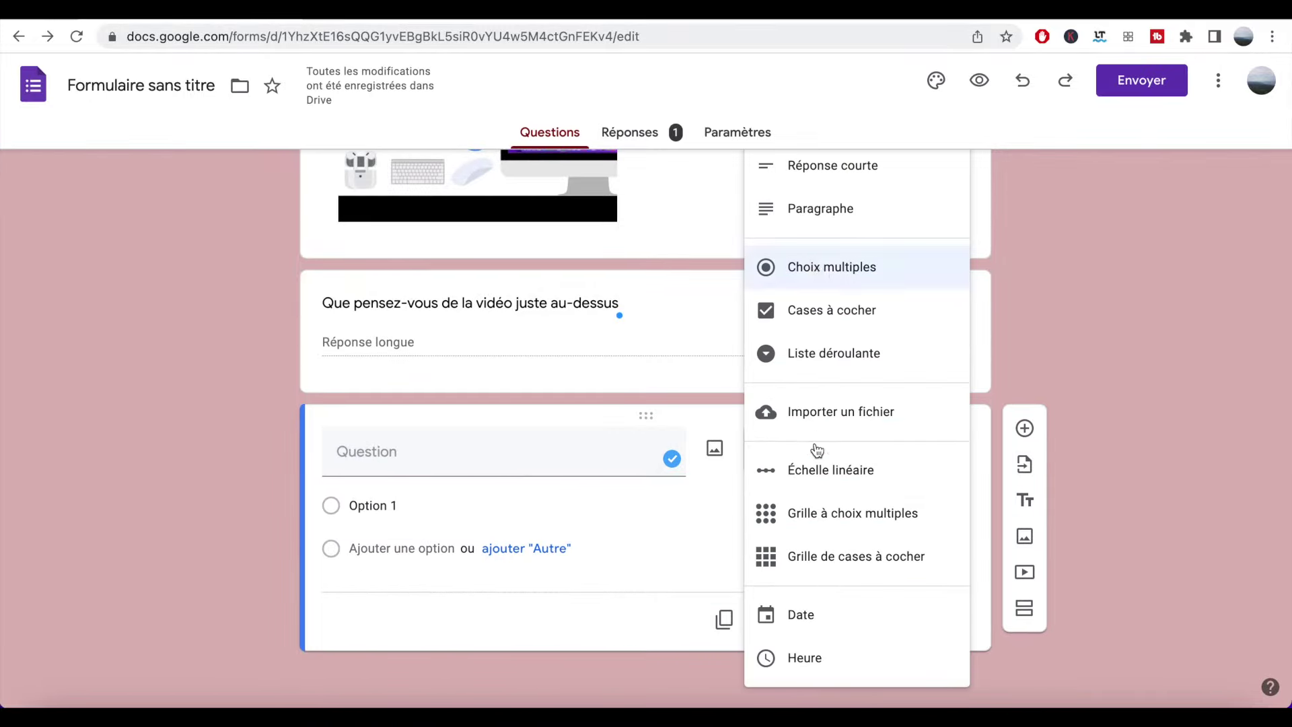
pyautogui.click(821, 274)
pyautogui.write('Quelle est votre couleur favorite ?')
# - Give the favourite colour question the options rouge, bleu, blanc and jaune, plus an "Autre" option
pyautogui.click(390, 504)
pyautogui.write('0')
pyautogui.doubleClick(373, 505)
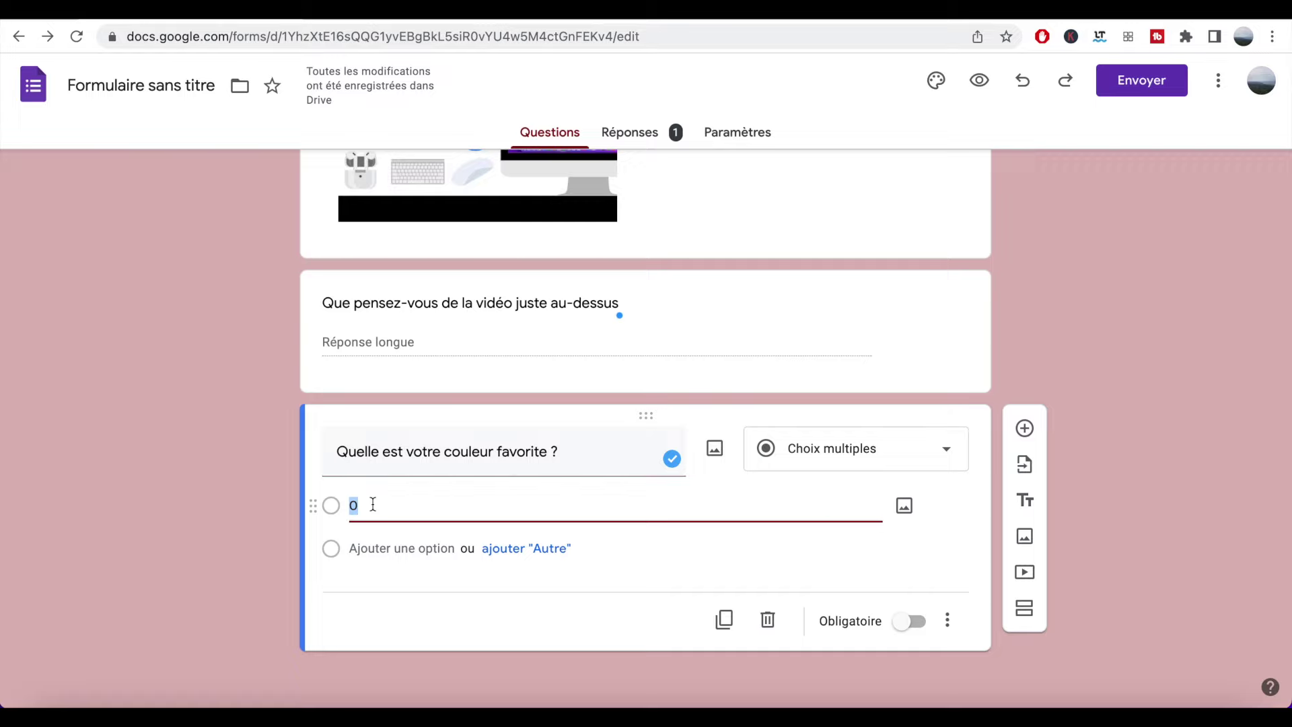
pyautogui.write('rouge')
pyautogui.click(324, 532)
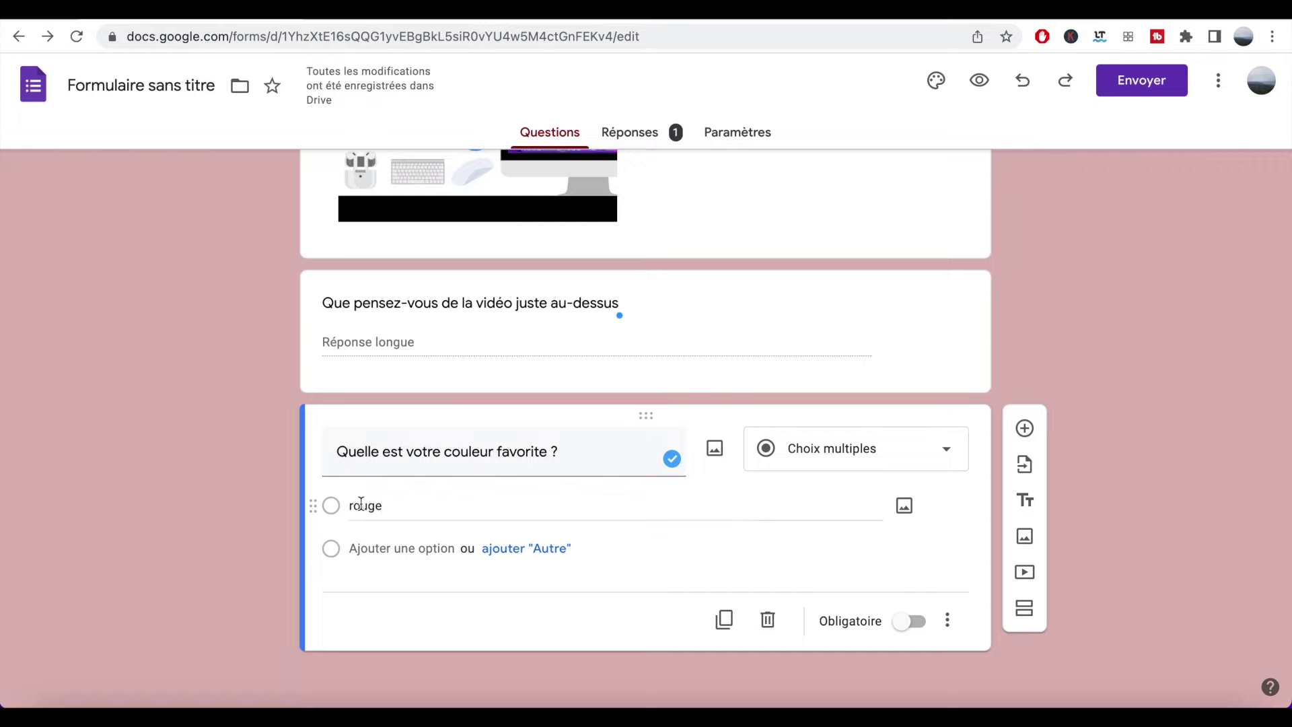
pyautogui.click(368, 551)
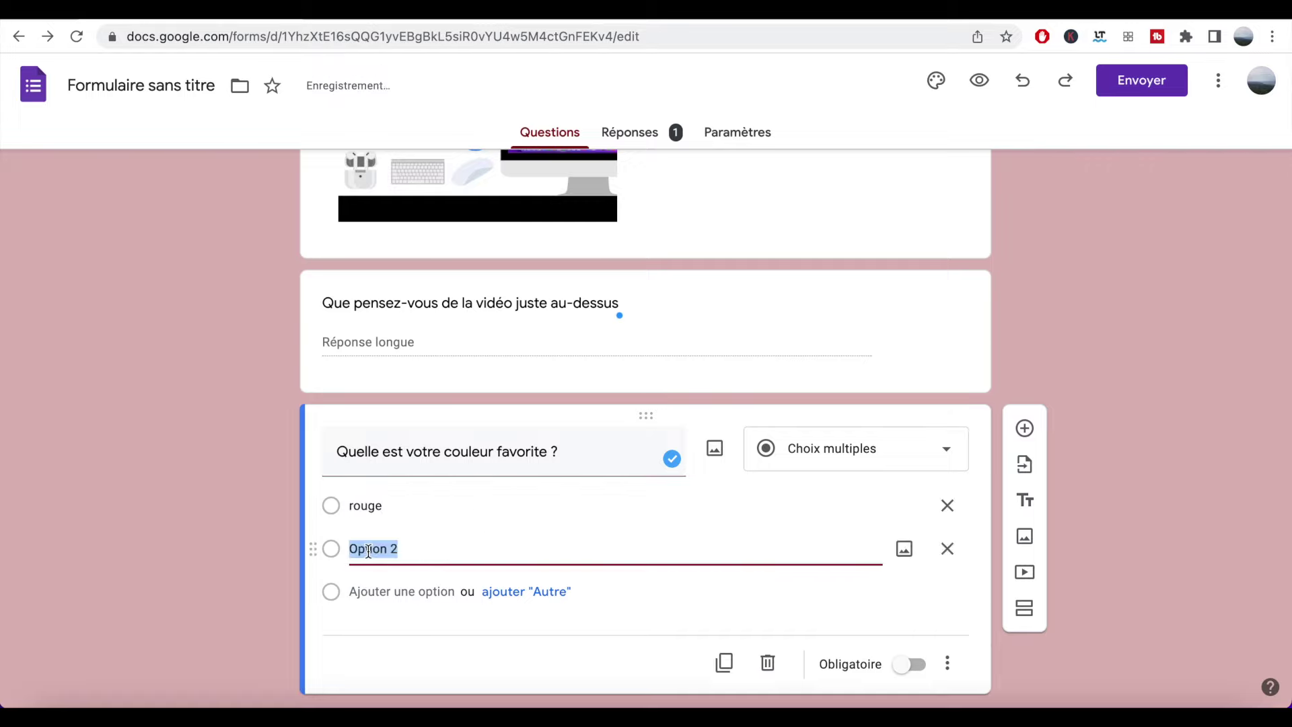
pyautogui.write('bleu')
pyautogui.press('Return')
pyautogui.write('bl')
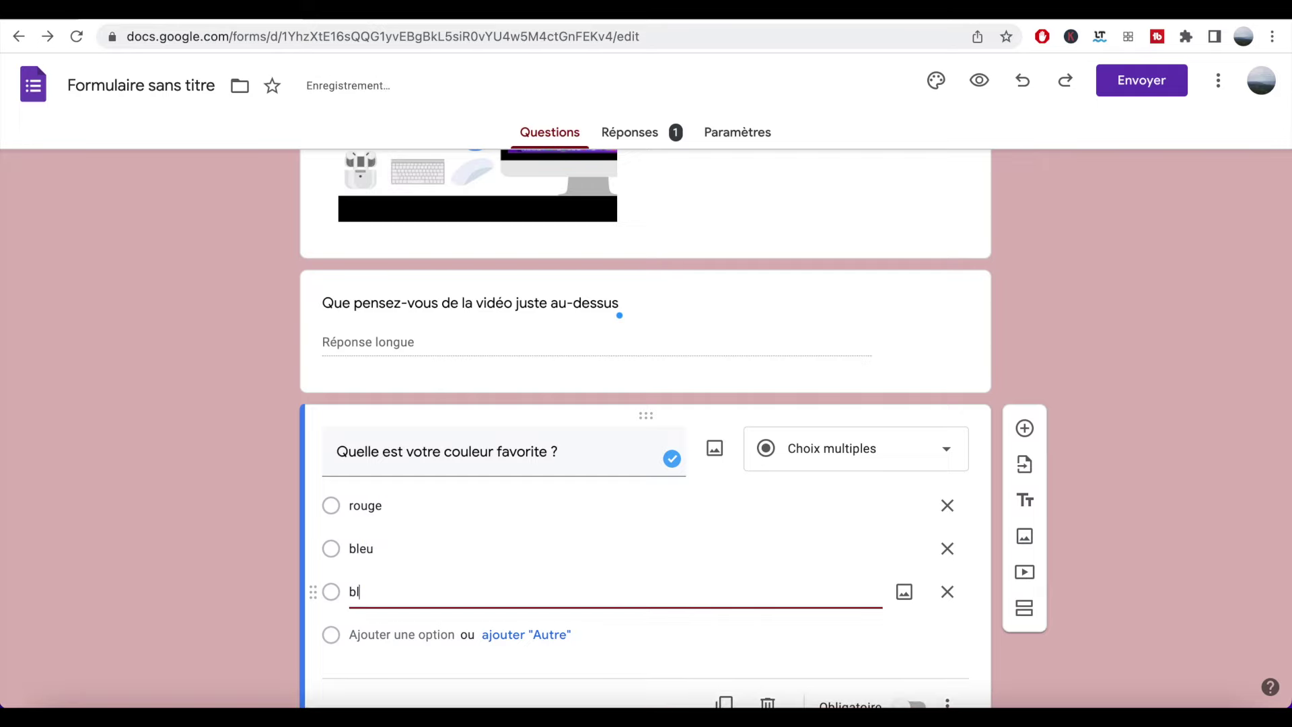
pyautogui.write('anc')
pyautogui.press('Return')
pyautogui.write('jaune')
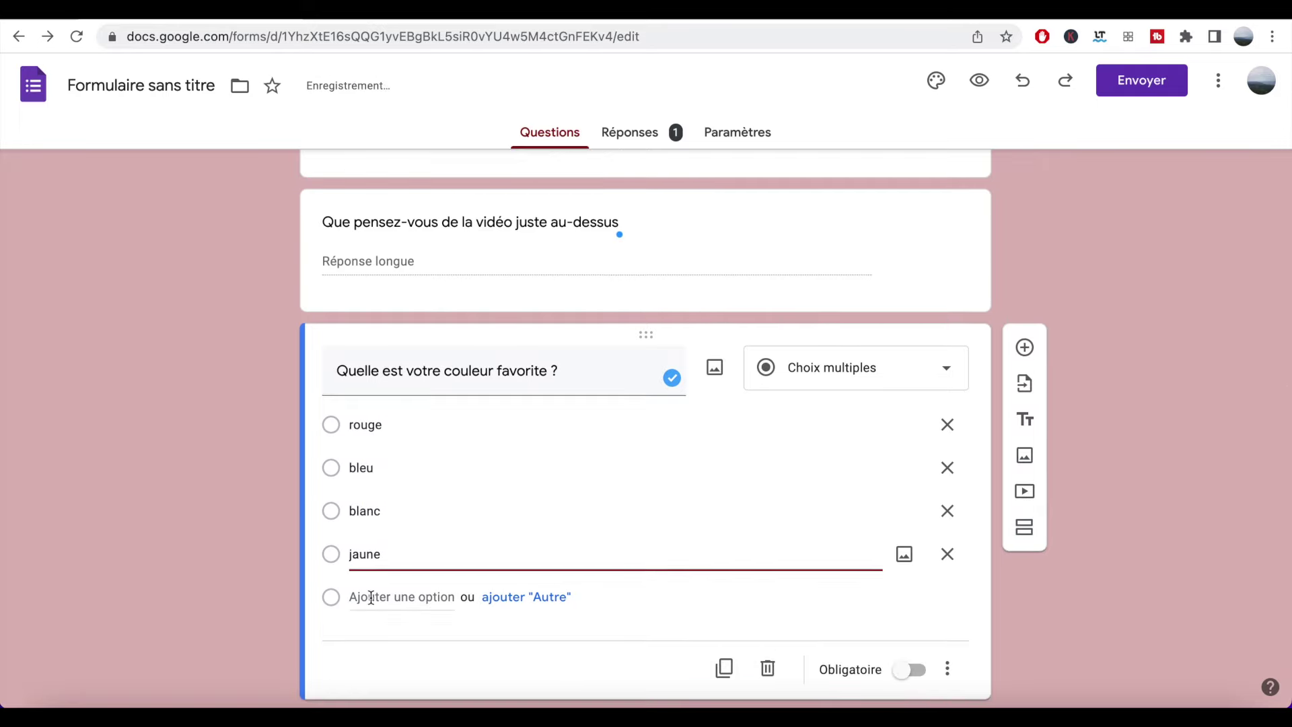
pyautogui.click(526, 596)
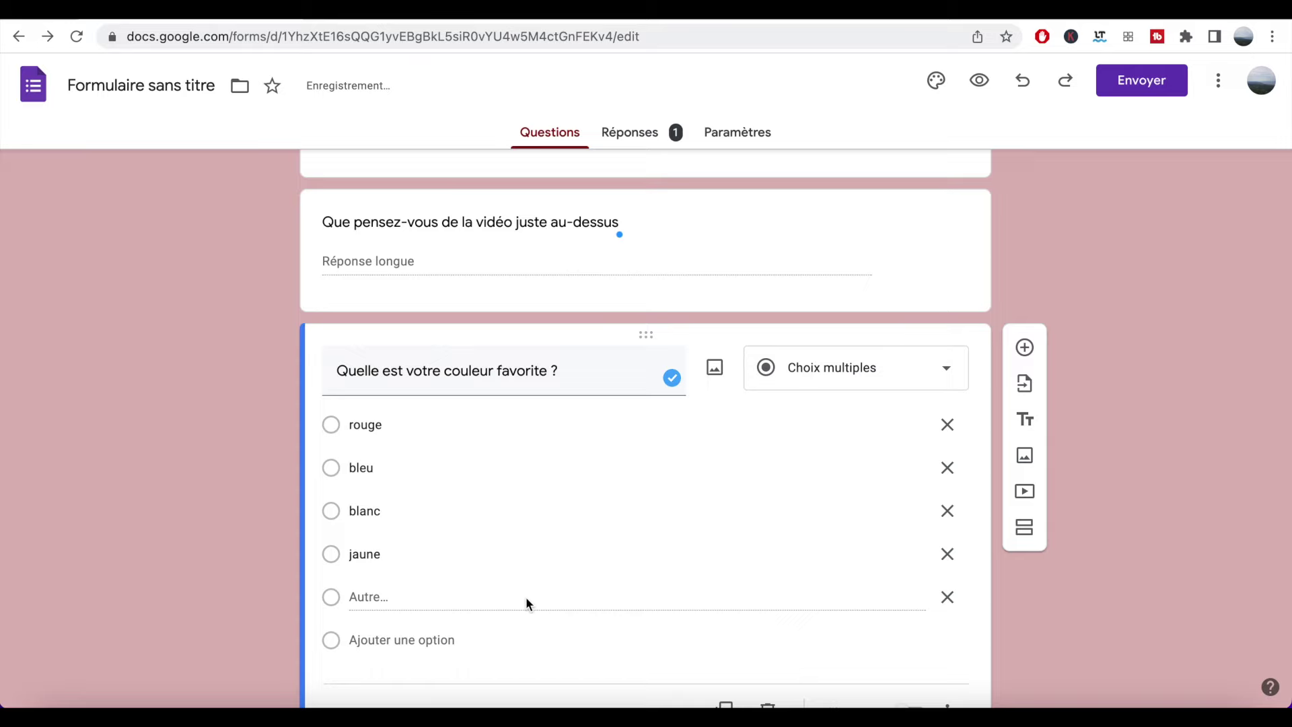
# - Preview the form and enter "violet" as the "Autre" answer to the favourite colour question
pyautogui.click(980, 82)
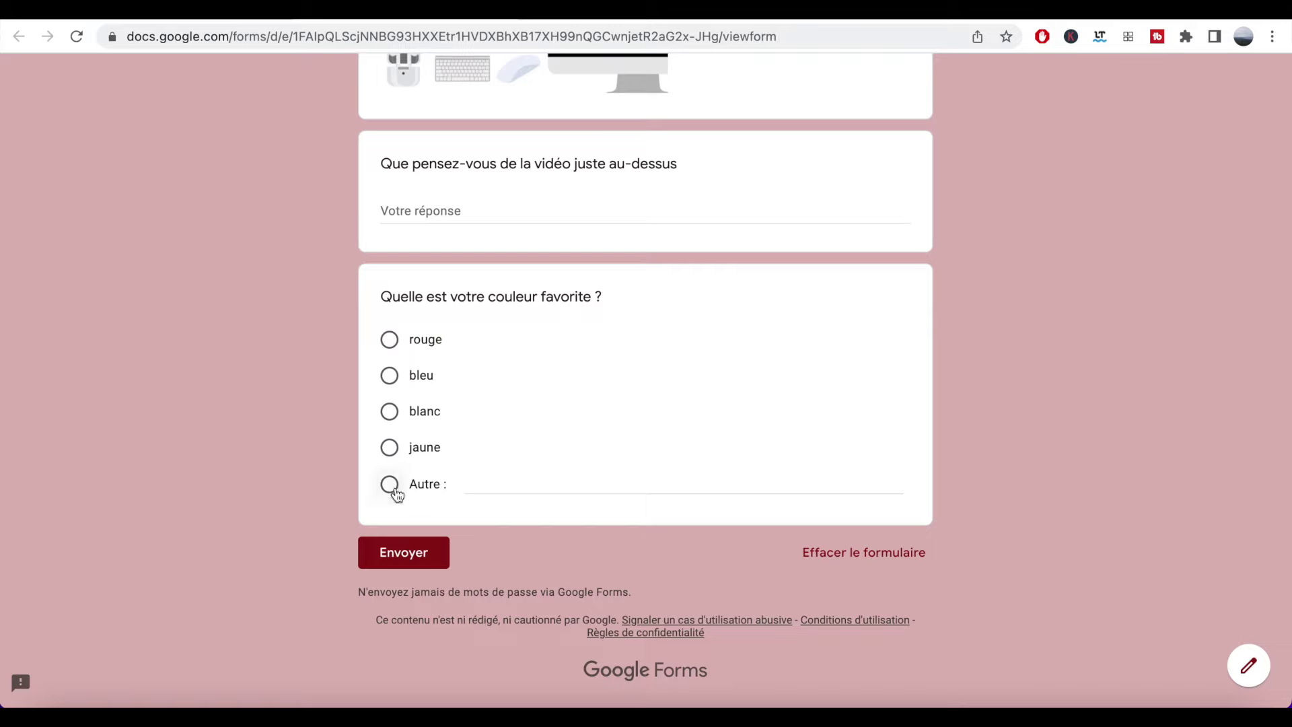
pyautogui.click(484, 479)
pyautogui.write('violet')
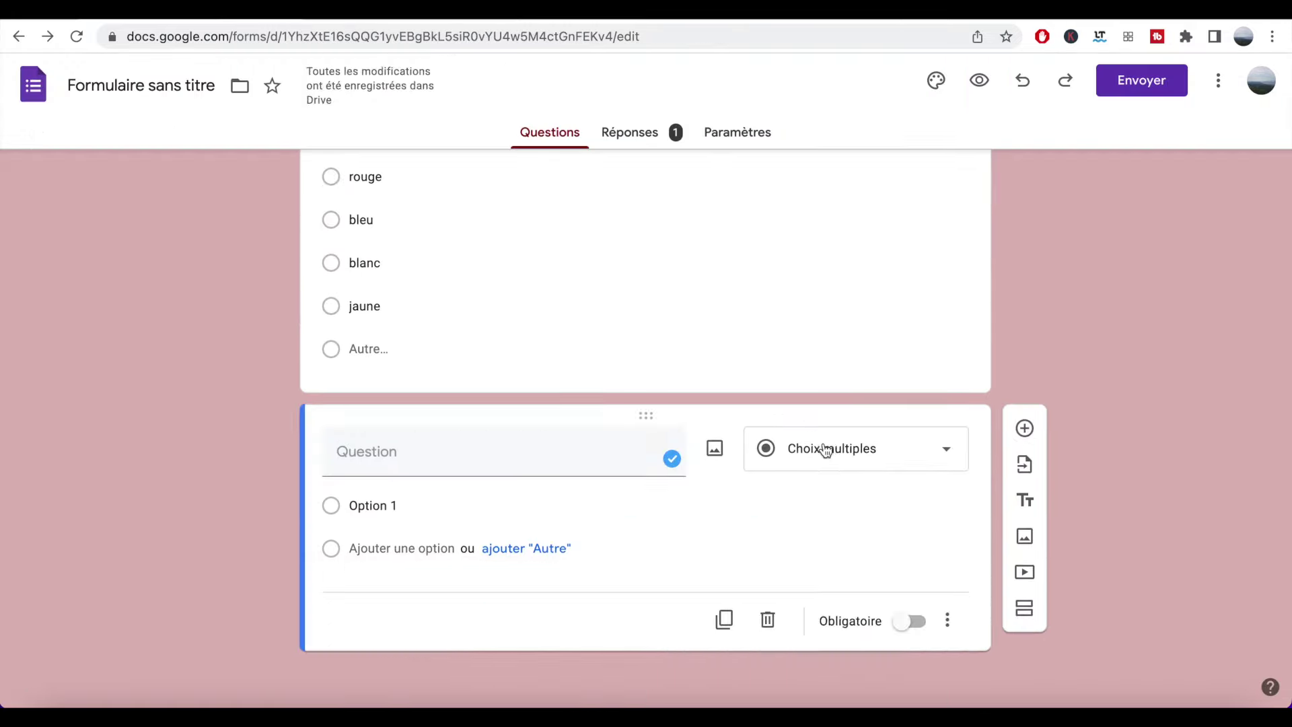
# - Make the new question a checkbox question titled "Quel contenu regardez-vous sur YouTube ?" with options Éducatif, Divertissement, Tuto and Autre
pyautogui.click(824, 449)
pyautogui.click(853, 310)
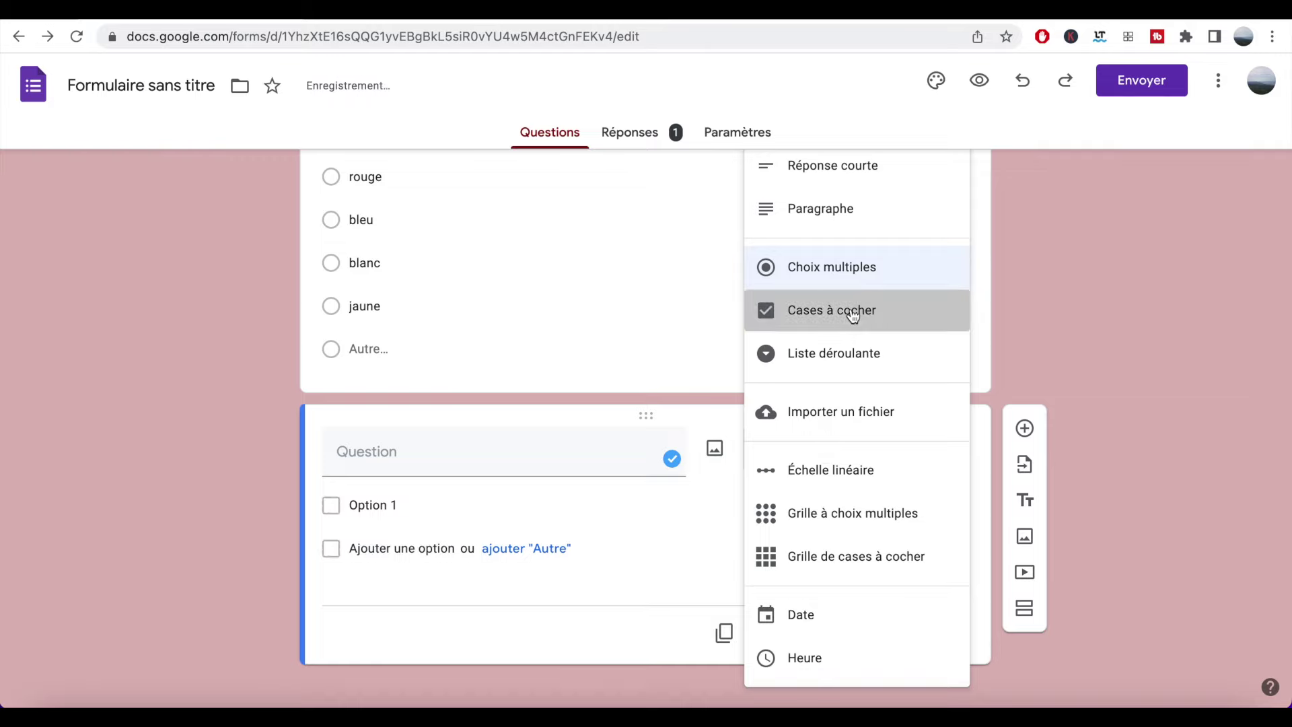
pyautogui.click(485, 502)
pyautogui.write('Éc')
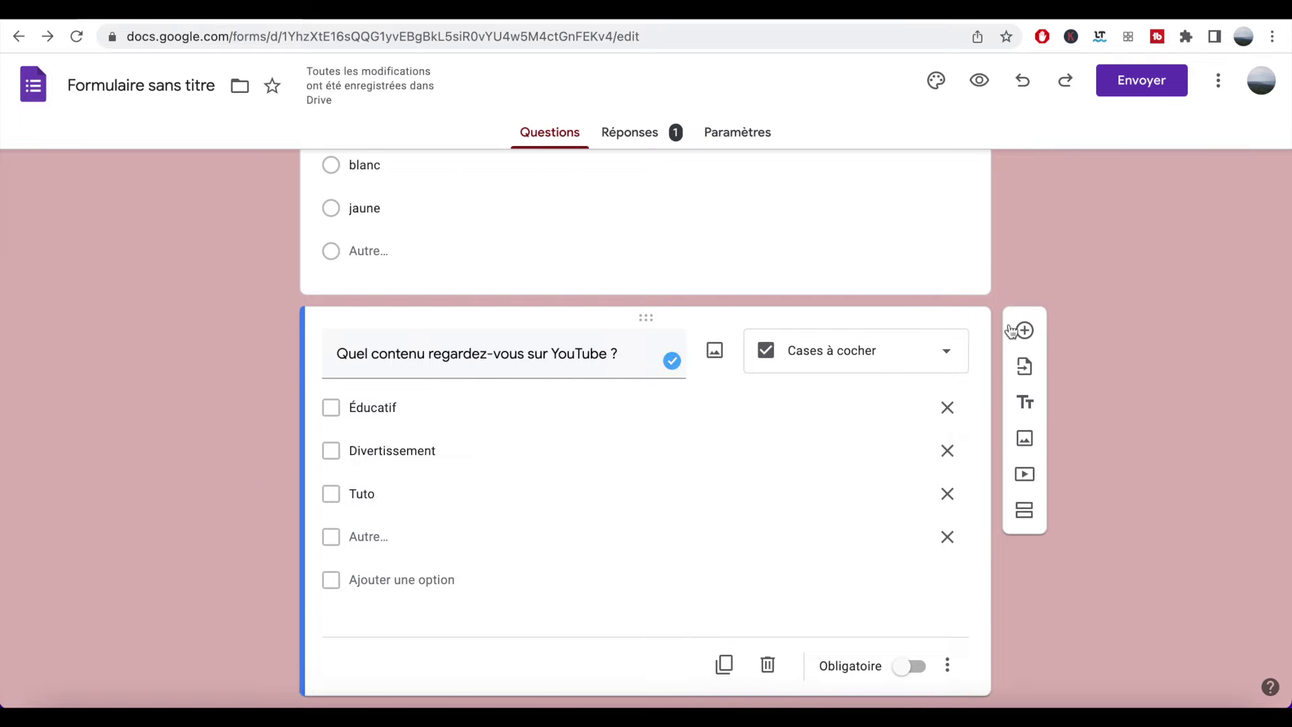
# - Add a new question of the dropdown type below the YouTube content question
pyautogui.click(1024, 329)
pyautogui.click(854, 448)
pyautogui.click(851, 354)
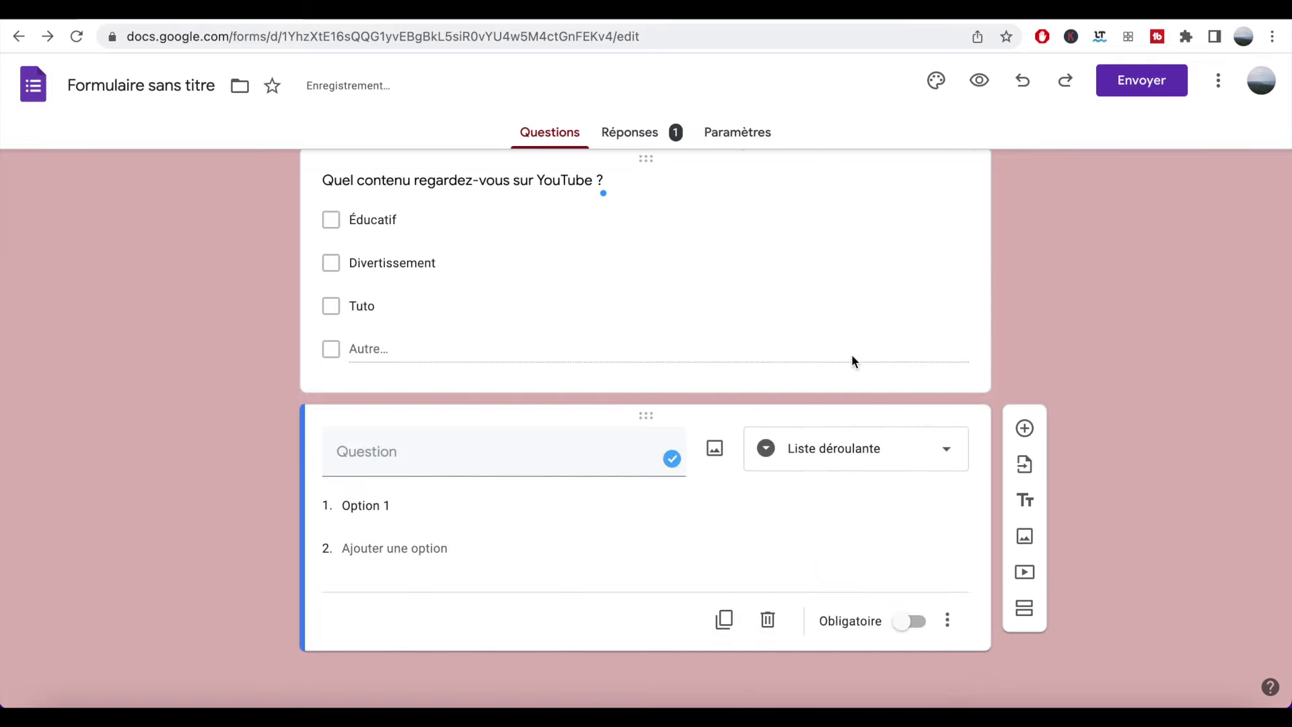
# - Title the dropdown question "Quel créateur aimez-vous ?" with options Mc Fly et Carlito, Labo Des Réseaux, Jdg and Squeezie
pyautogui.write('Quel créateur aimez-vous ?')
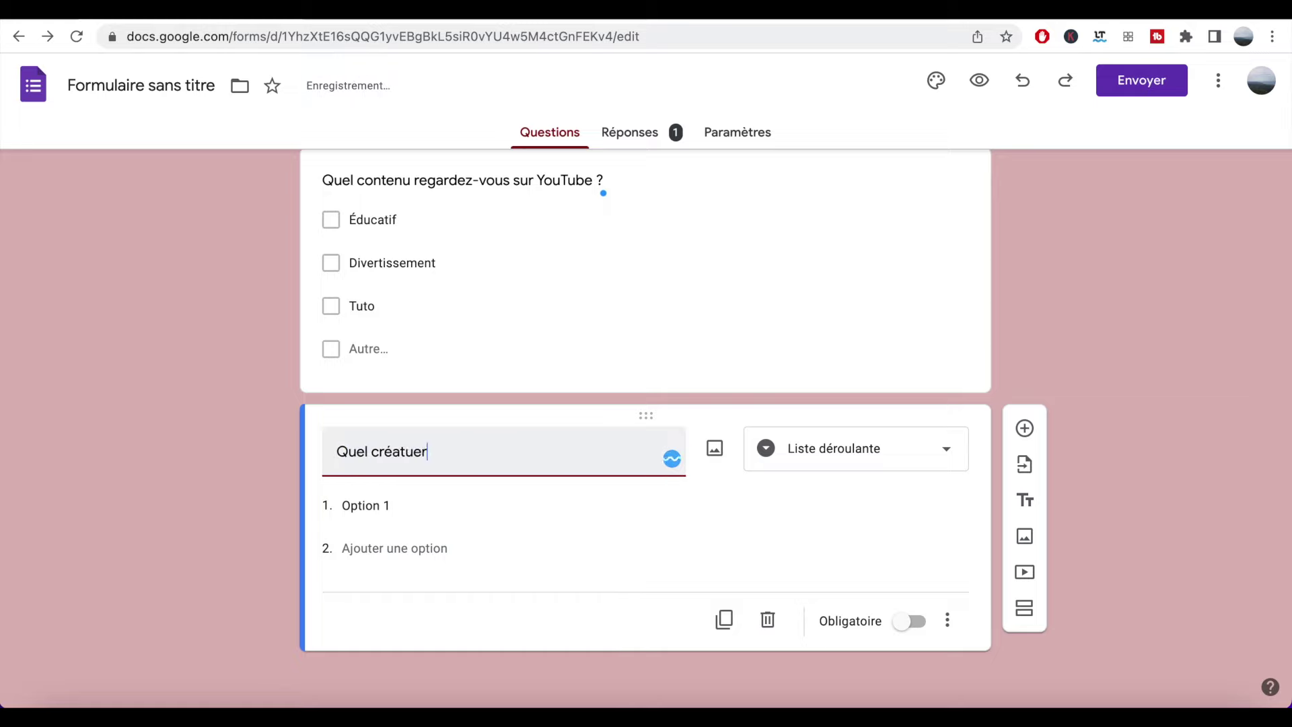
pyautogui.click(470, 504)
pyautogui.write('Mc Fly et Carlito')
pyautogui.click(426, 548)
pyautogui.write('Latte Bee Réseaux')
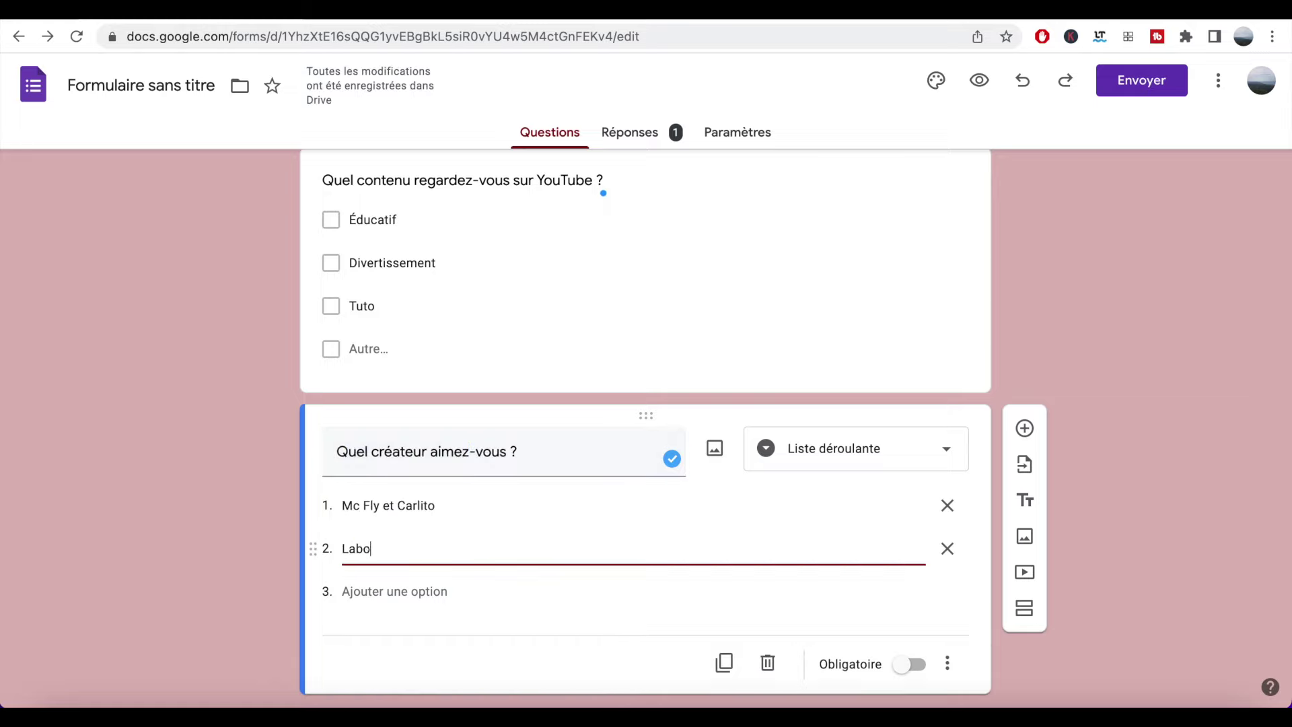
pyautogui.press('Return')
pyautogui.write('Jog')
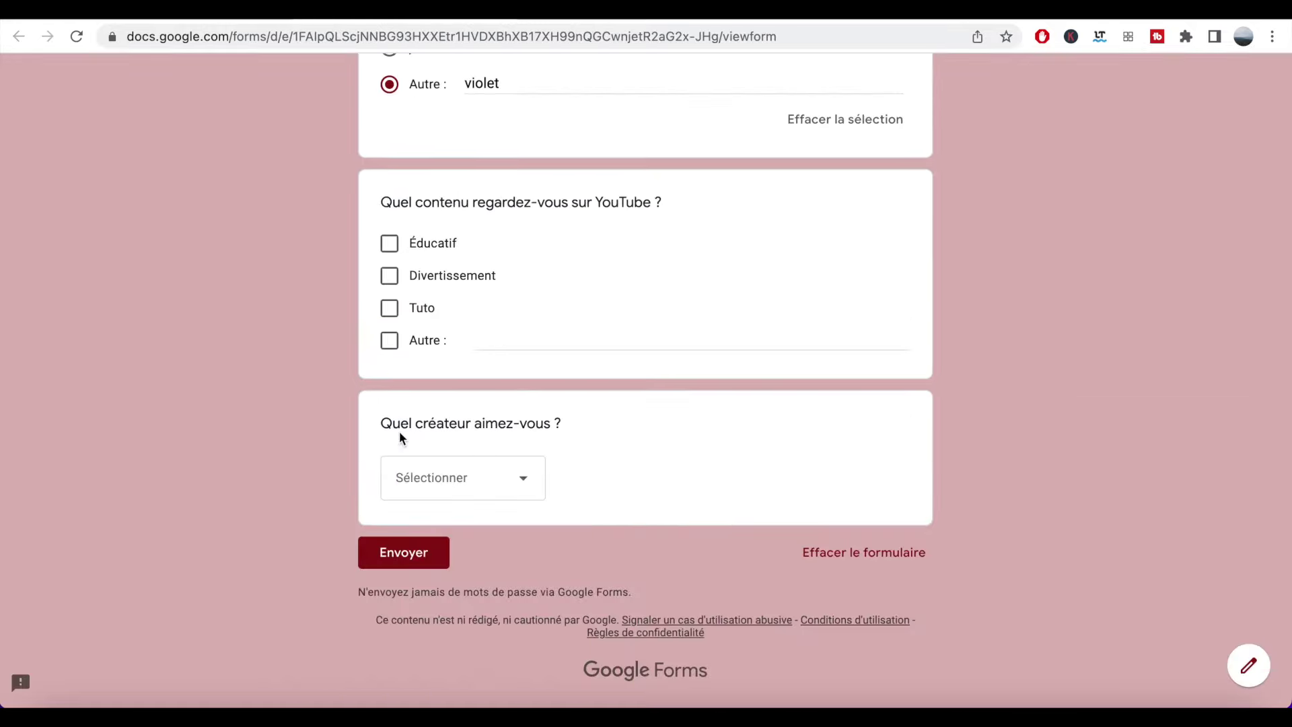
# - View the choices of the favourite creator dropdown in the form preview
pyautogui.click(525, 478)
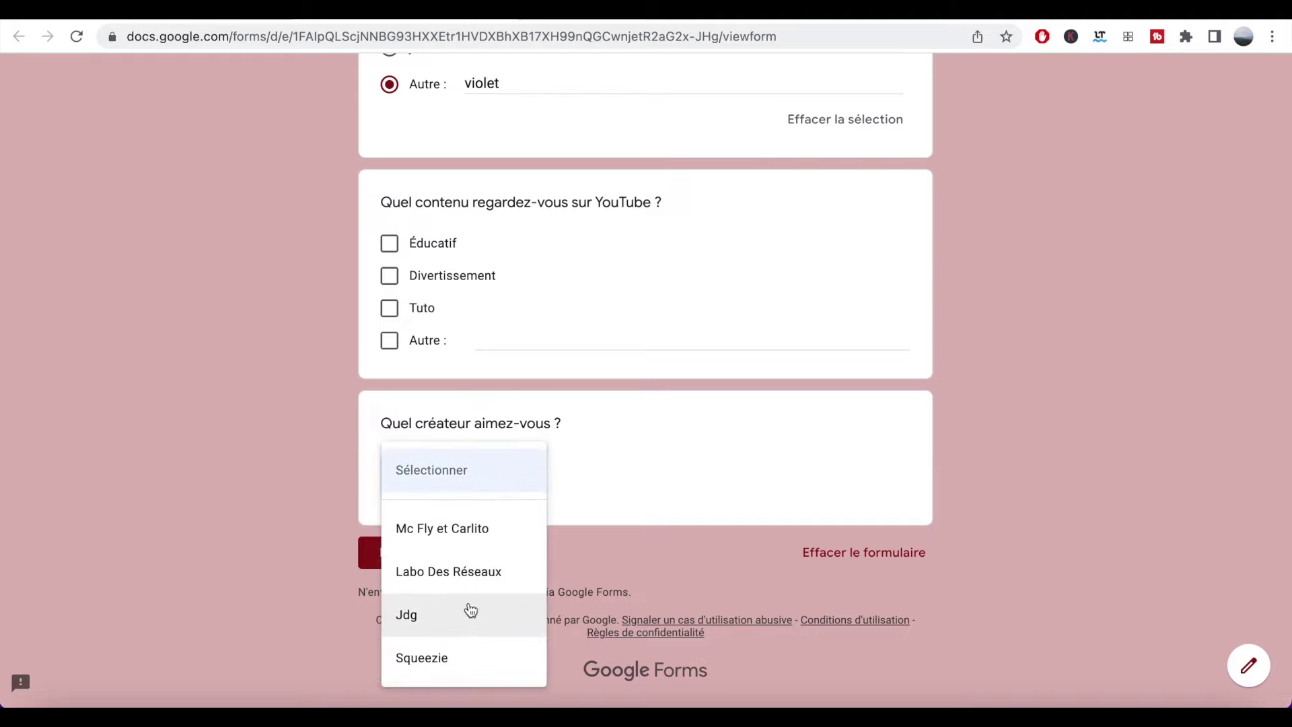
pyautogui.click(626, 441)
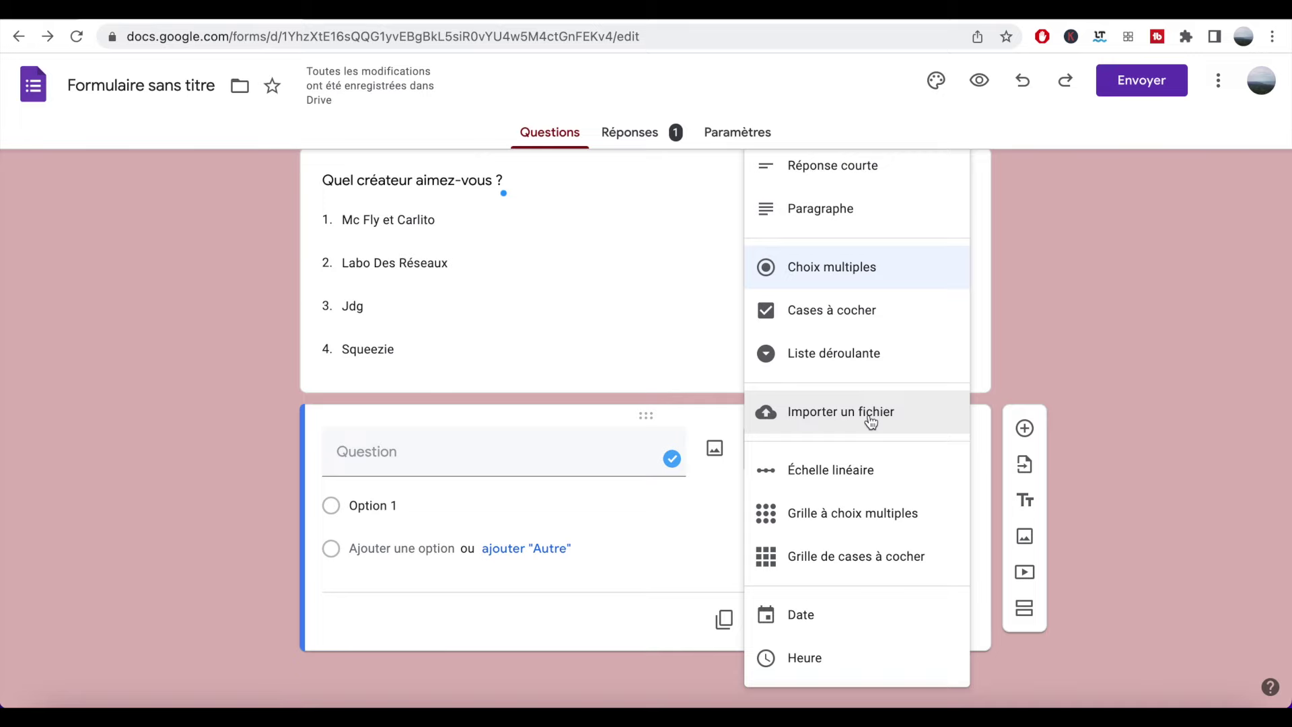
# - Add a file upload question "Envoyez-moi la photo de votre chien" that accepts only images with a maximum size of 1 Mo
pyautogui.click(871, 421)
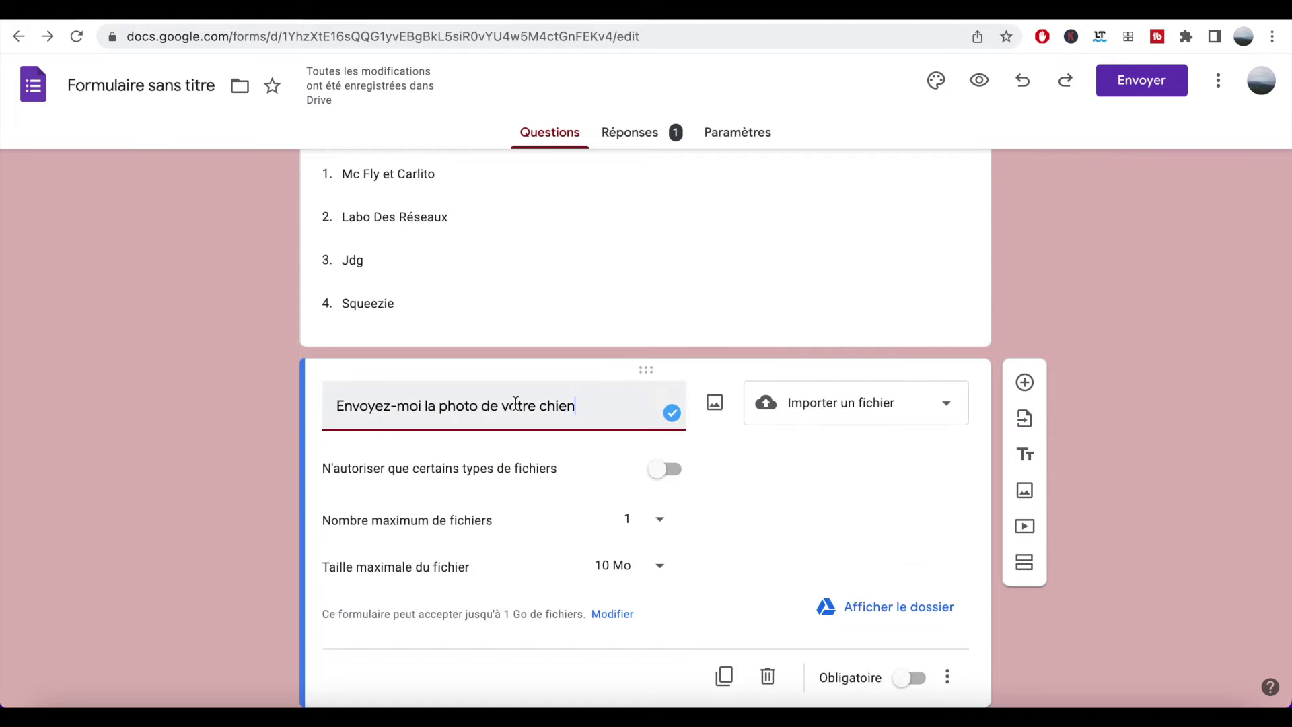
pyautogui.click(665, 469)
pyautogui.click(524, 536)
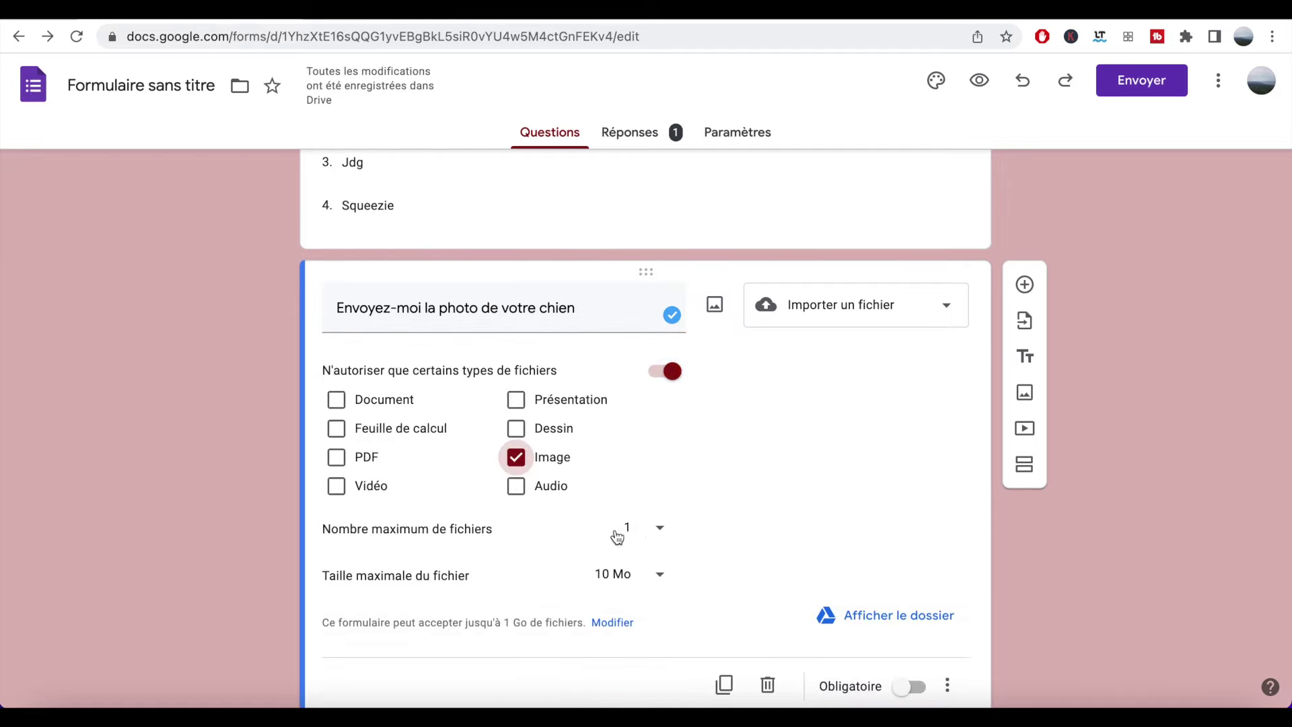
pyautogui.click(658, 578)
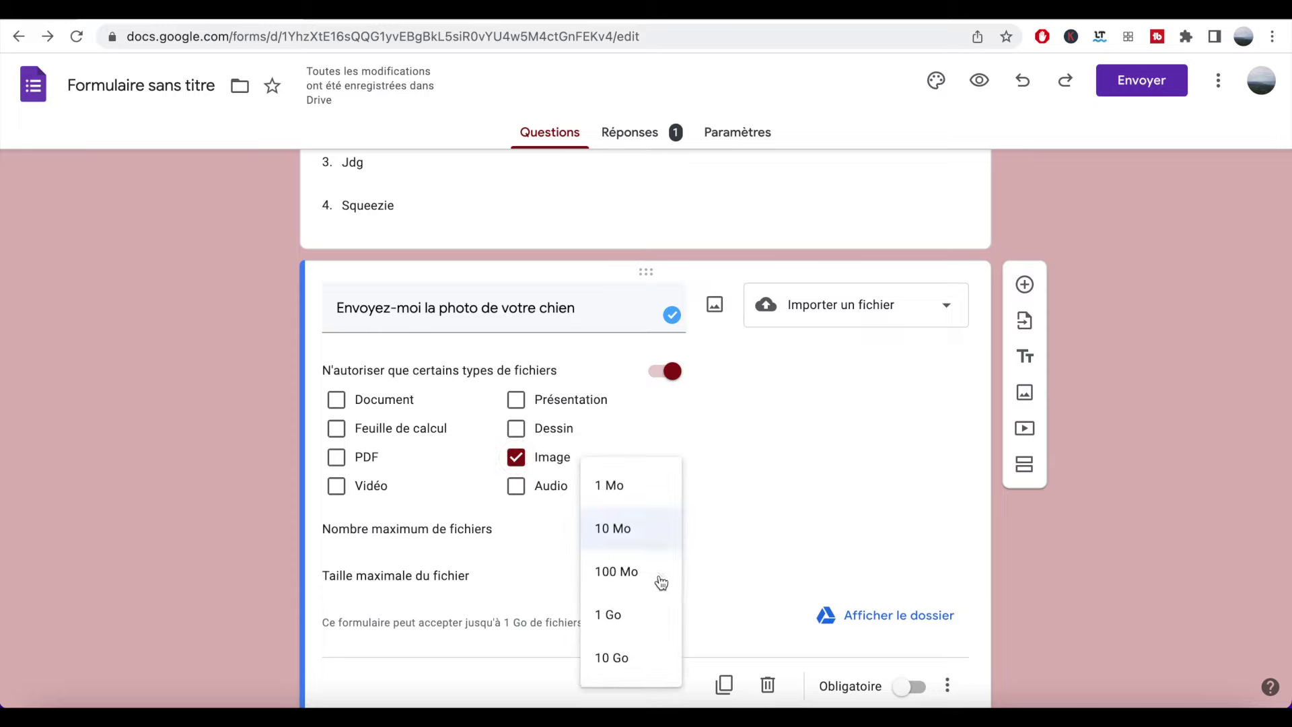
pyautogui.click(647, 495)
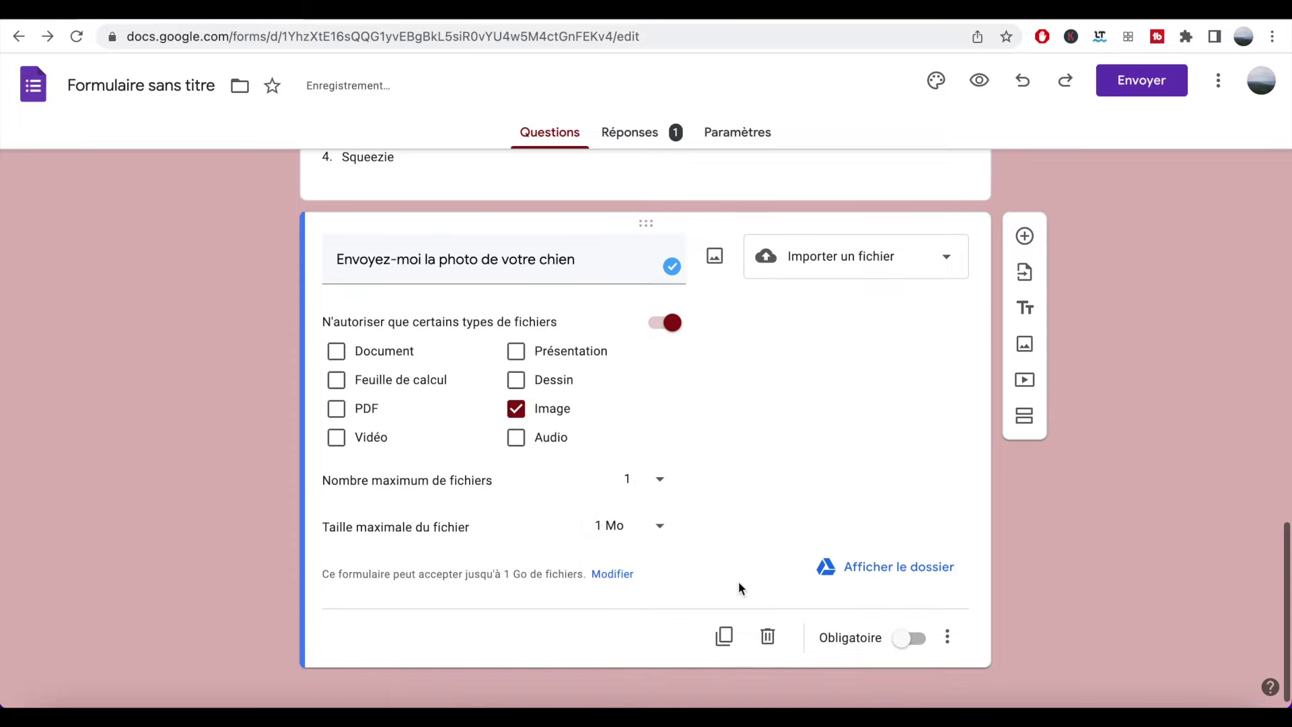
# - Preview the form and look at the file insertion dialog of the dog photo question without uploading anything
pyautogui.click(980, 83)
pyautogui.scroll(-10, 673, 485)
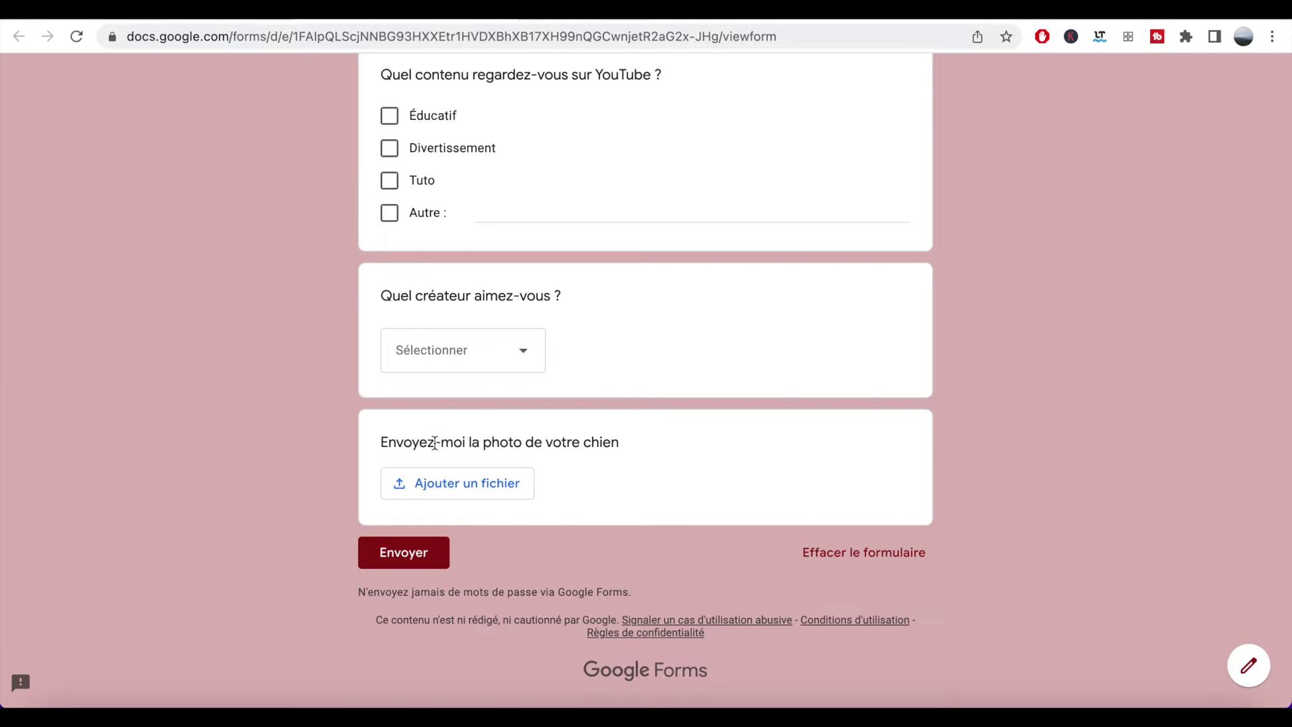
pyautogui.click(486, 489)
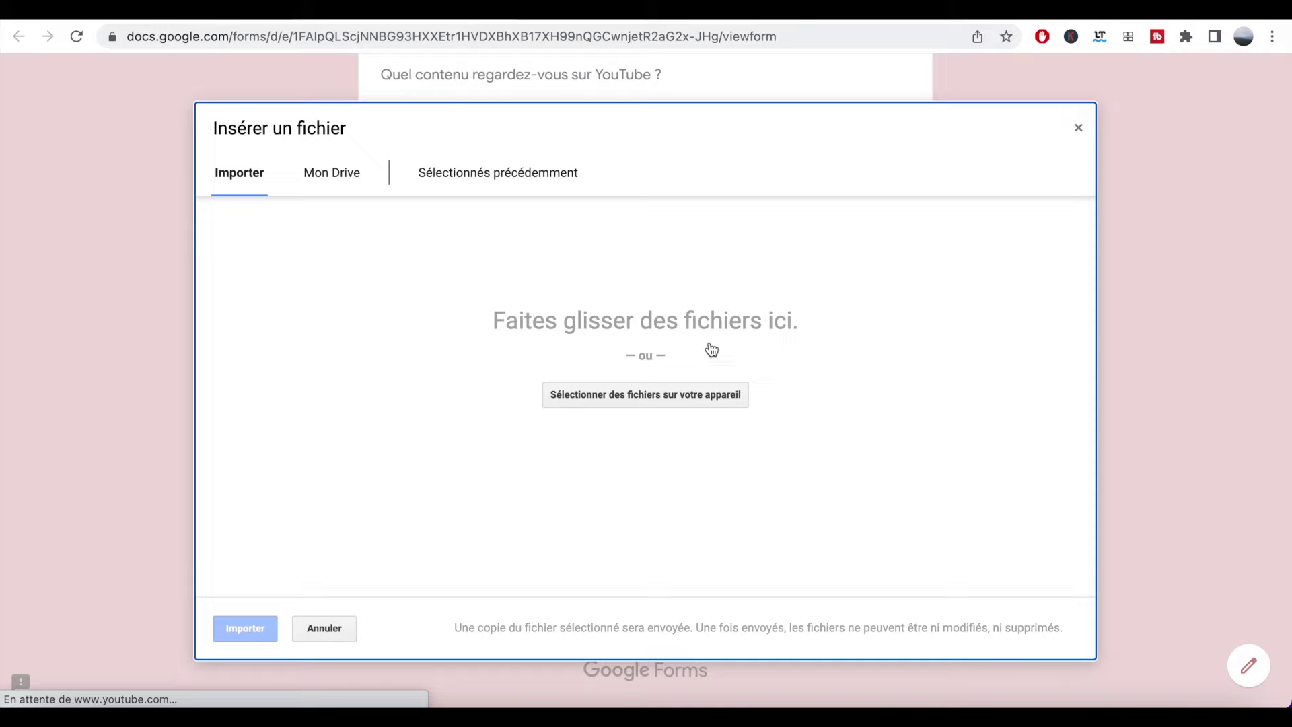
pyautogui.click(1079, 130)
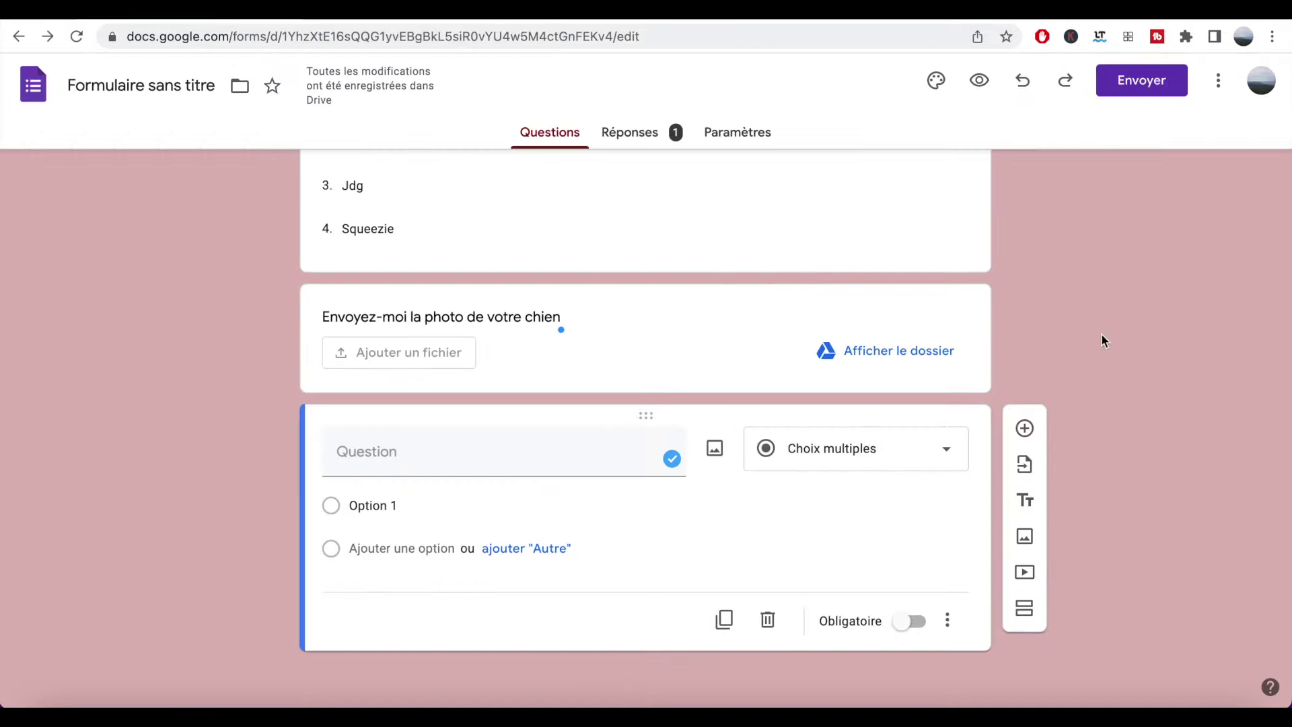
# - Add a linear scale question "Quelle note donner vous au labo des réseaux ?" ranging from 0 to 10
pyautogui.click(846, 460)
pyautogui.click(849, 465)
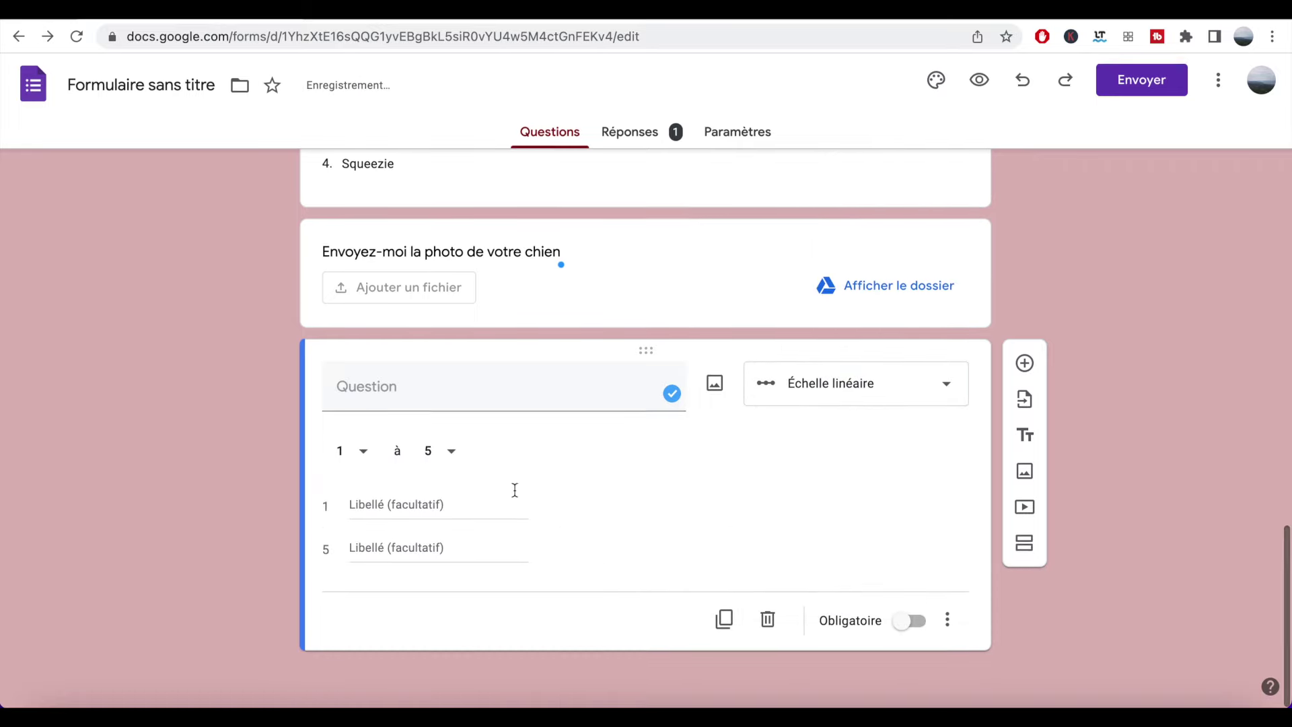
pyautogui.write('Quelle note donner vous au labo des réseaux ?')
pyautogui.click(364, 451)
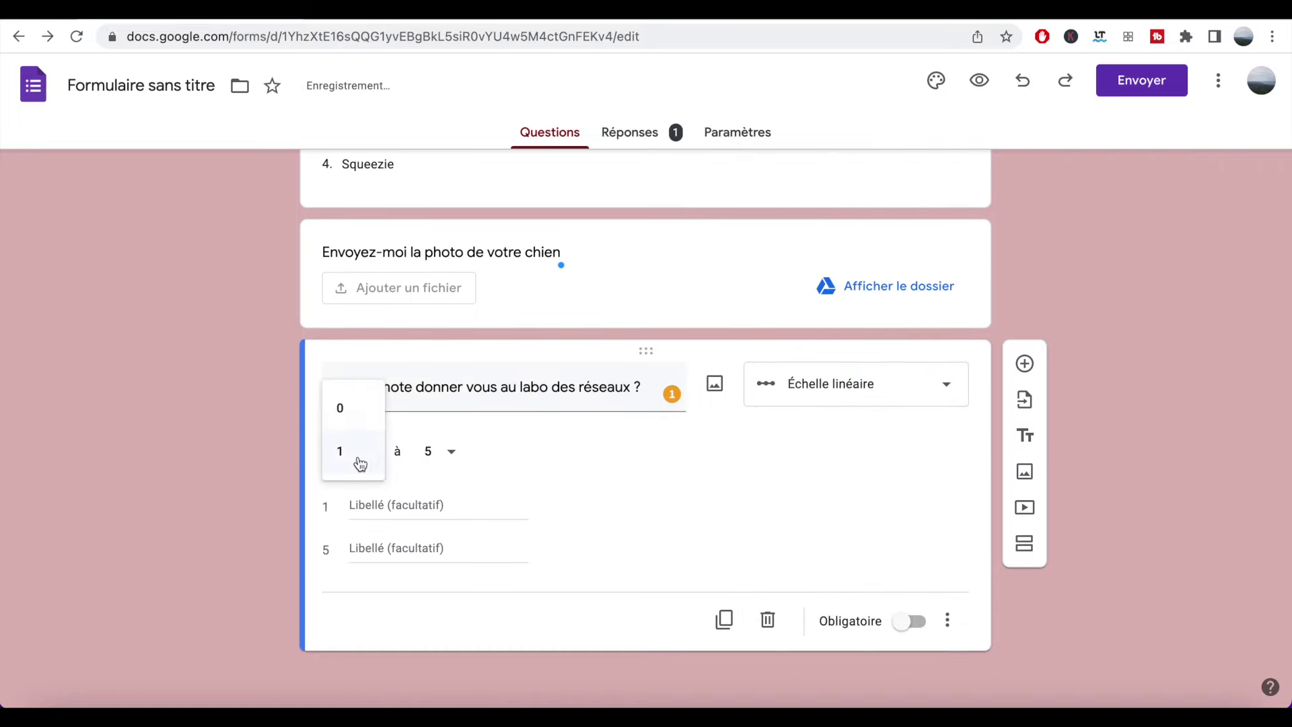
pyautogui.click(343, 408)
pyautogui.click(442, 458)
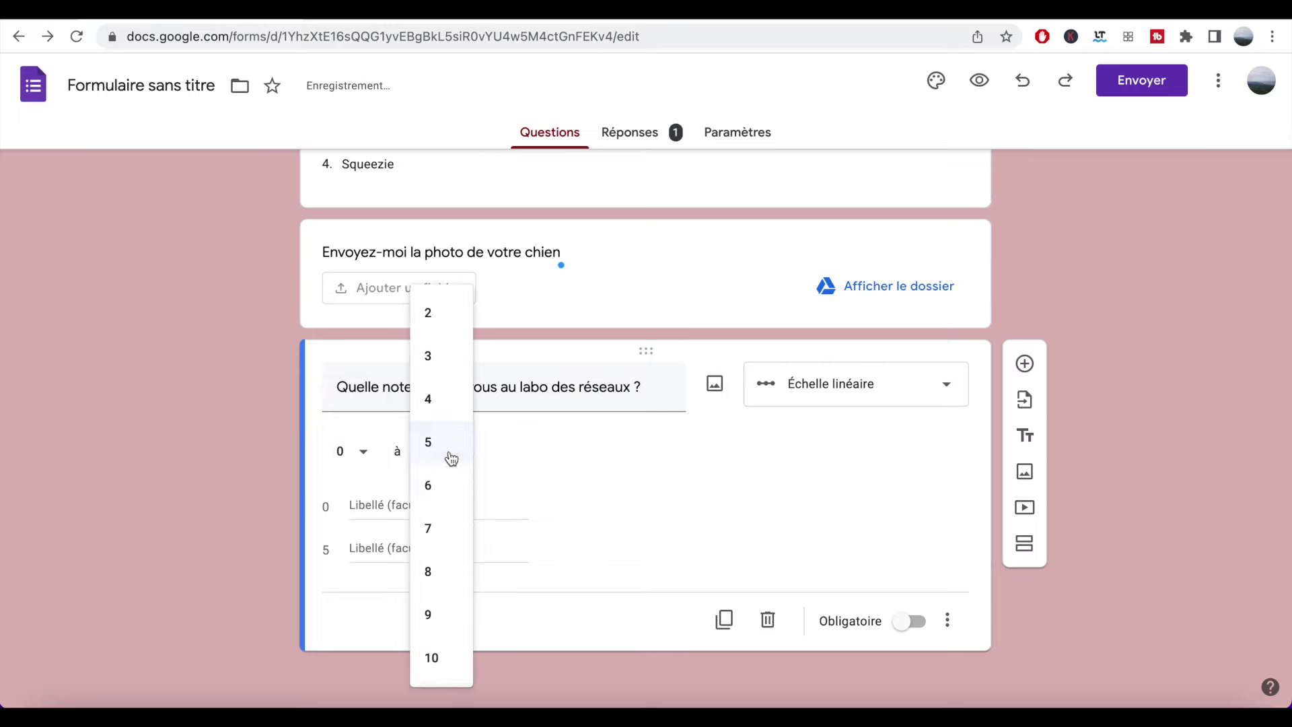
pyautogui.click(442, 656)
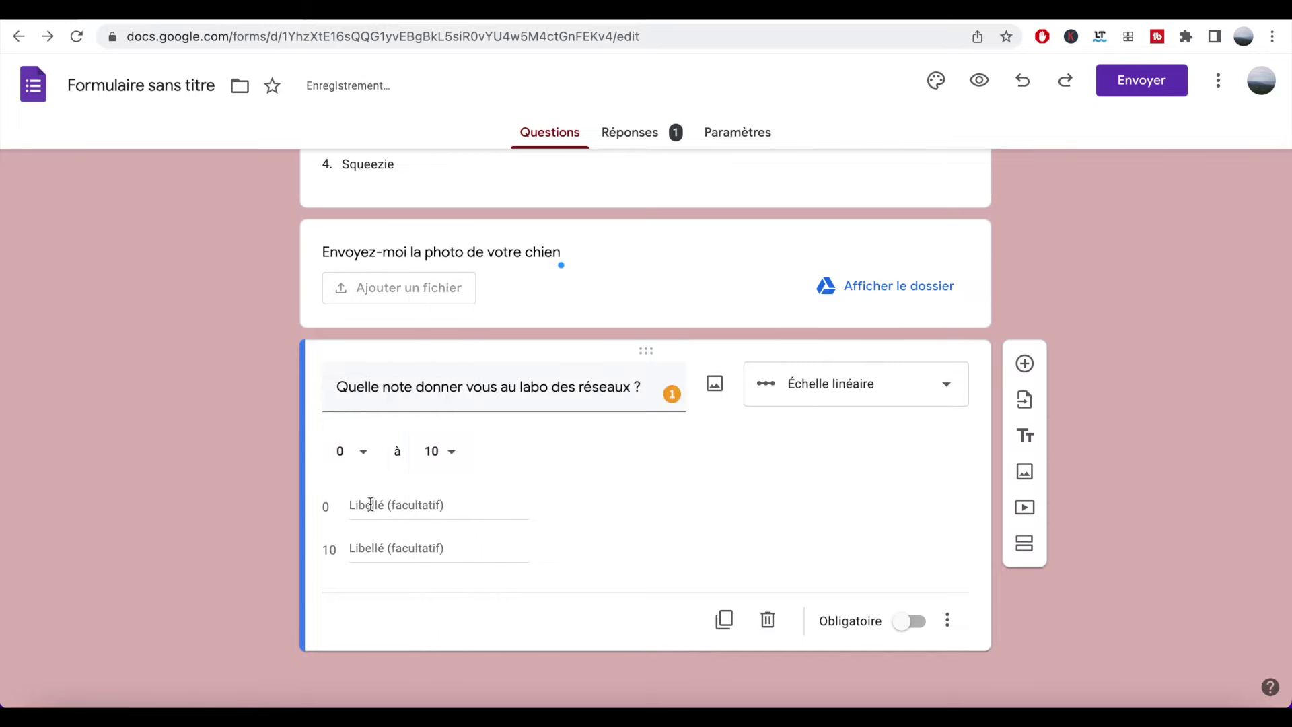
# - Label the scale's 0 as "nul" and 10 as "très bien", and select a rating in the form preview
pyautogui.click(371, 504)
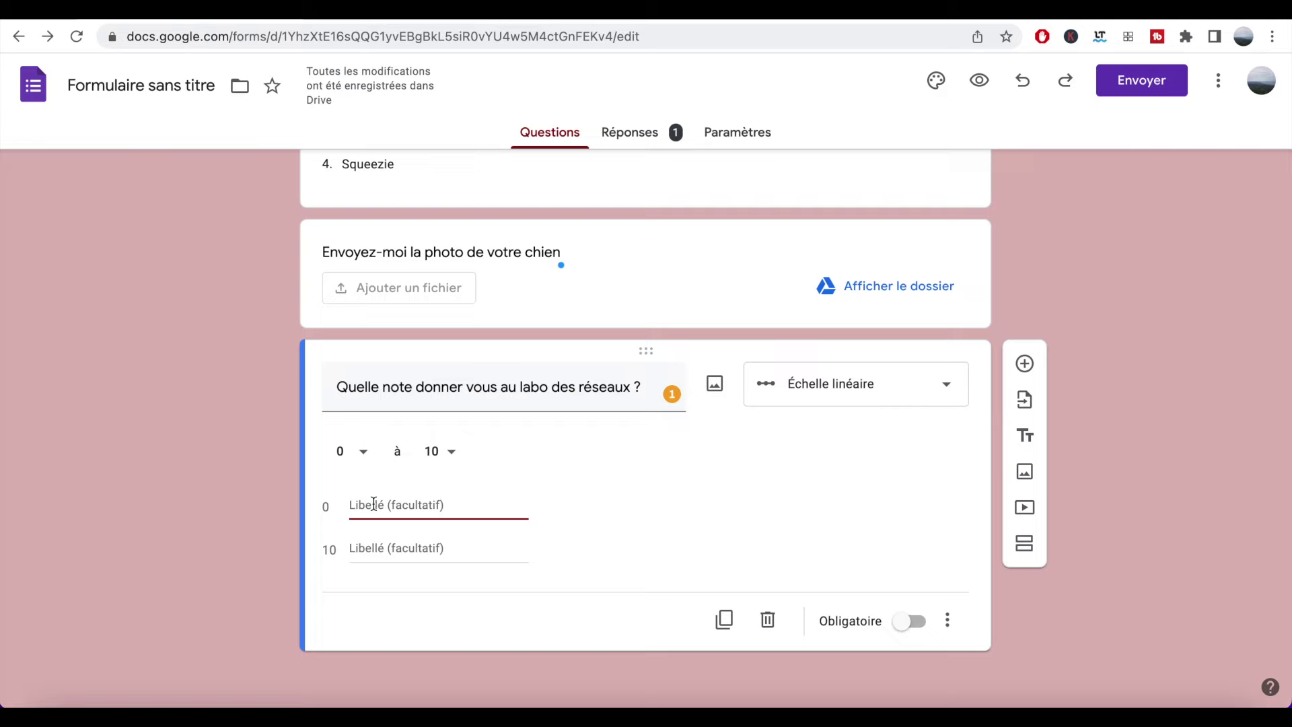
pyautogui.write('nul')
pyautogui.press('Tab')
pyautogui.write('très bien')
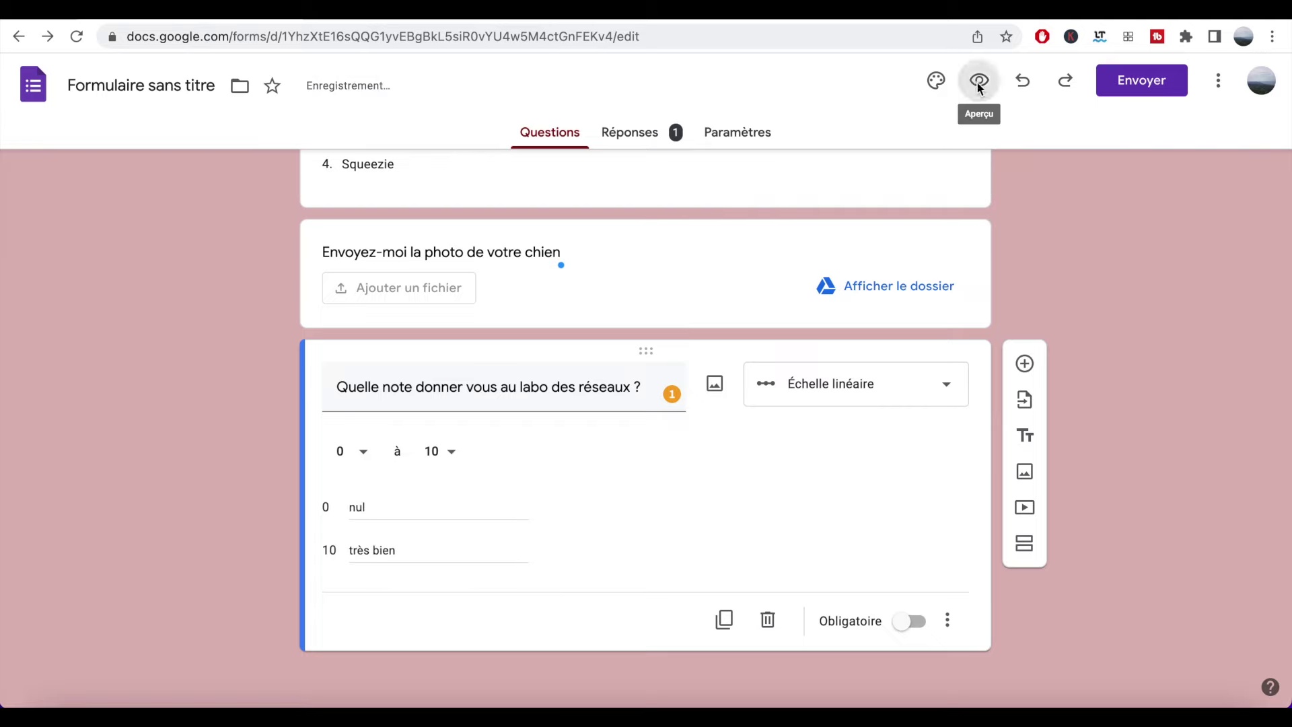
pyautogui.click(979, 80)
pyautogui.click(807, 478)
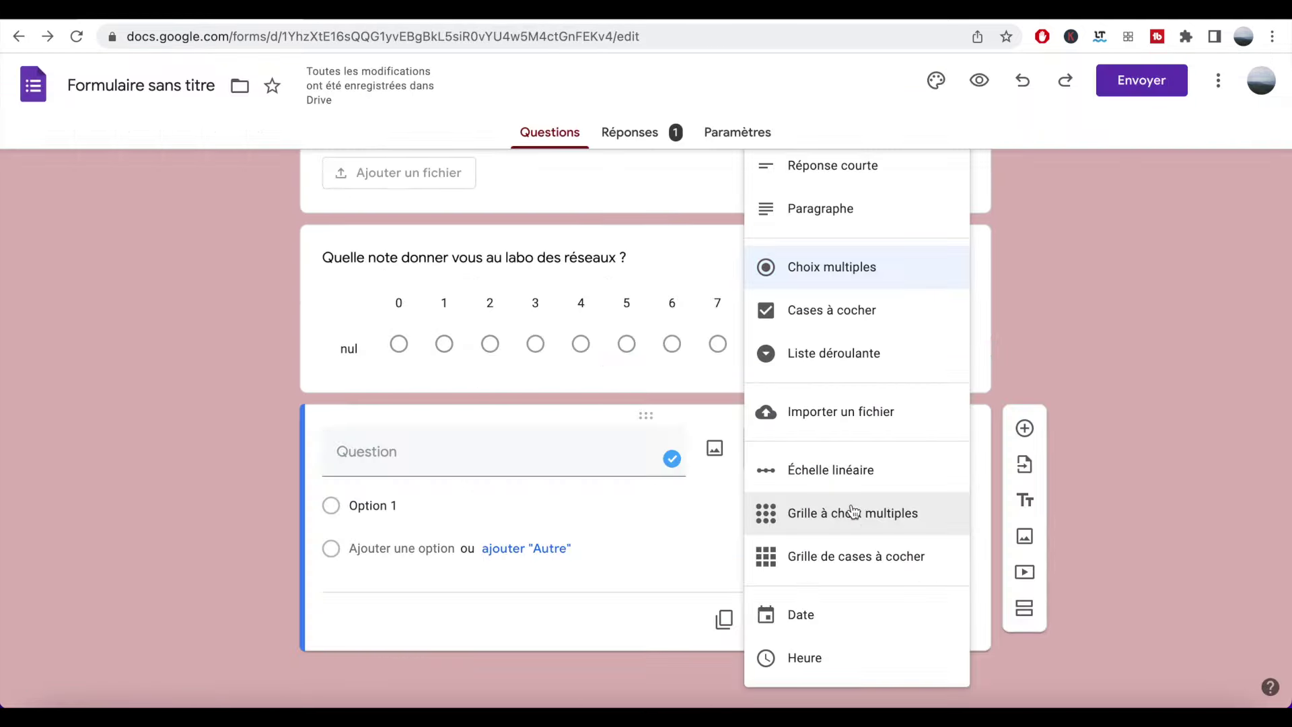
# - Add a multiple-choice grid "Que vous apporte le Labo ?" with rows De la joie, De la connaissance, Rien and columns Oui, Non, Ne sais pas
pyautogui.click(853, 513)
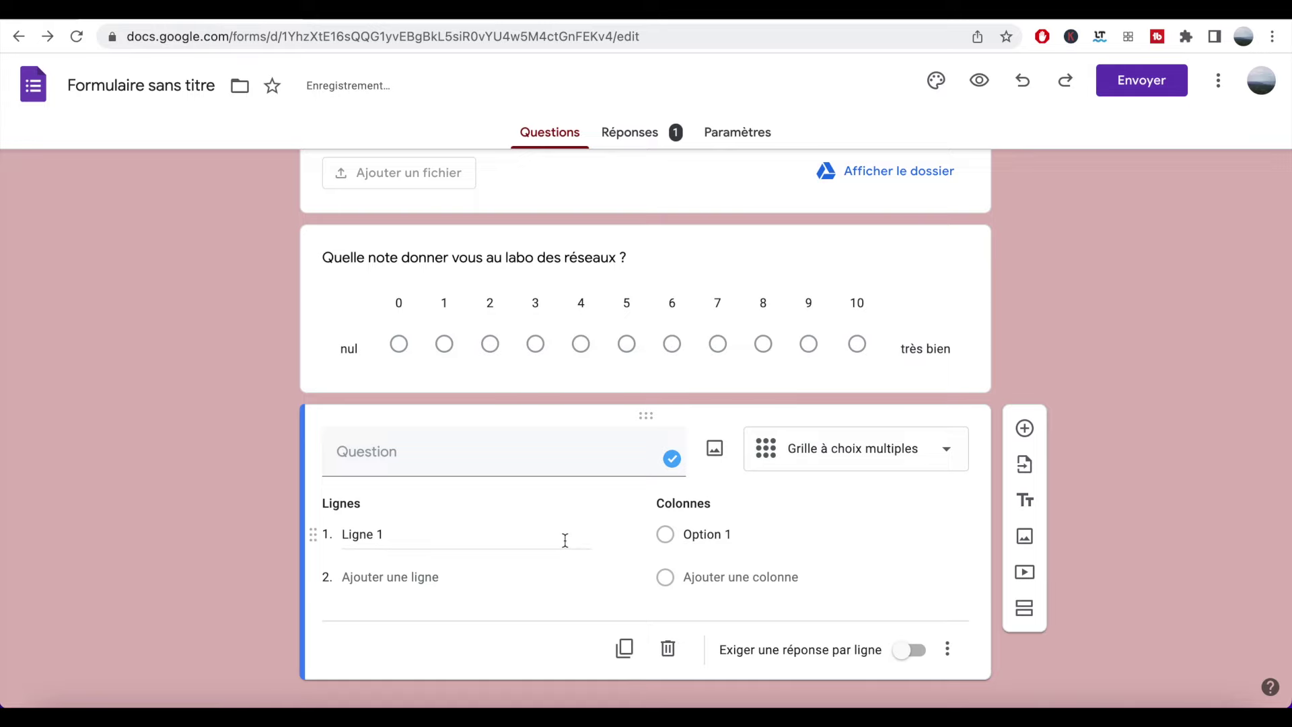
pyautogui.scroll(-1, 565, 539)
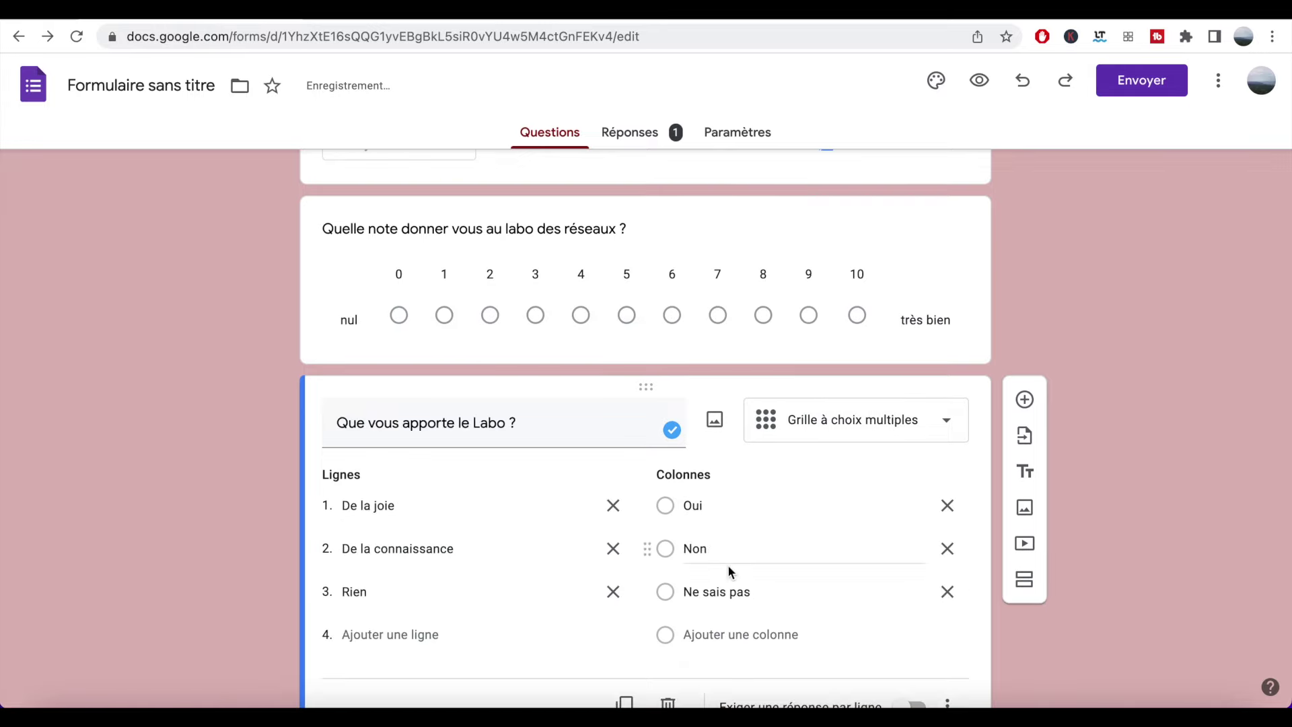
# - Preview the form and answer the grid with Oui for De la joie and De la connaissance, and Non for Rien
pyautogui.click(979, 80)
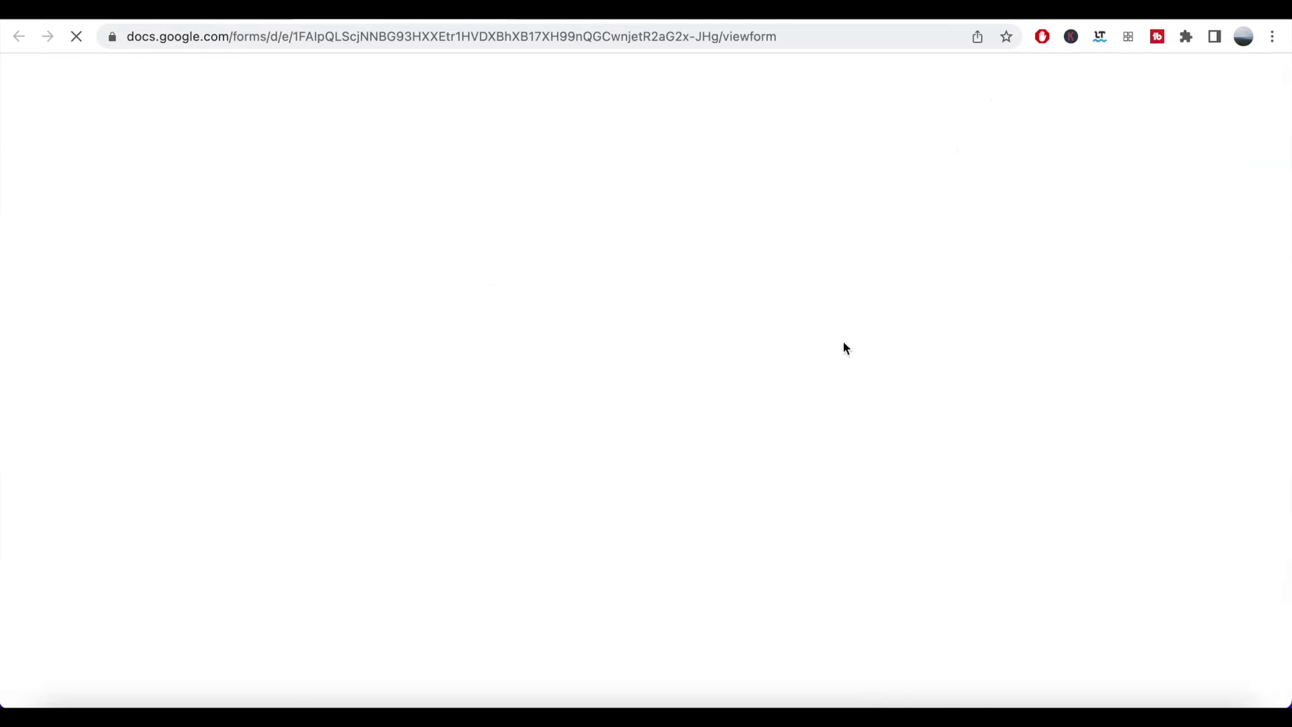
pyautogui.click(584, 368)
pyautogui.click(585, 418)
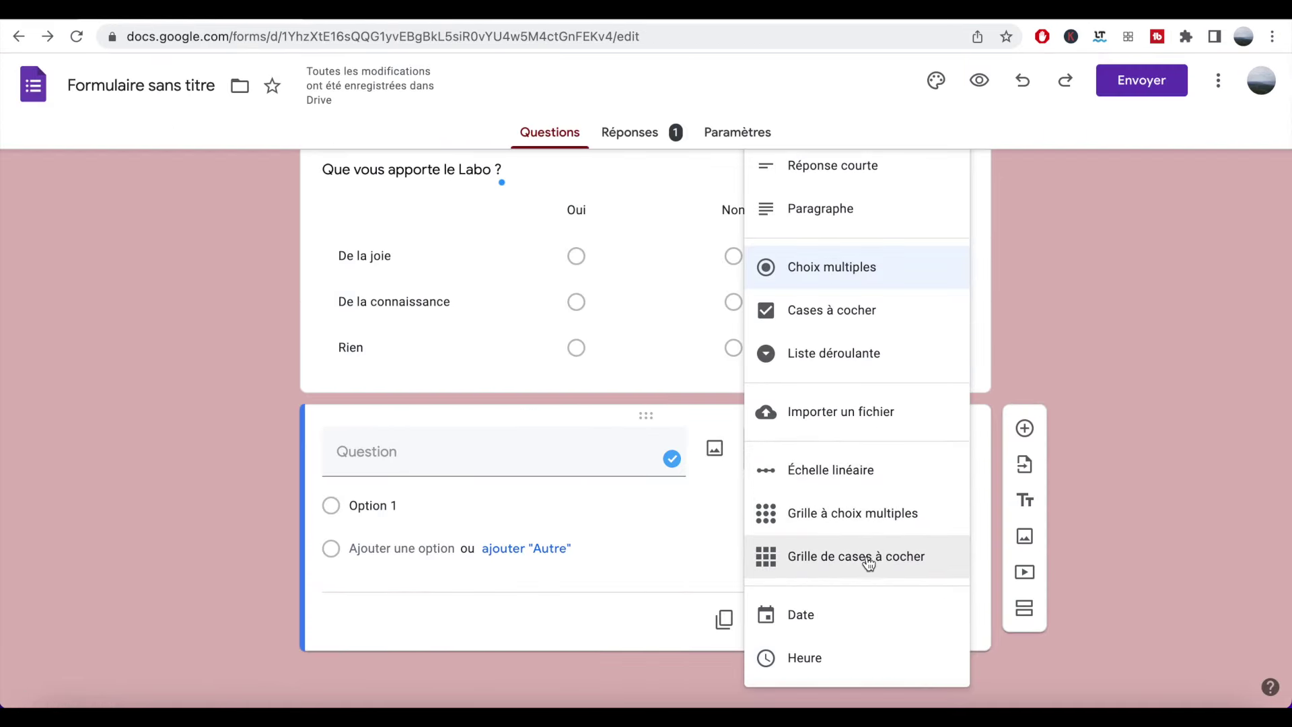
# - Add a checkbox grid "Voulez-vous plus de Tutos ?" with rows Oui, Non and columns Tout le temps, De temps en temps, Parfois, Un peu
pyautogui.click(866, 563)
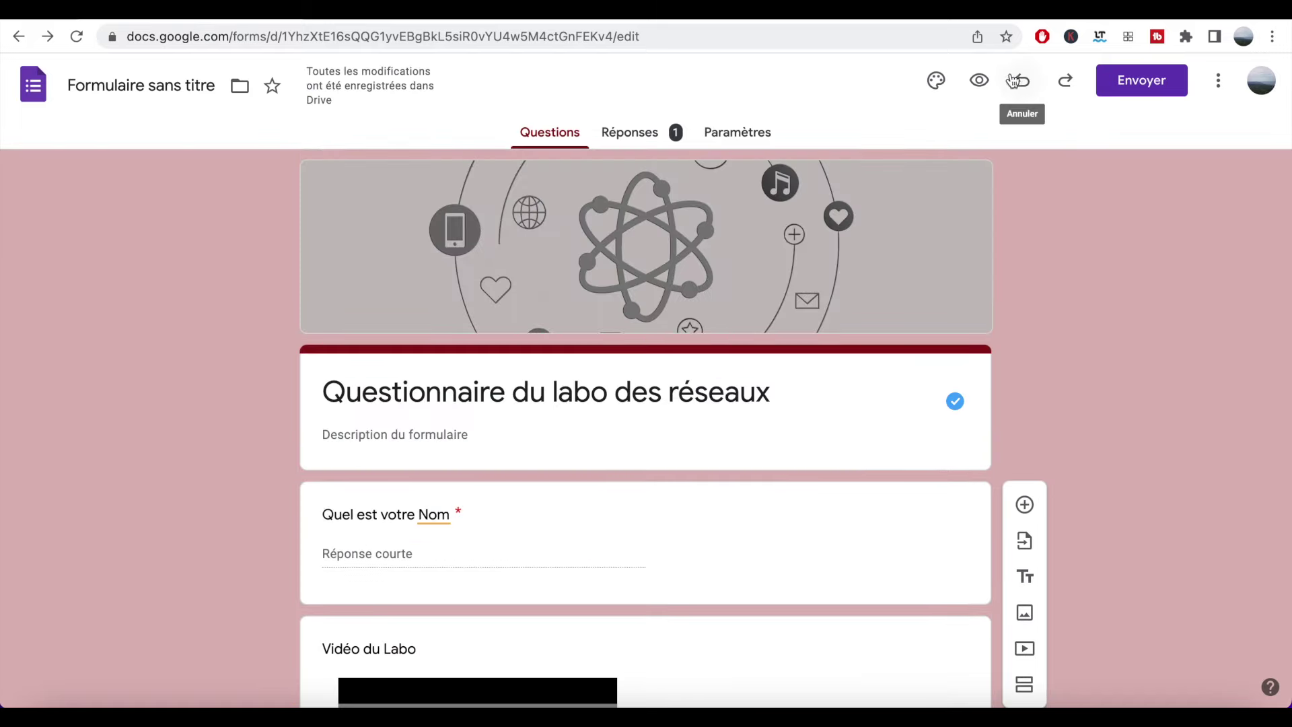
# - Preview the form and tick Tout le temps and De temps en temps for Oui, and De temps en temps for Non
pyautogui.click(978, 80)
pyautogui.scroll(-15, 617, 385)
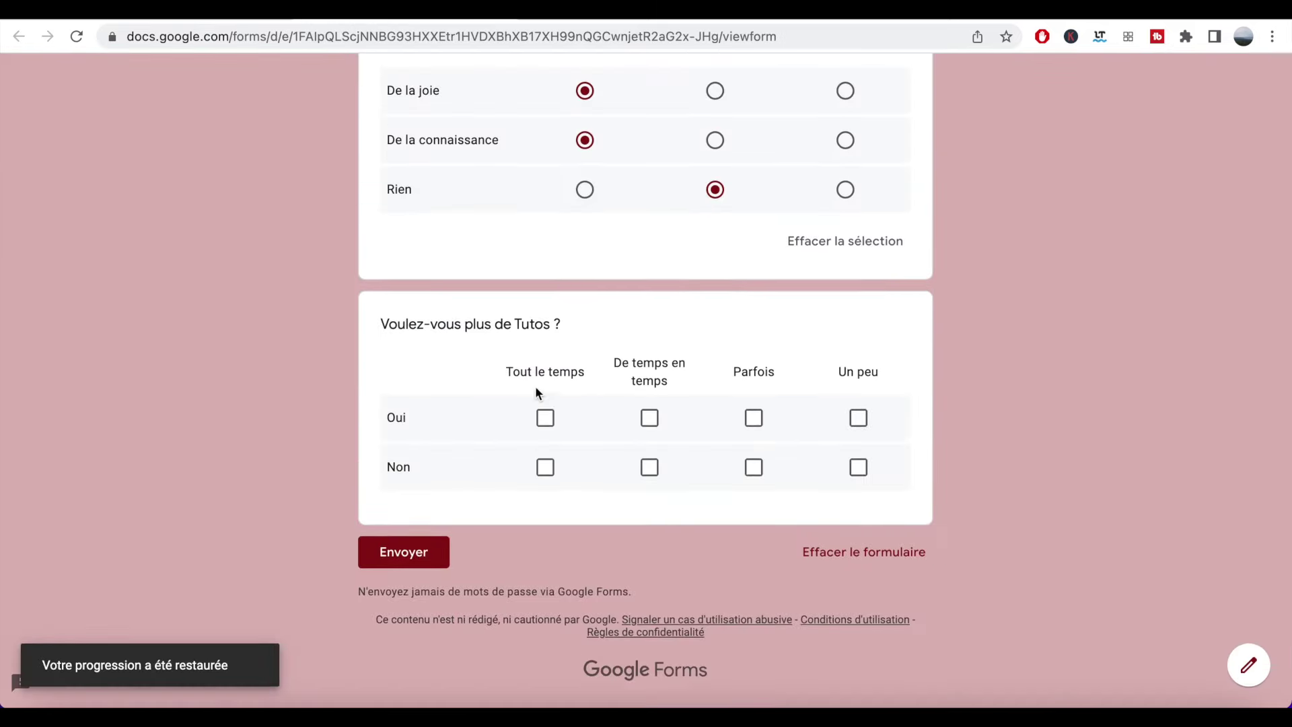
pyautogui.click(545, 417)
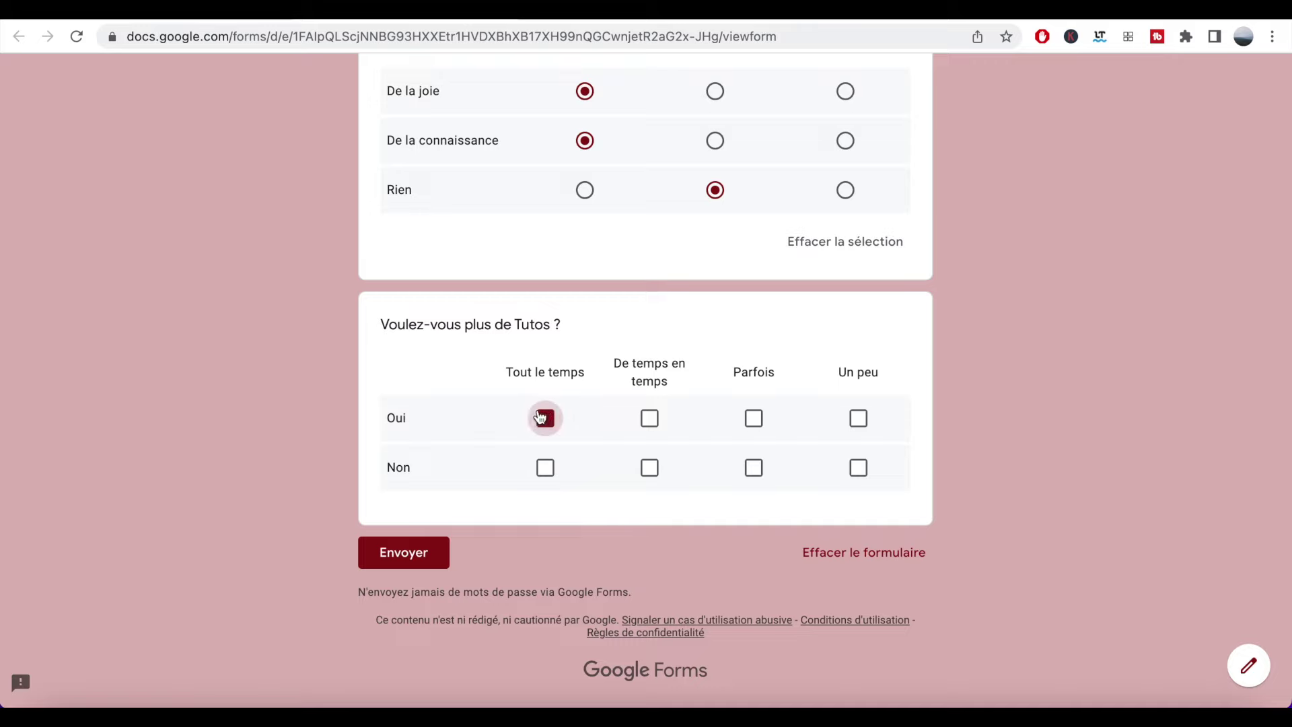
pyautogui.click(650, 418)
pyautogui.click(650, 468)
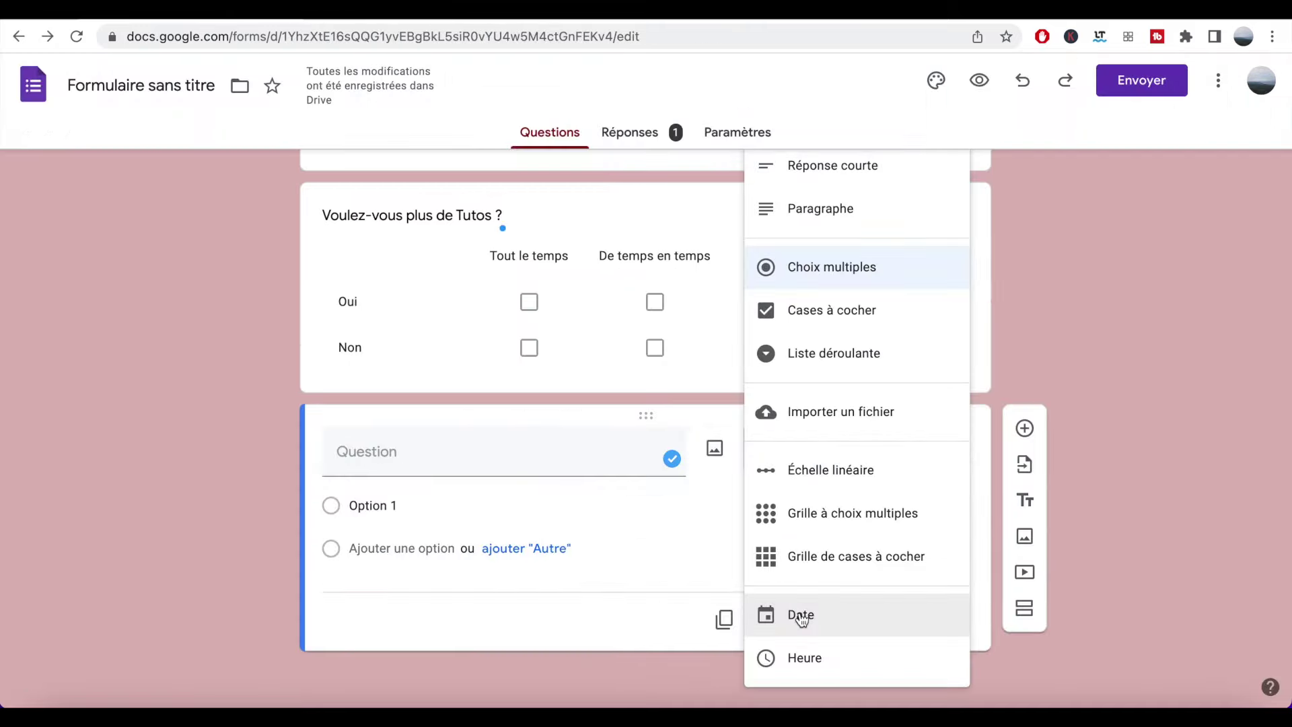
# - Add a date question "Depuis quand vous êtes abonné ?" and a time question "Quelle heure est-il ?"
pyautogui.click(801, 616)
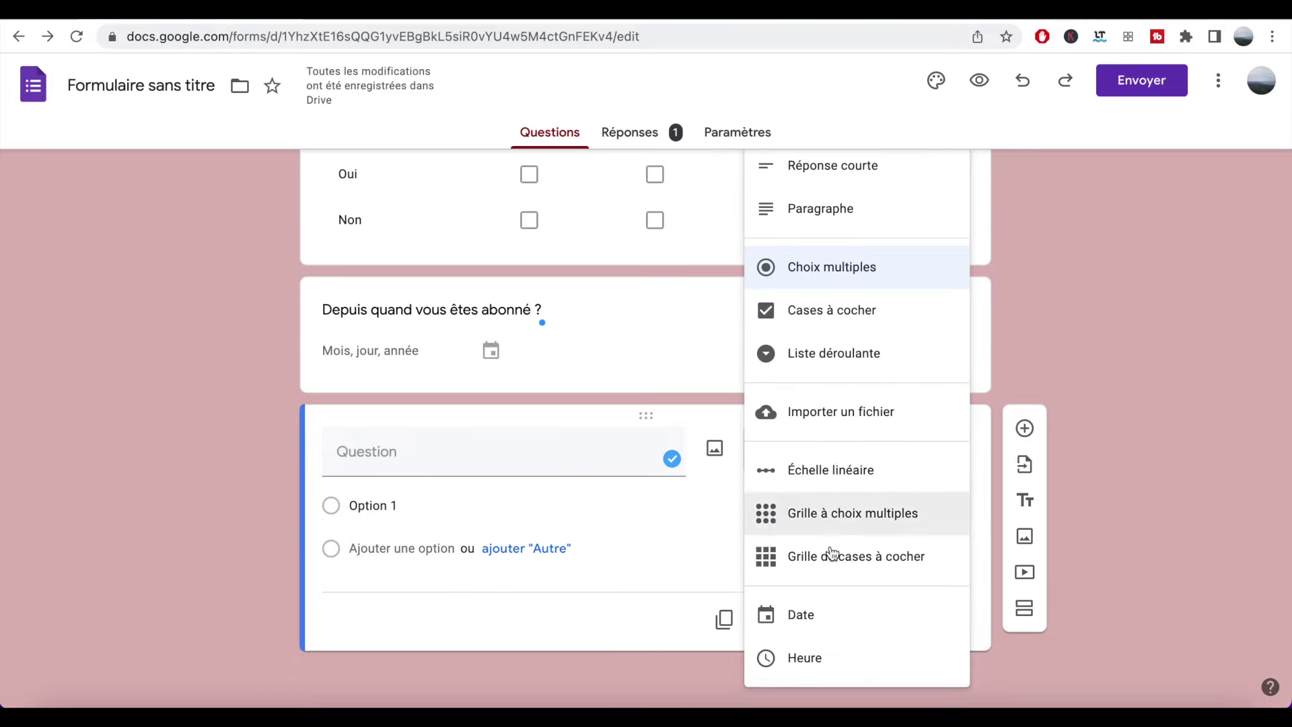
pyautogui.click(804, 657)
pyautogui.click(407, 494)
pyautogui.write('Quelle heure est-il ?')
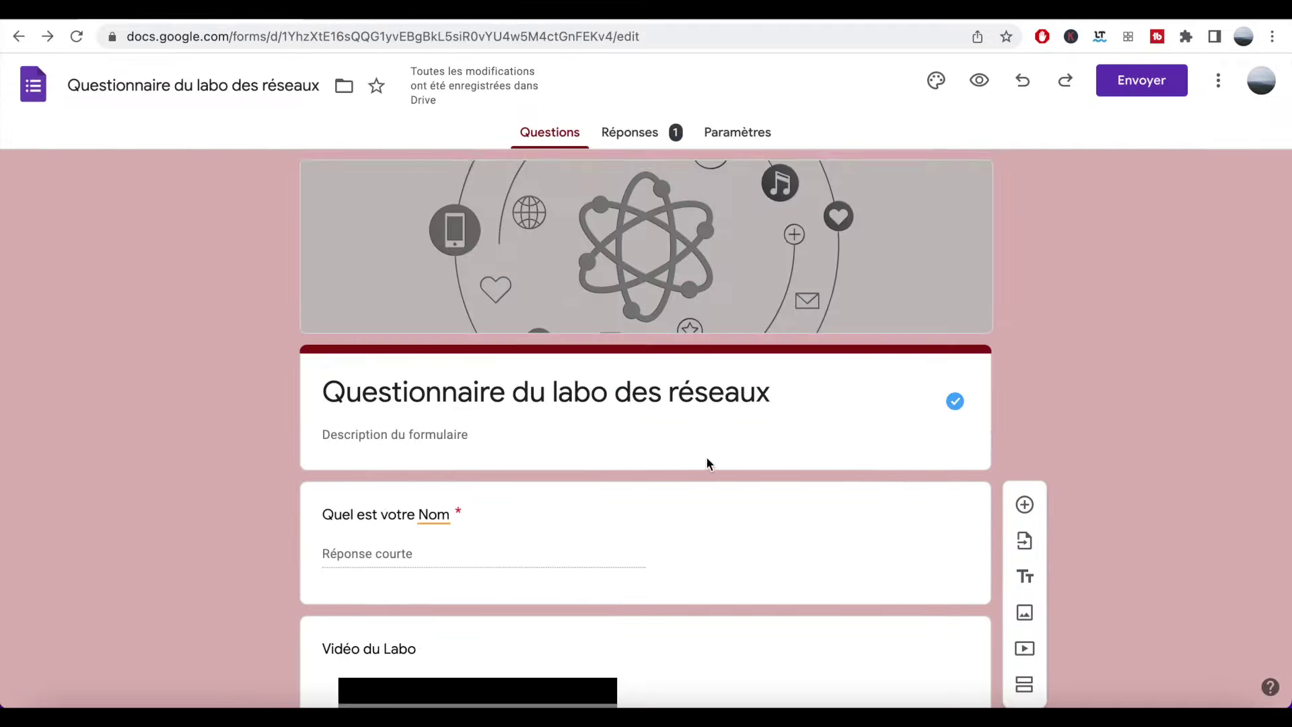
# - Look through the whole form, and reopen "Questionnaire du labo des réseaux" from the Forms home page
pyautogui.scroll(-15, 705, 456)
pyautogui.scroll(-10, 705, 456)
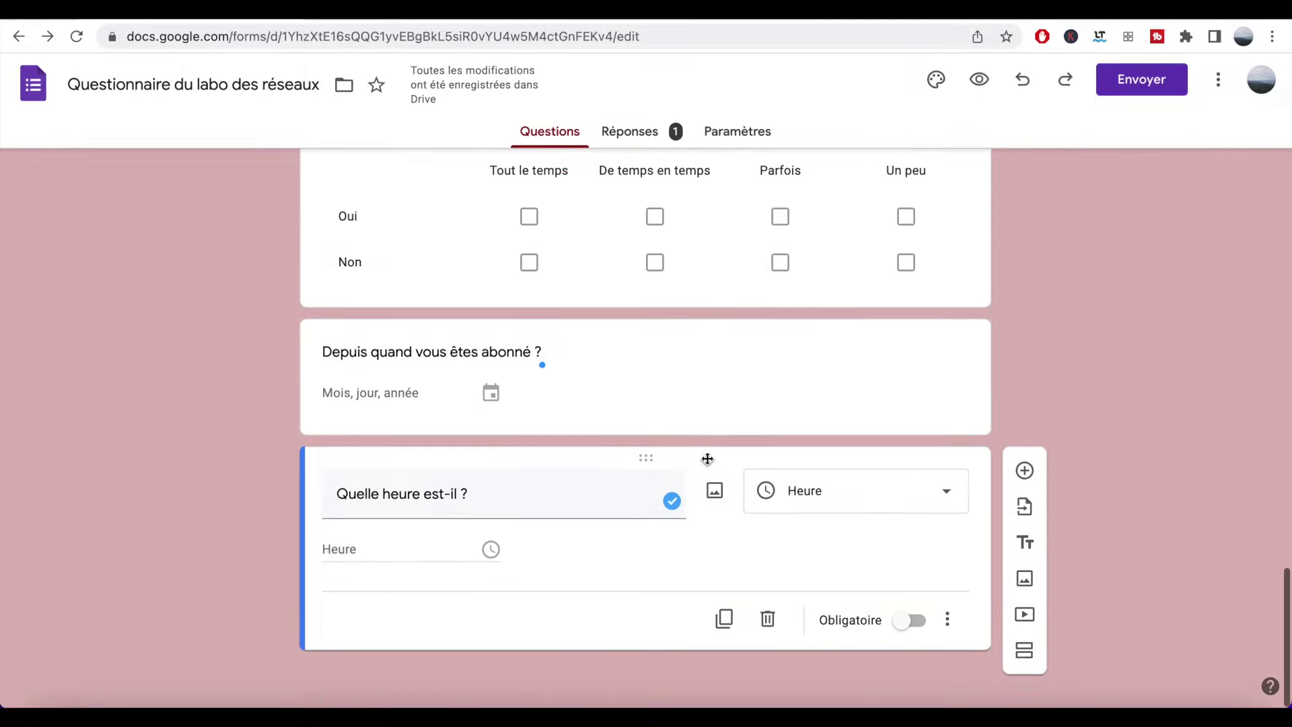
pyautogui.scroll(10, 554, 331)
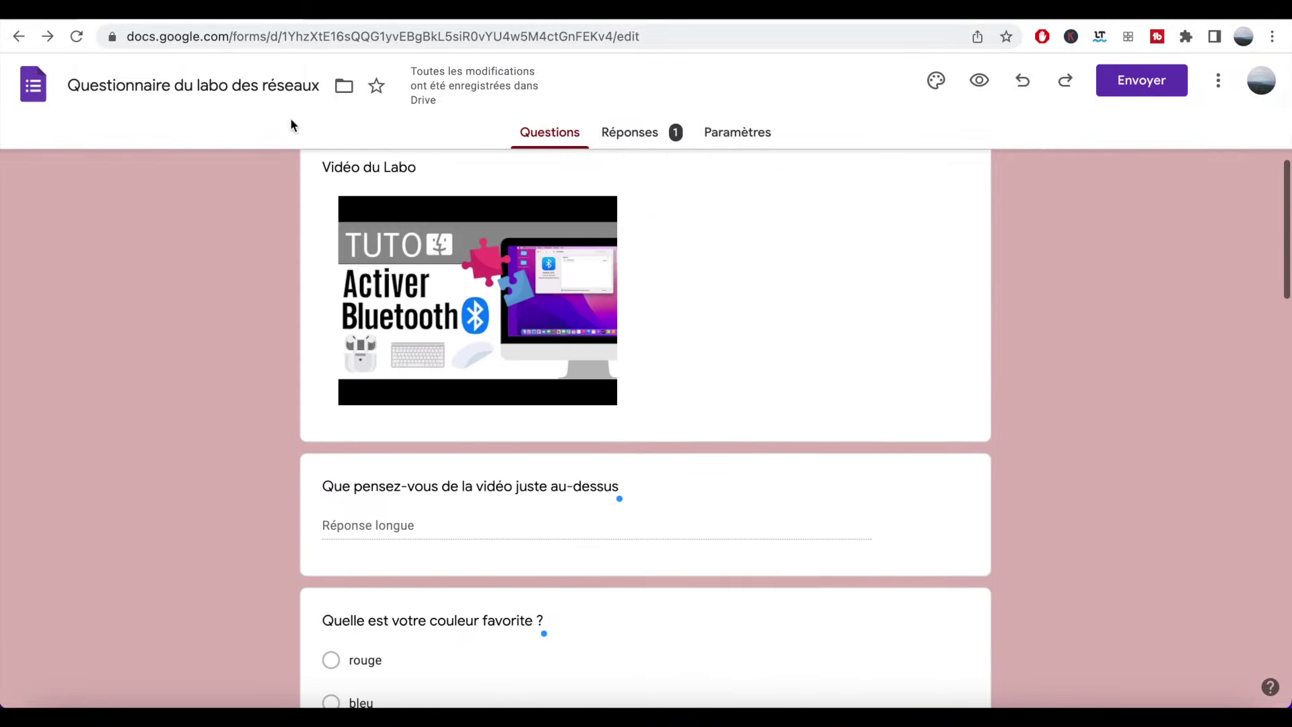
pyautogui.click(35, 90)
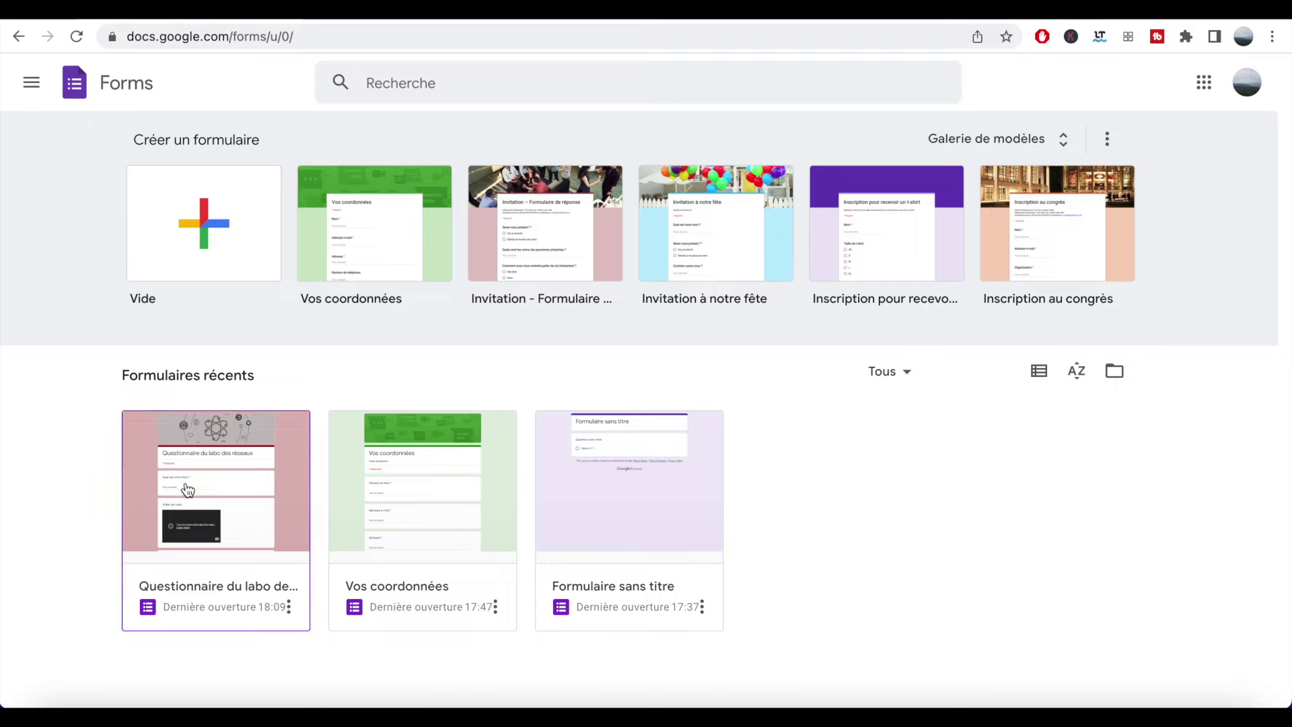
pyautogui.click(187, 489)
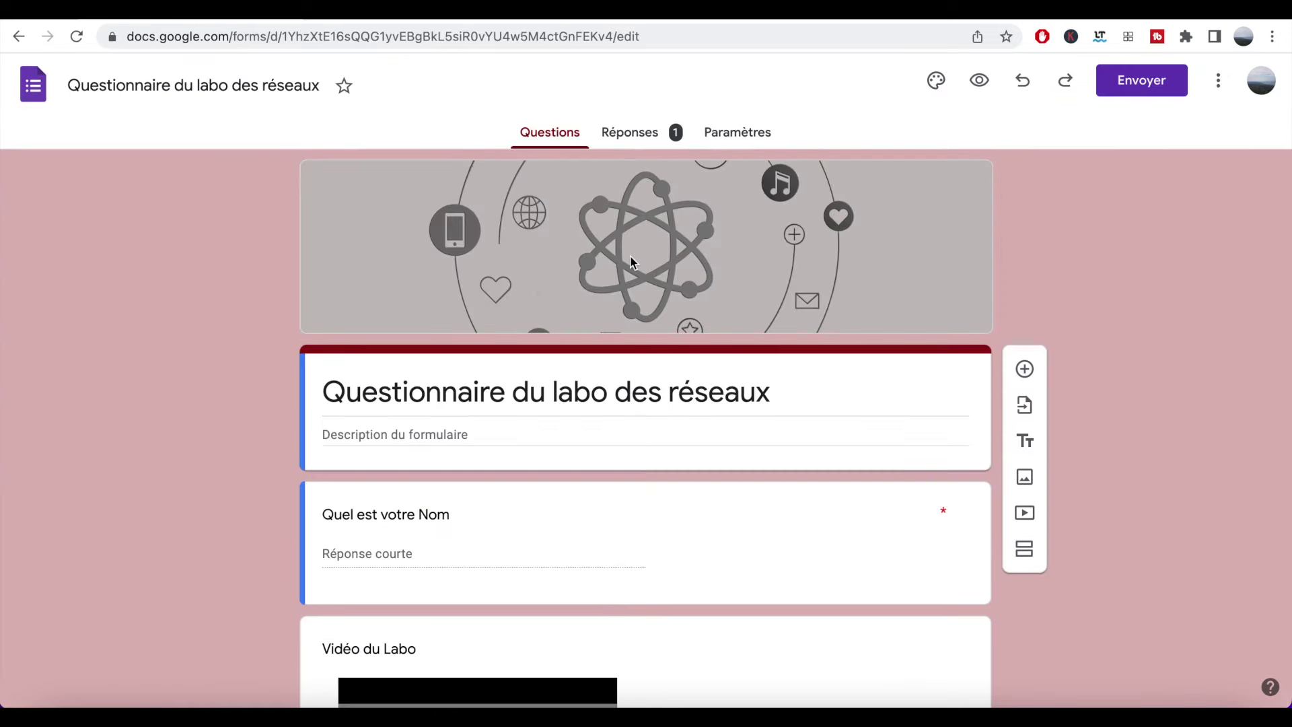
# - Turn on email address collection for the form and copy its shortened share link
pyautogui.click(1139, 86)
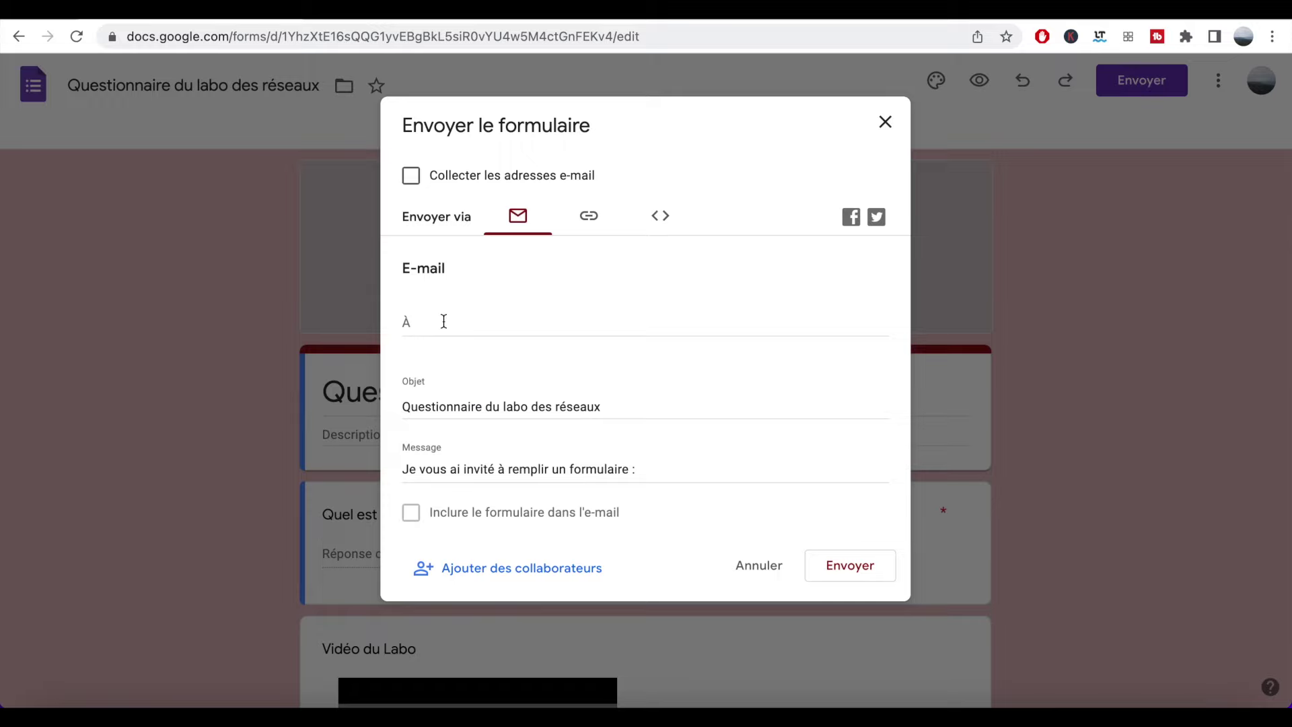
pyautogui.click(589, 217)
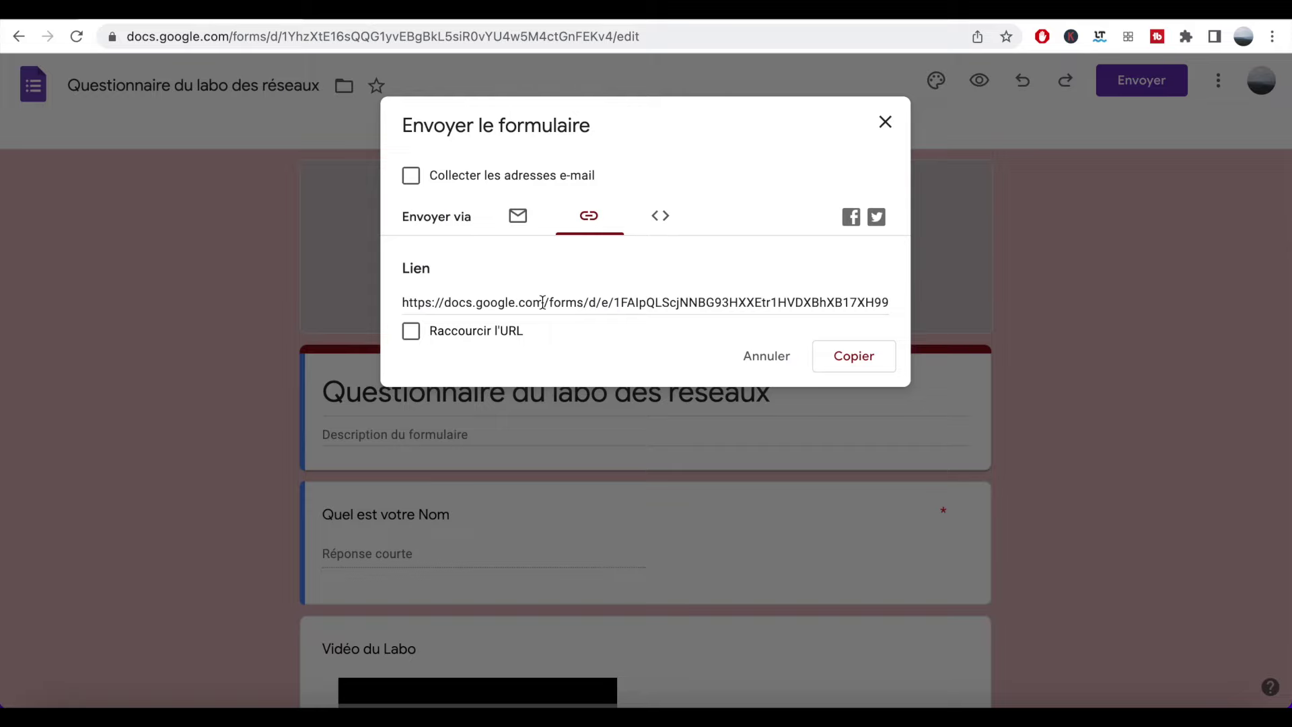
pyautogui.click(411, 331)
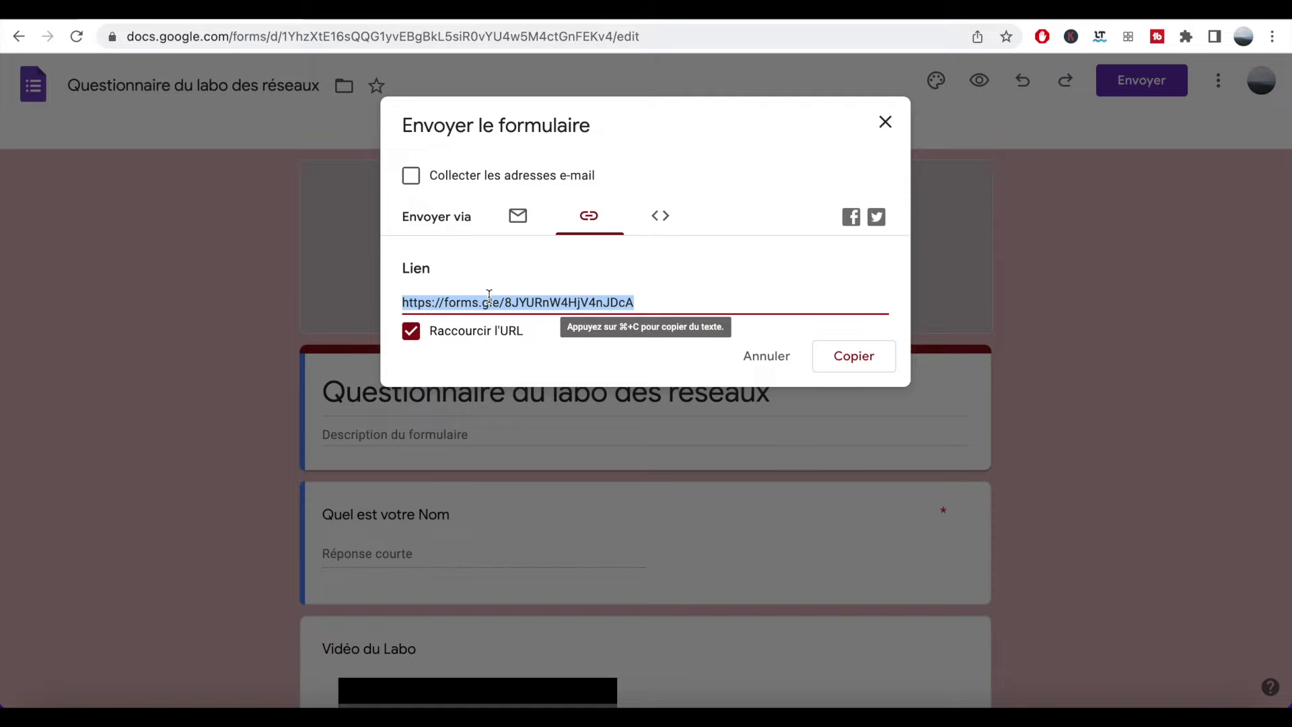
pyautogui.click(412, 176)
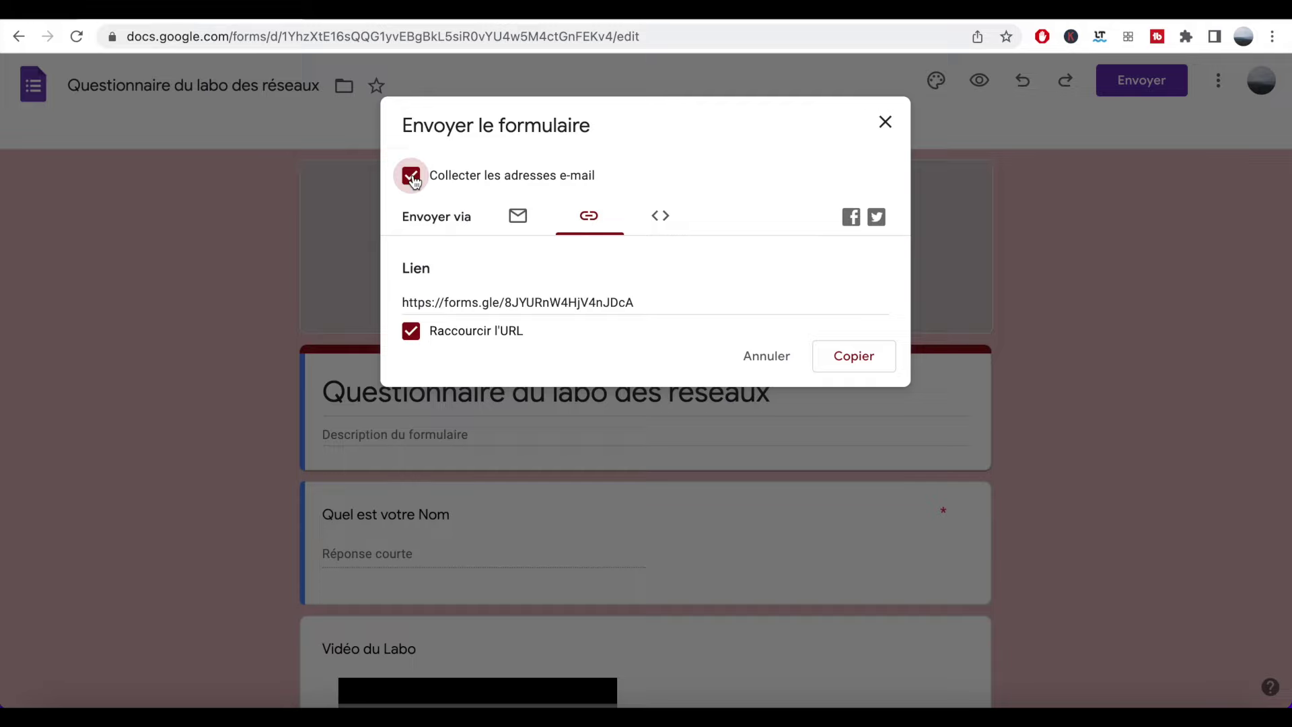
pyautogui.click(852, 356)
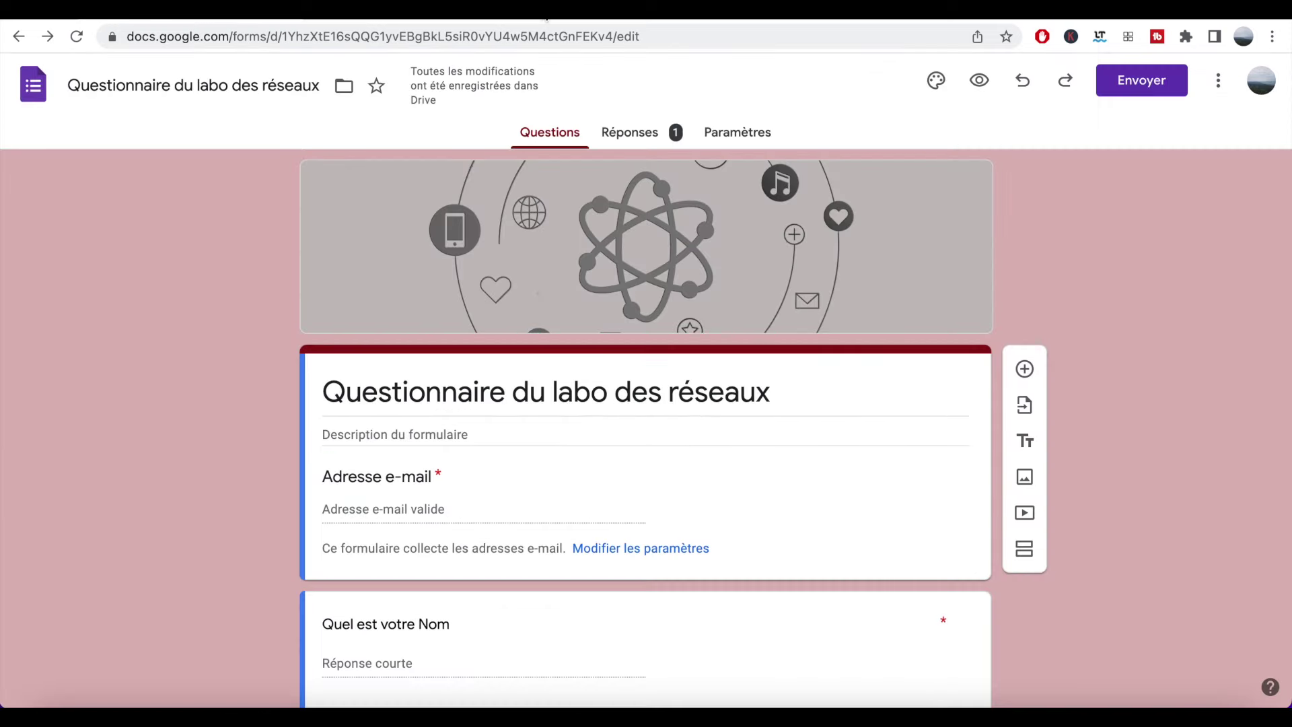
# - Review the summary of responses and create a new spreadsheet to receive them
pyautogui.click(630, 134)
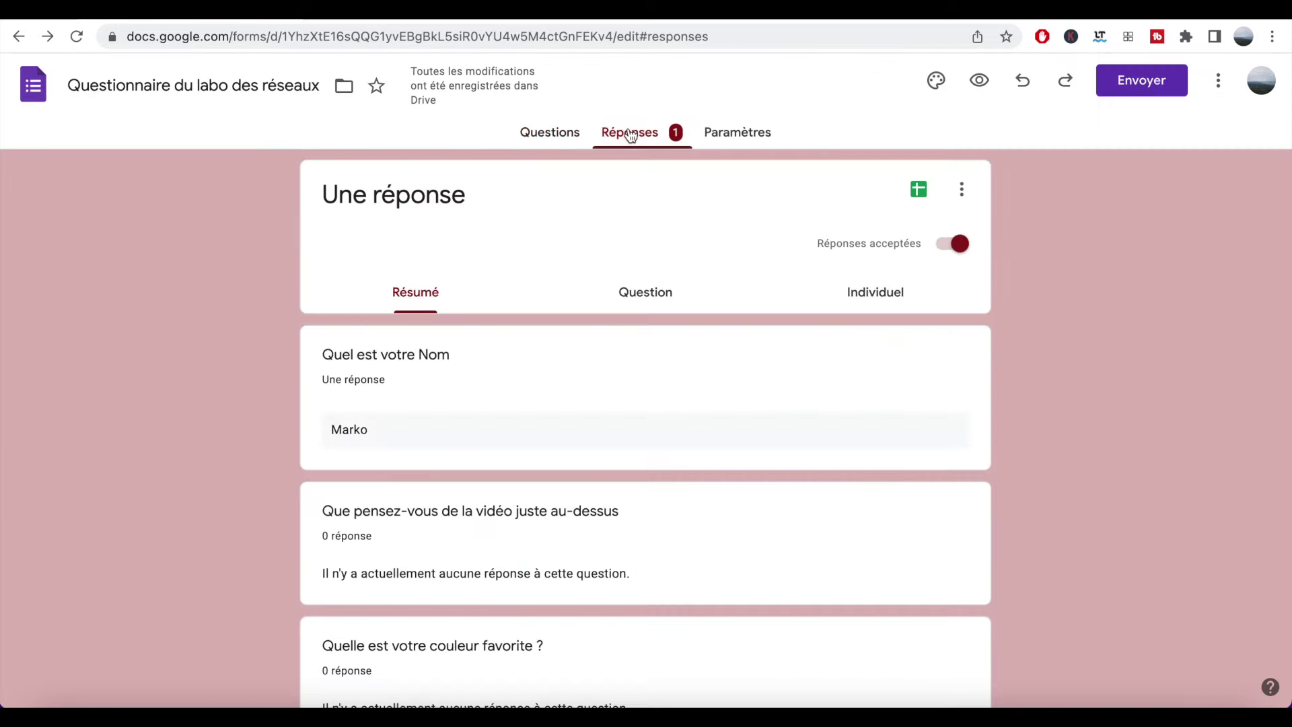
pyautogui.scroll(-3, 688, 405)
pyautogui.scroll(-7, 688, 406)
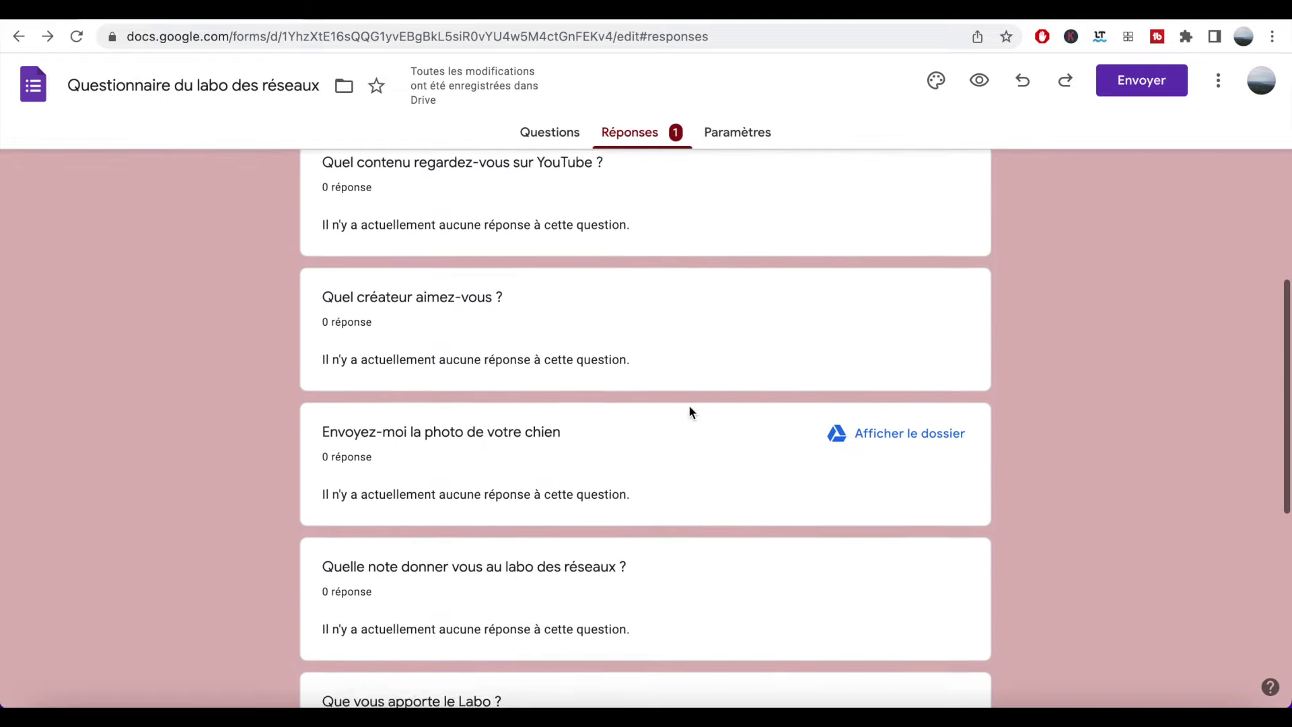
pyautogui.scroll(-8, 689, 407)
pyautogui.scroll(20, 688, 412)
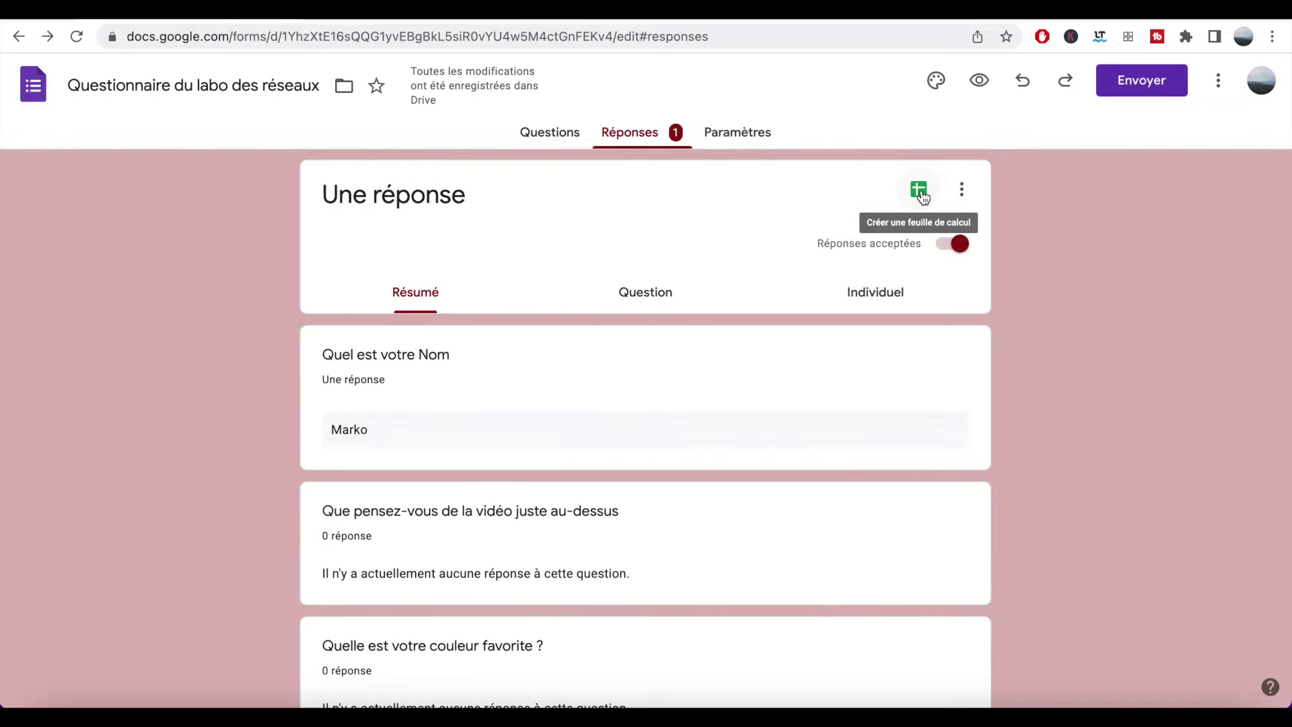
pyautogui.click(920, 191)
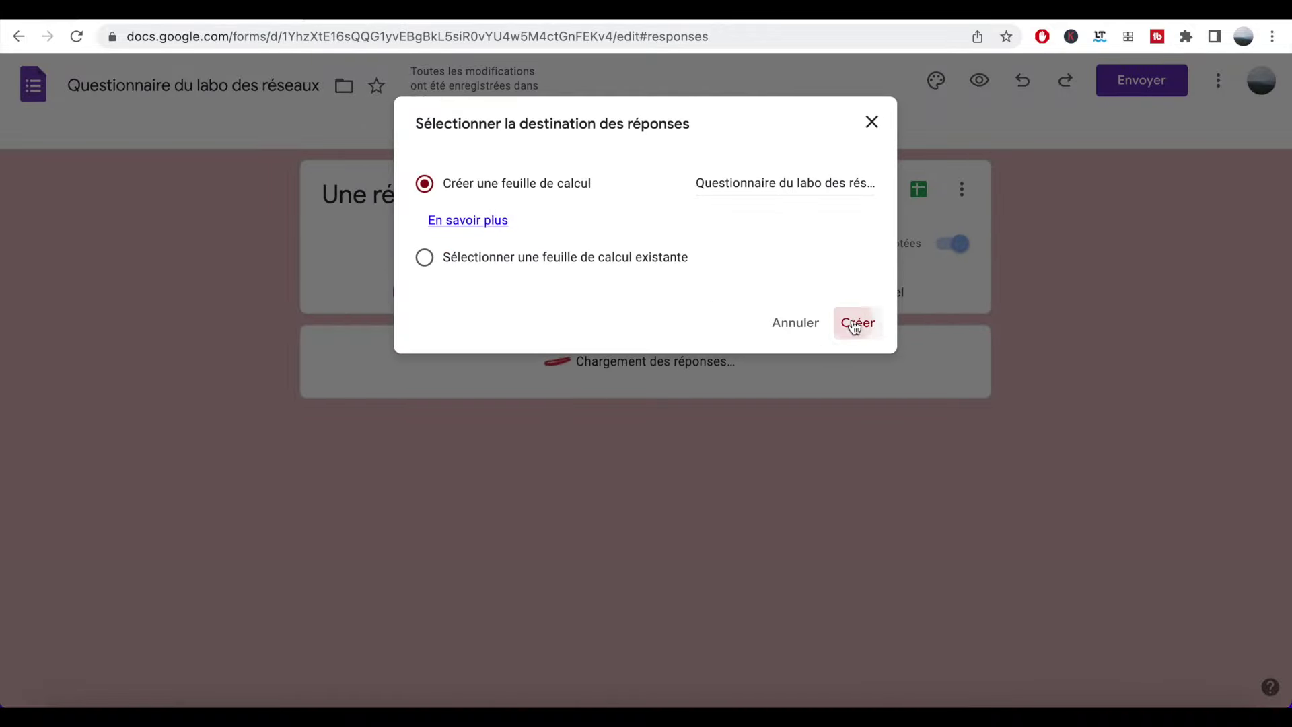
pyautogui.click(857, 322)
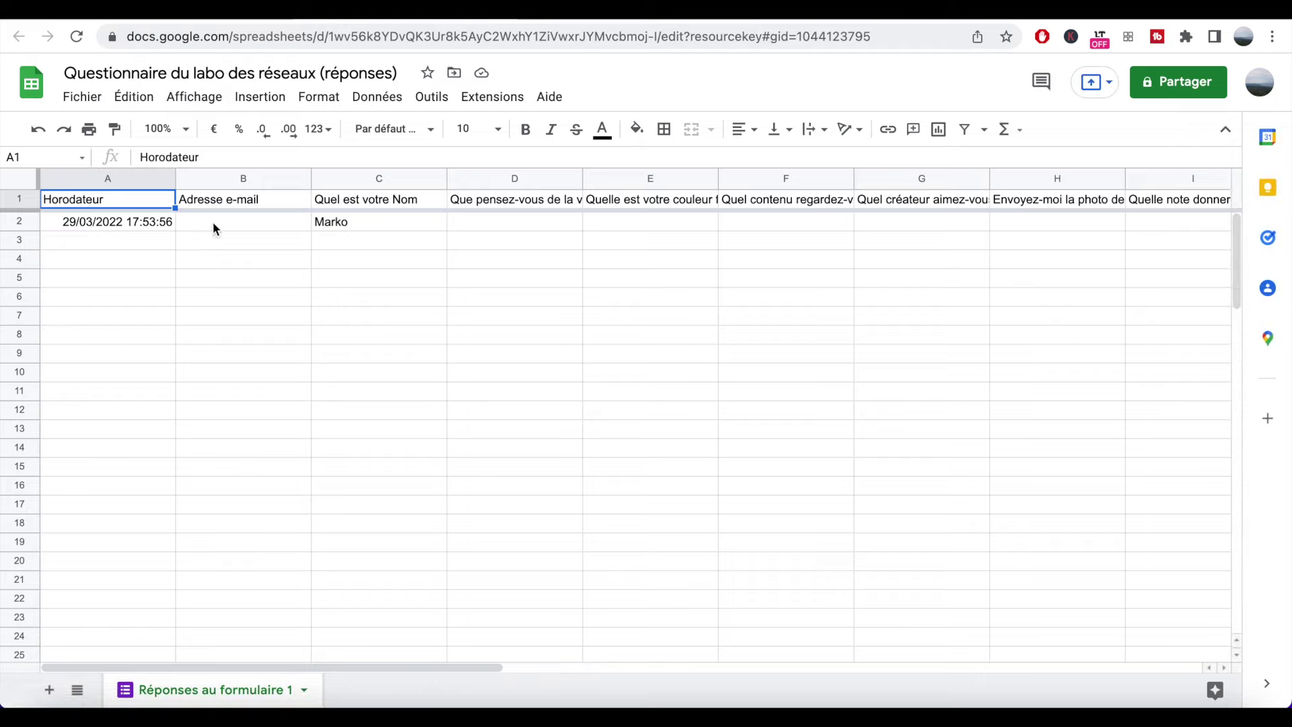
# - Look through all question columns of the response spreadsheet, and go back to the form's responses in Google Forms
pyautogui.hscroll(10, 213, 221)
pyautogui.hscroll(4, 467, 222)
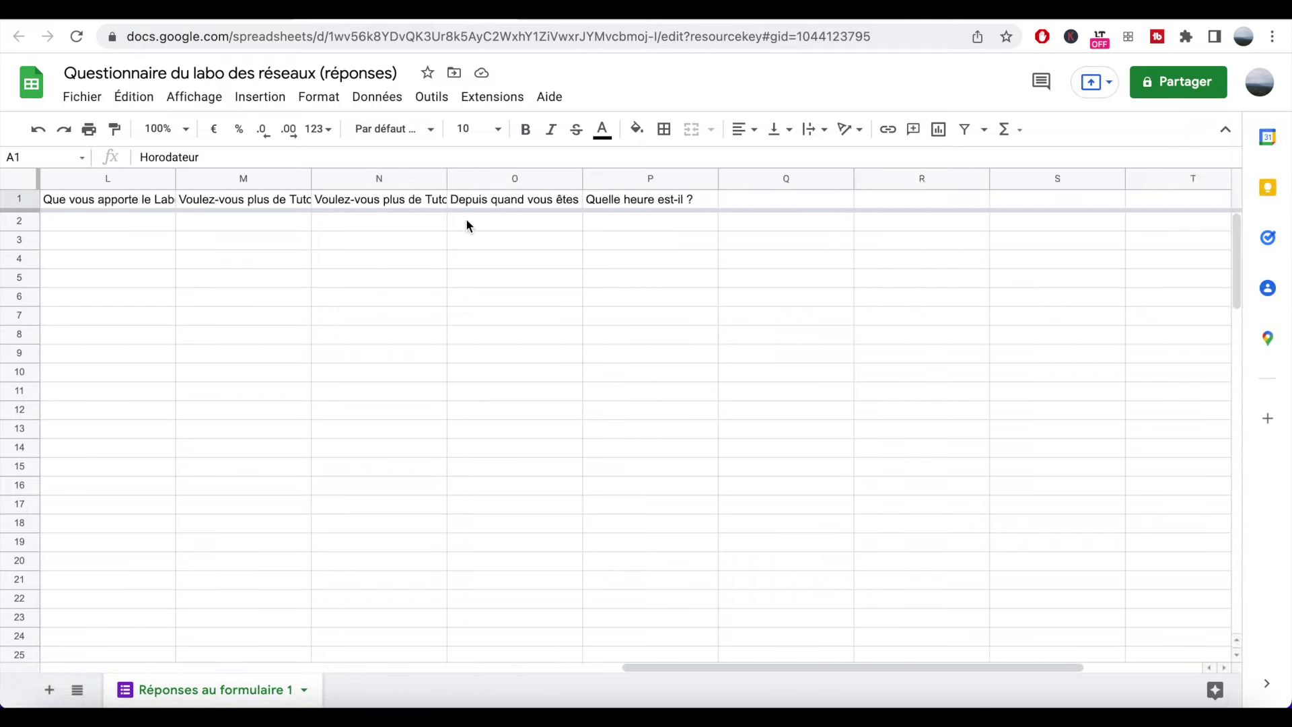
pyautogui.hscroll(-12, 467, 222)
pyautogui.hscroll(-2, 467, 222)
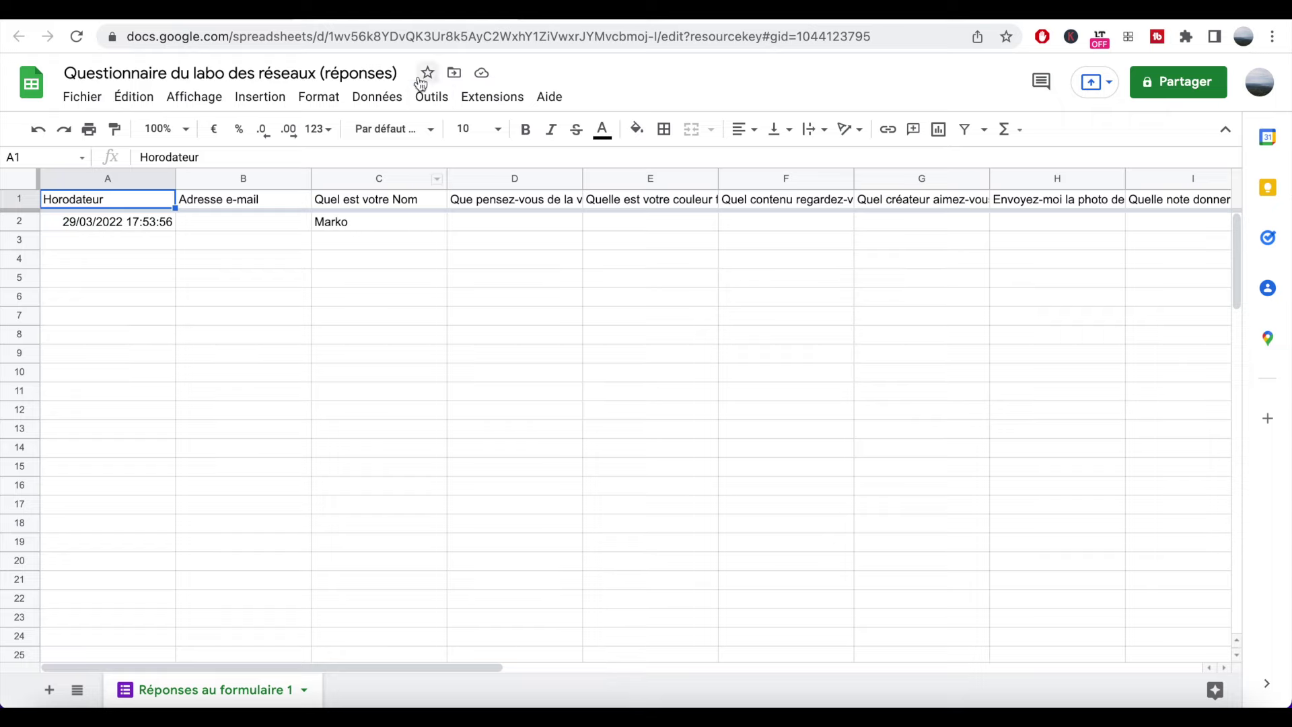
pyautogui.click(454, 20)
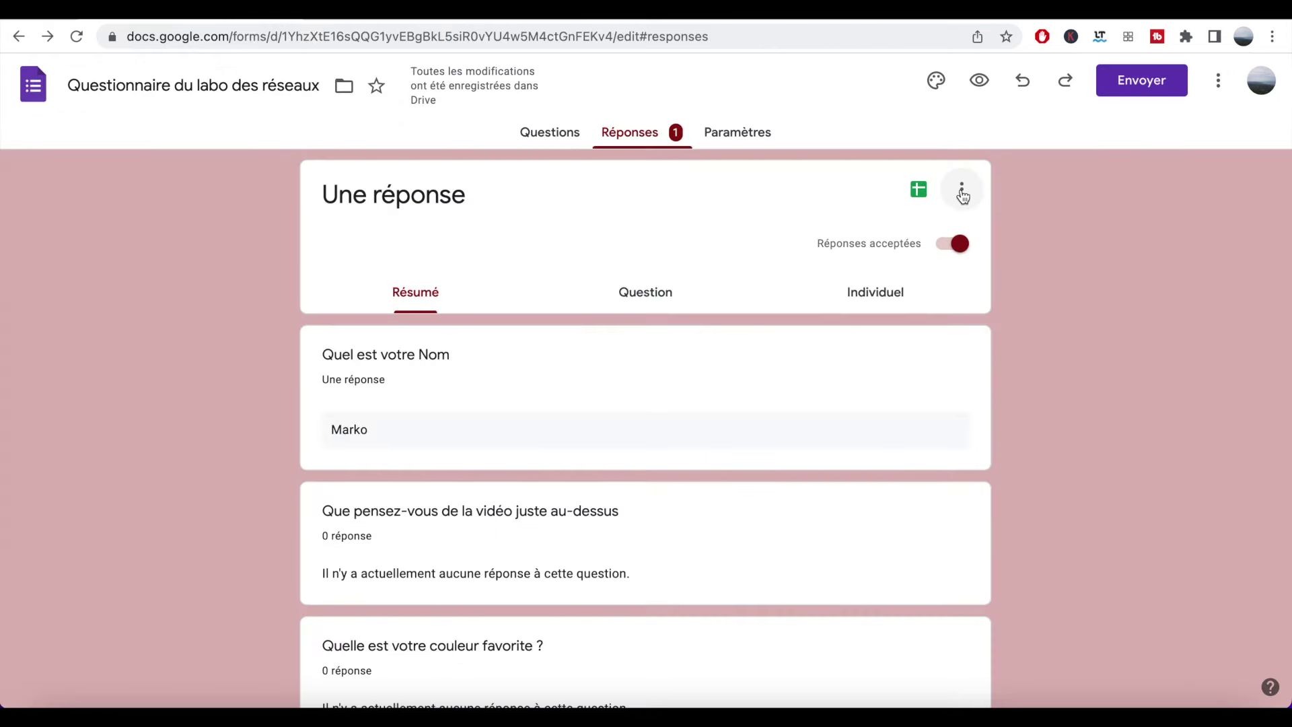
# - Turn on notifications for new responses, and download the responses as a CSV file to check its columns in Numbers
pyautogui.click(962, 195)
pyautogui.click(962, 196)
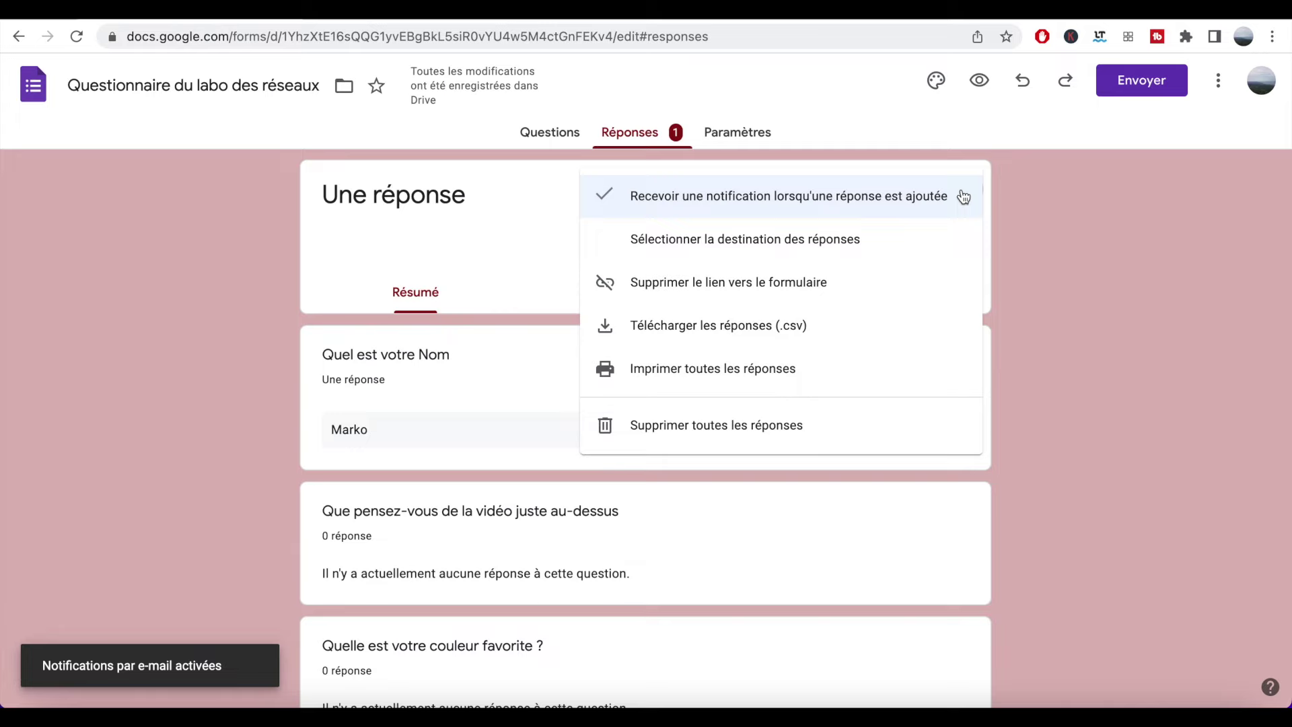
pyautogui.click(840, 326)
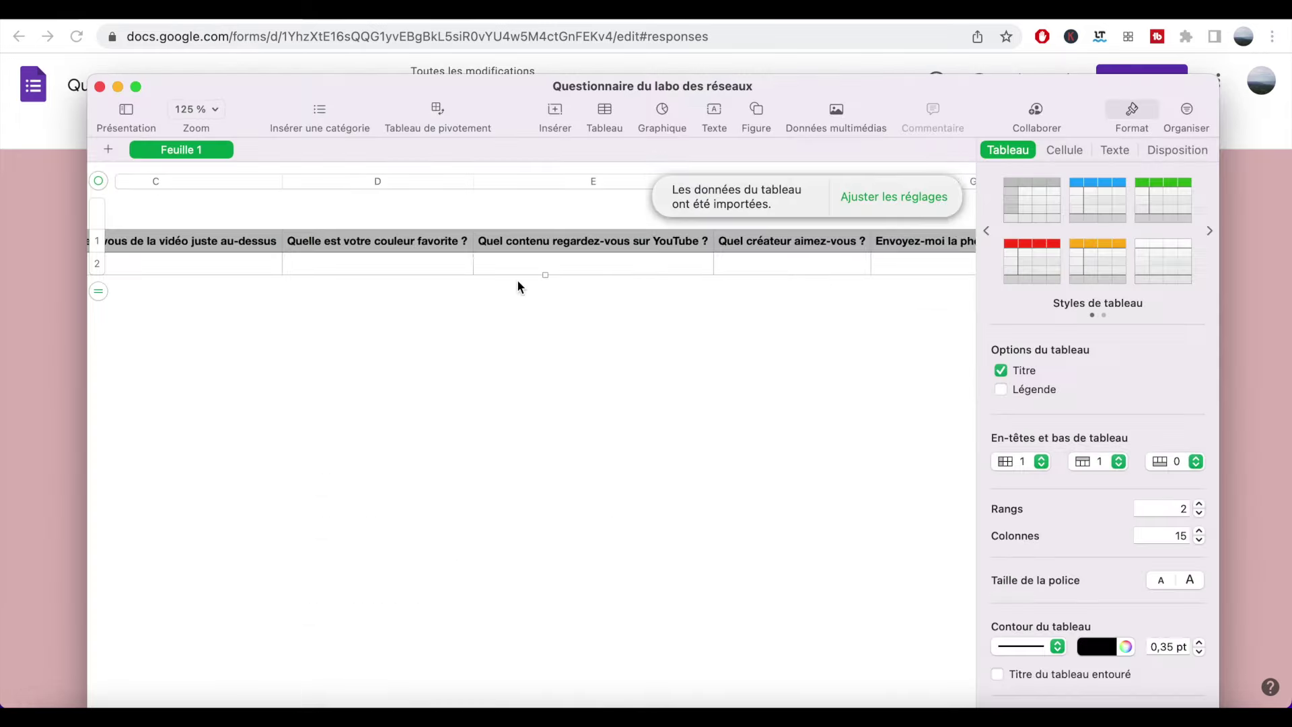
pyautogui.hscroll(10, 516, 280)
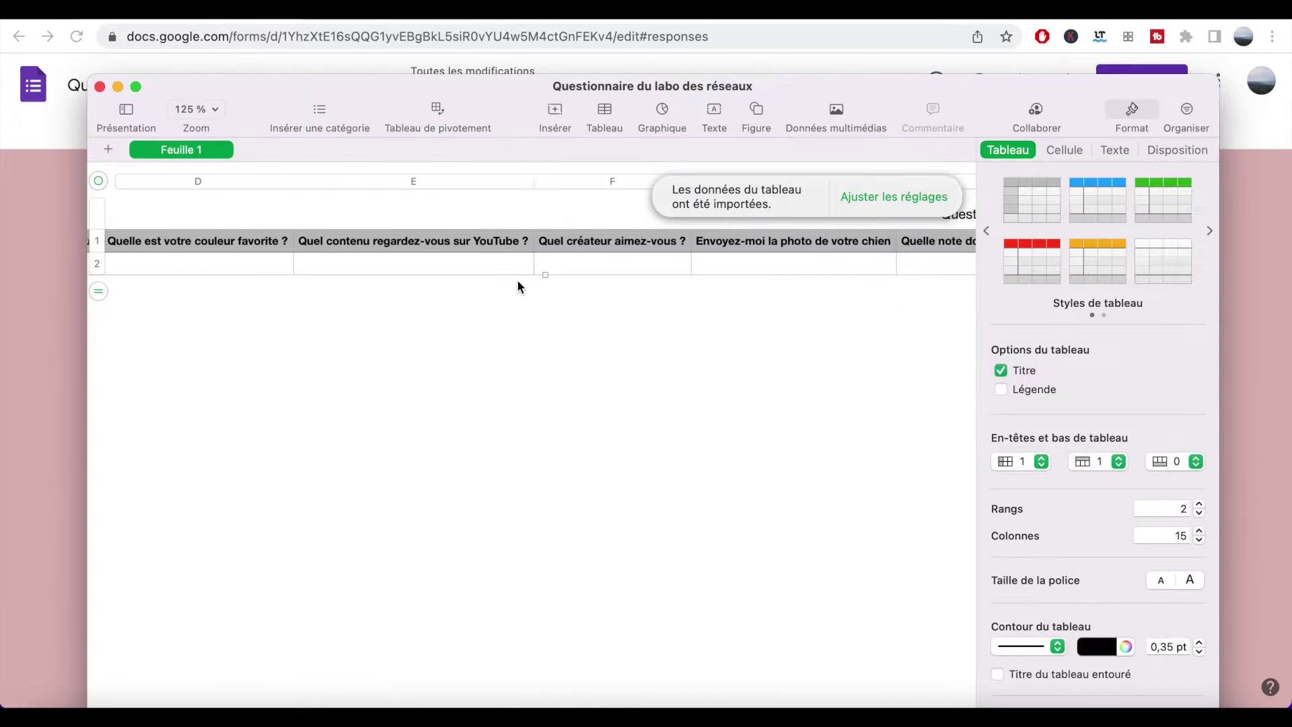
# - Examine the form's response settings and its additional options, and return to the Forms home page
pyautogui.click(725, 134)
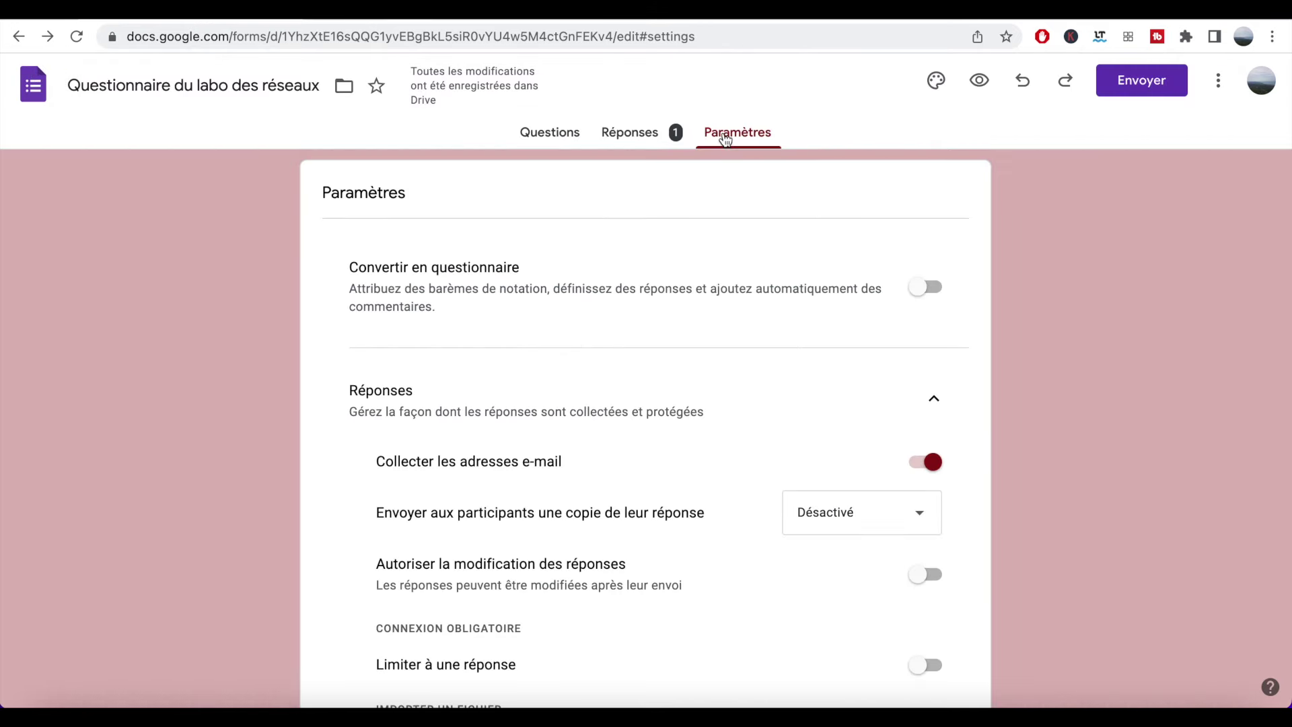
pyautogui.scroll(-3, 785, 405)
pyautogui.scroll(3, 785, 407)
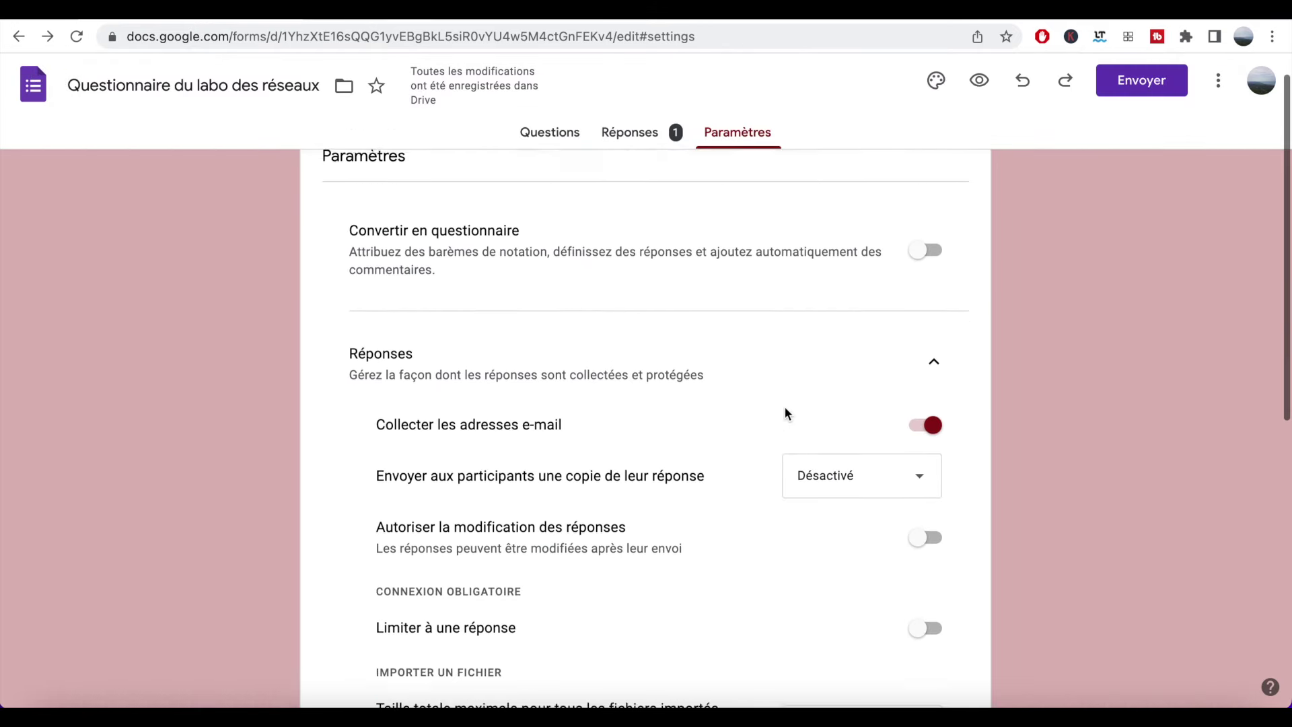
pyautogui.scroll(-2, 784, 407)
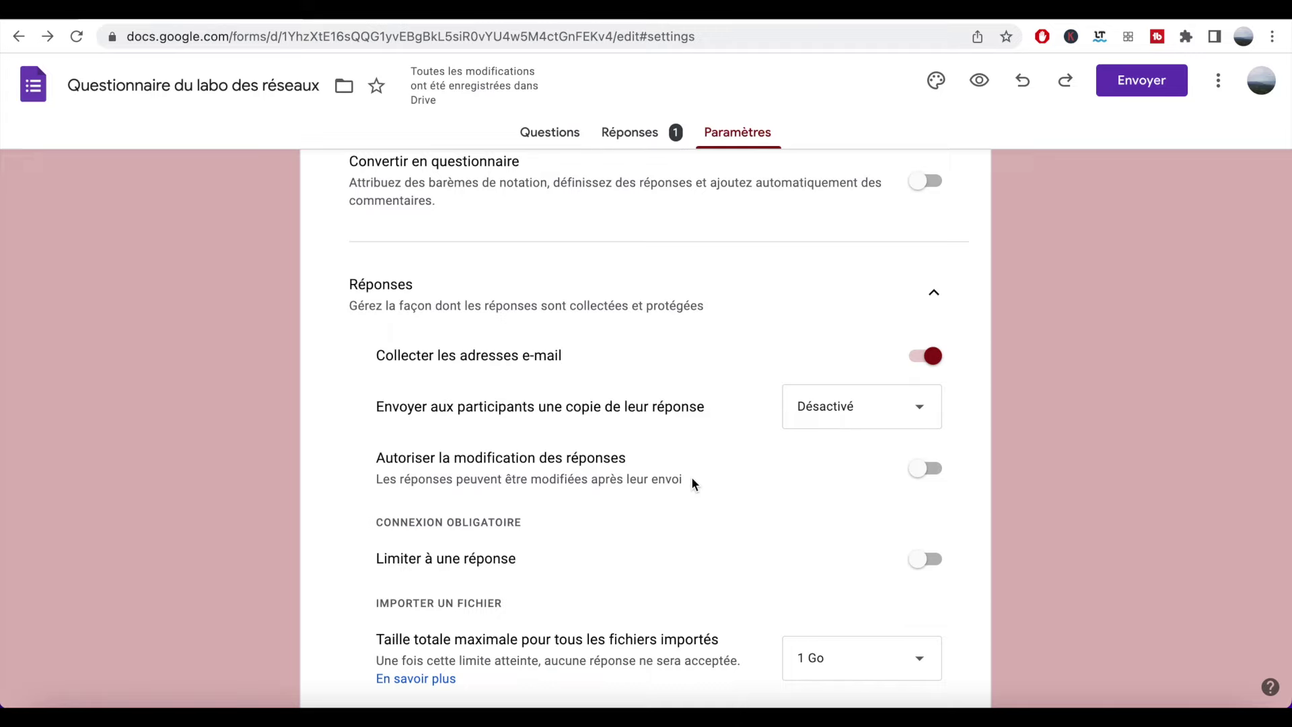
pyautogui.scroll(-1, 691, 478)
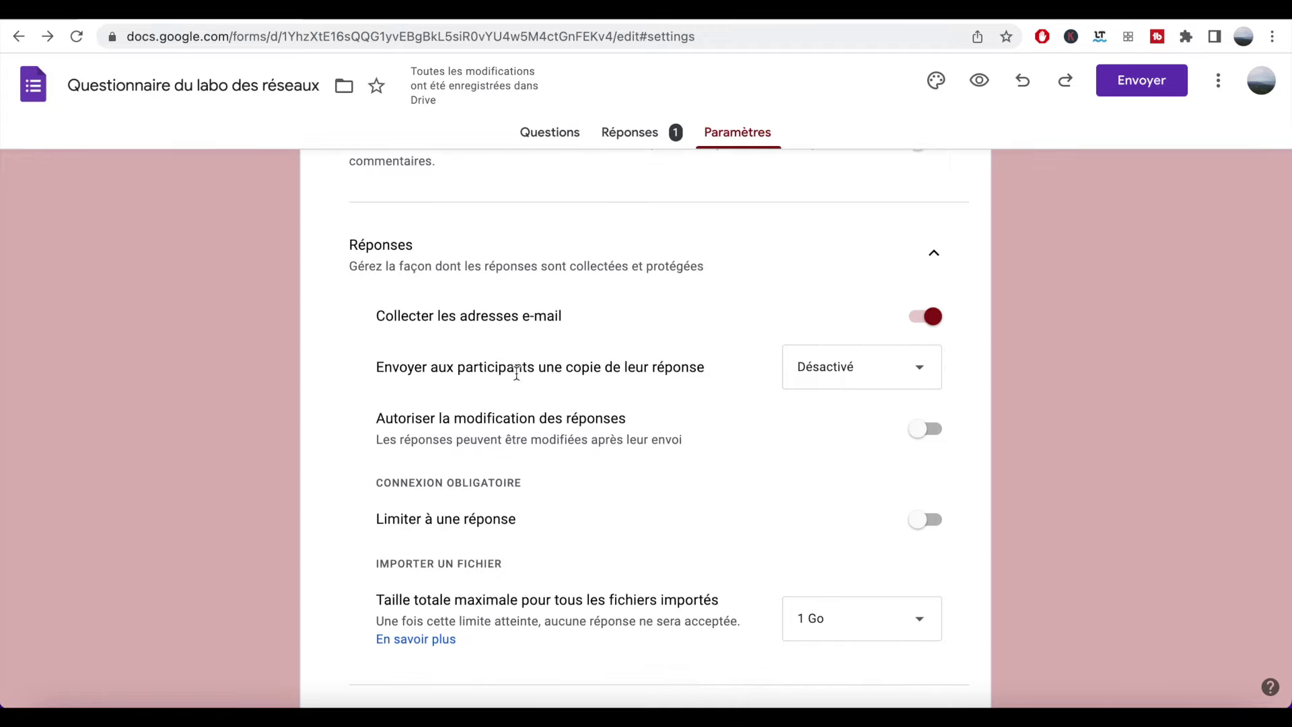
pyautogui.scroll(-4, 625, 373)
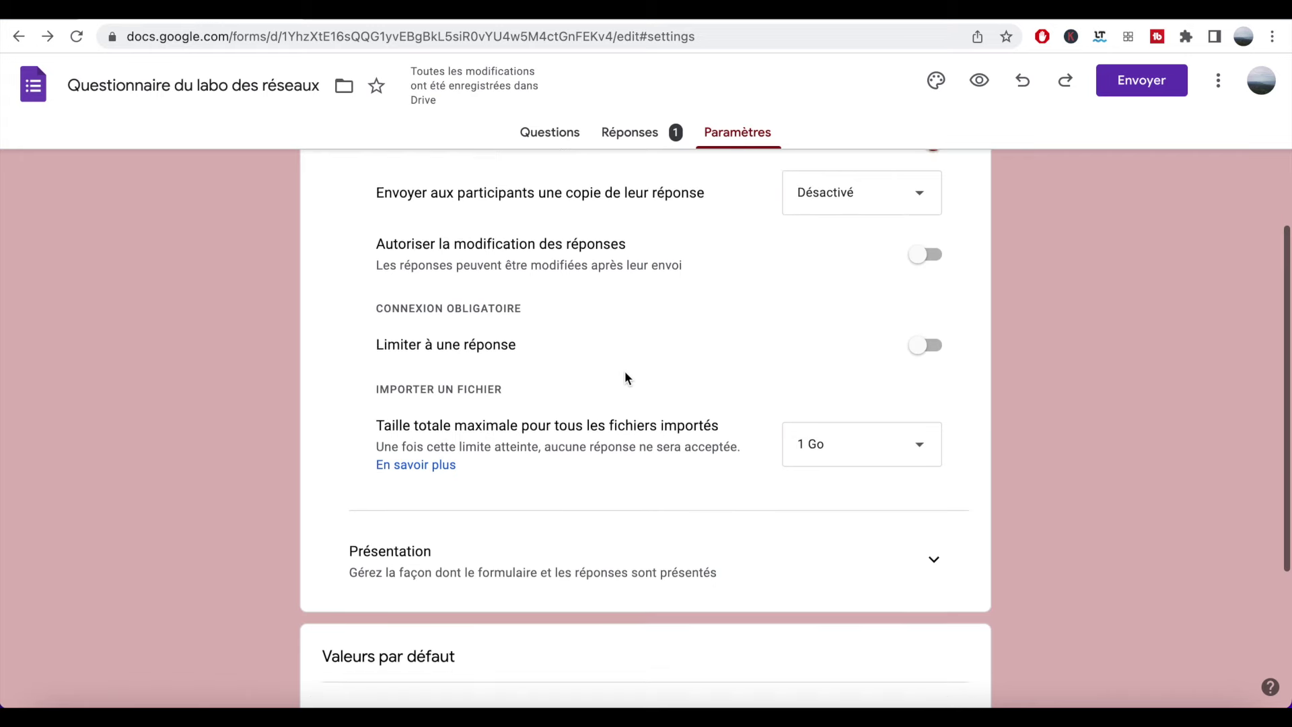
pyautogui.scroll(8, 624, 373)
pyautogui.click(1218, 85)
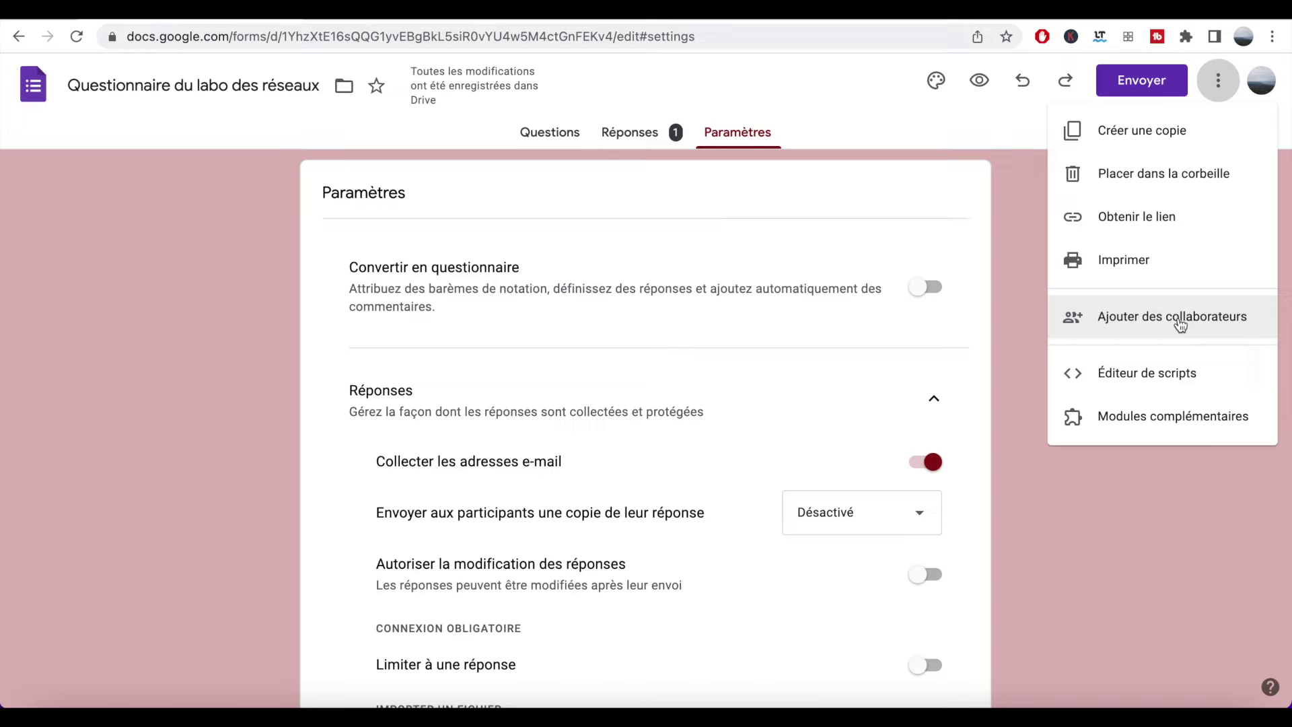
pyautogui.click(1097, 450)
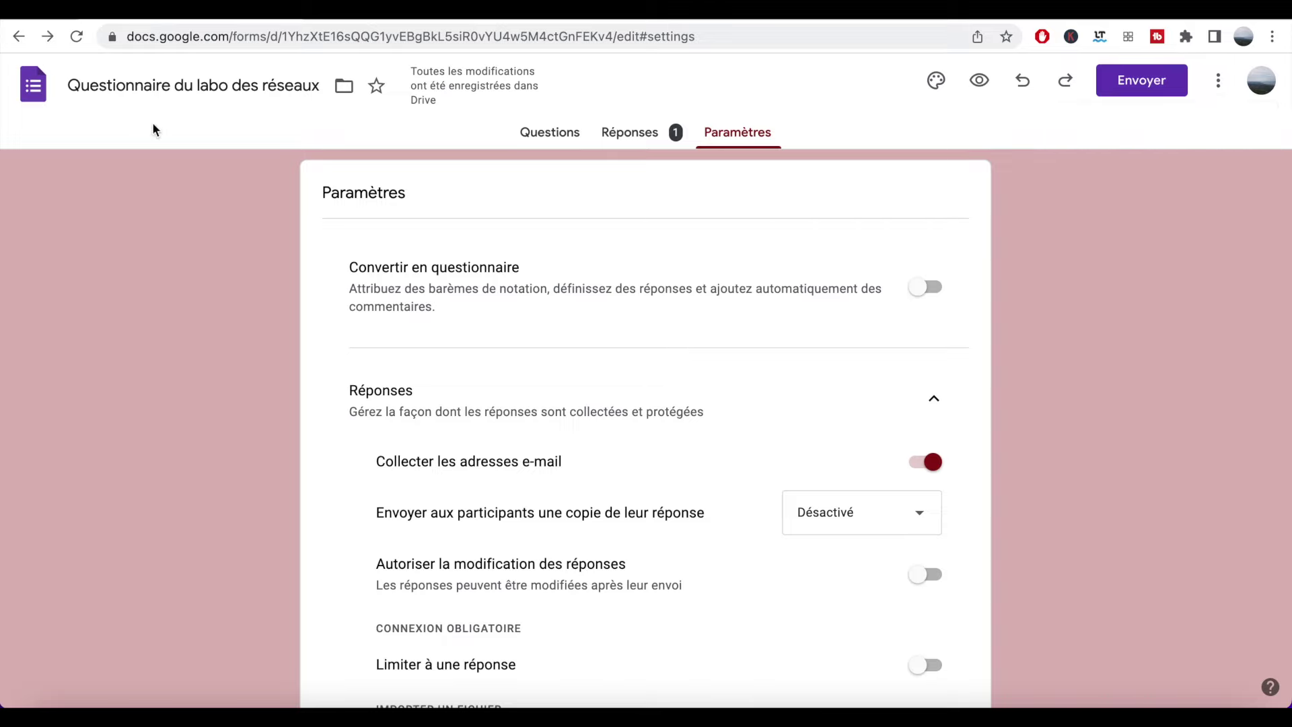
pyautogui.click(38, 91)
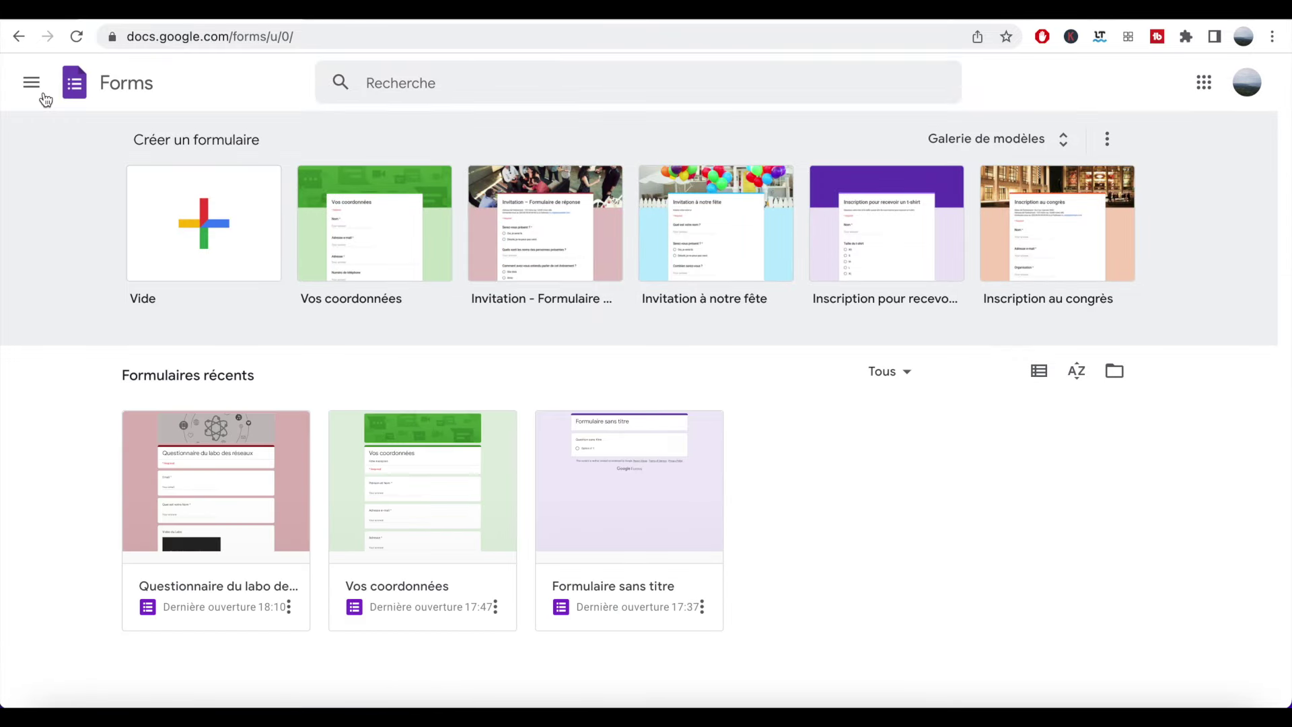